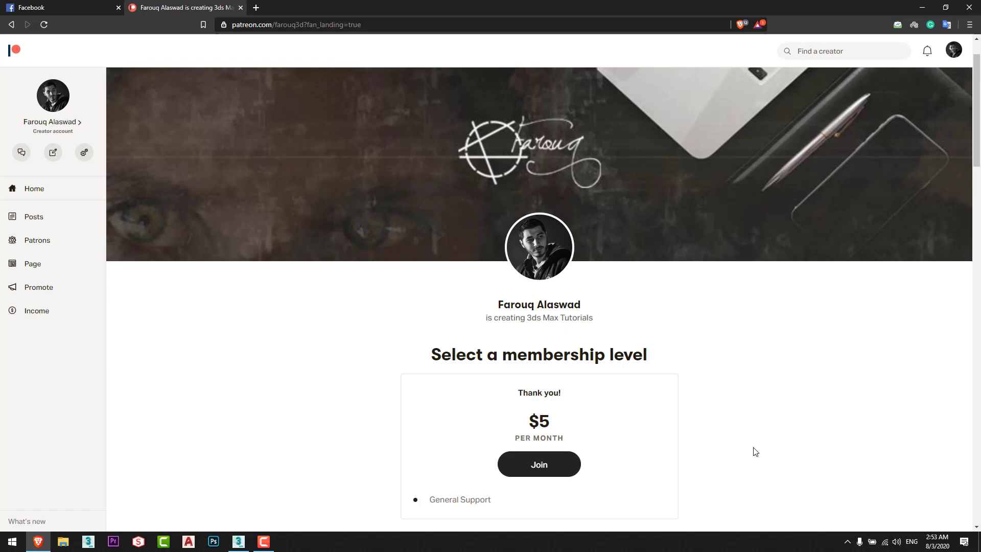
Look through the creator's Patreon page, including its membership level and published posts
scroll(760, 389, down, 5)
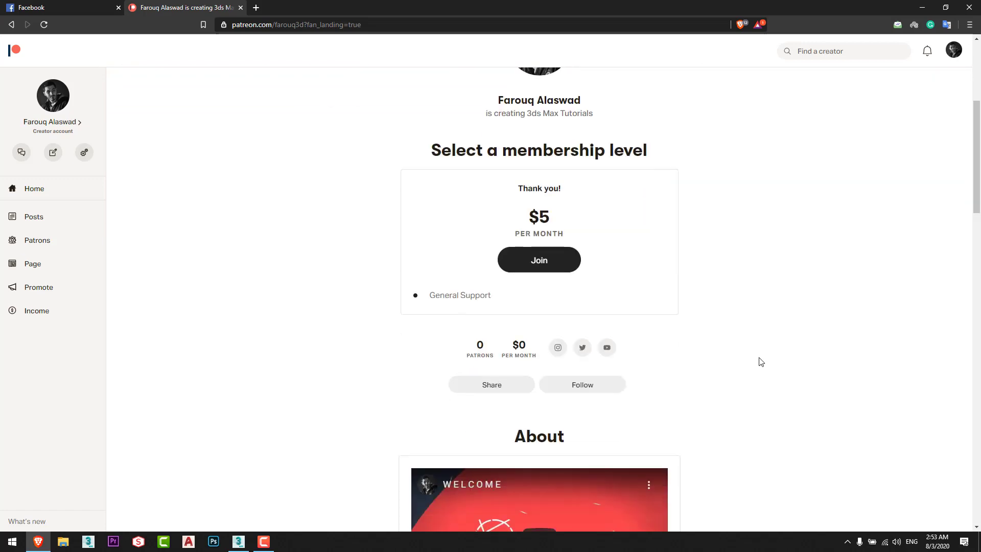
scroll(726, 332, down, 3)
scroll(697, 303, down, 18)
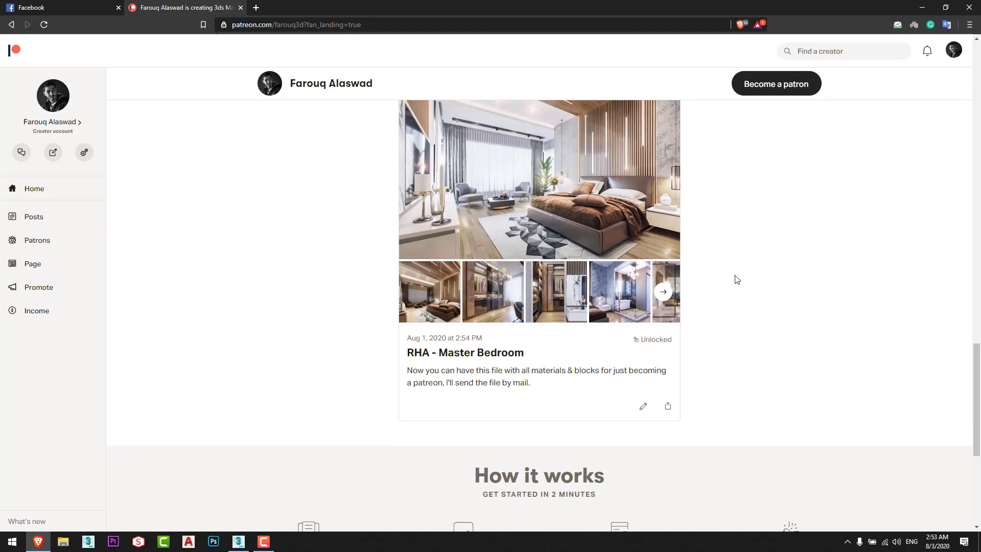
scroll(736, 278, up, 20)
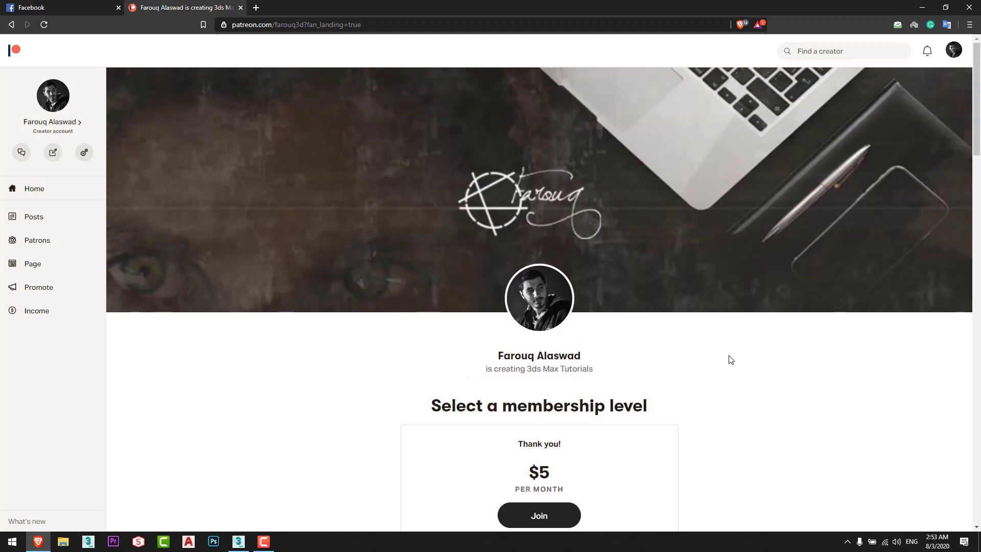
scroll(731, 360, down, 2)
scroll(731, 359, up, 1)
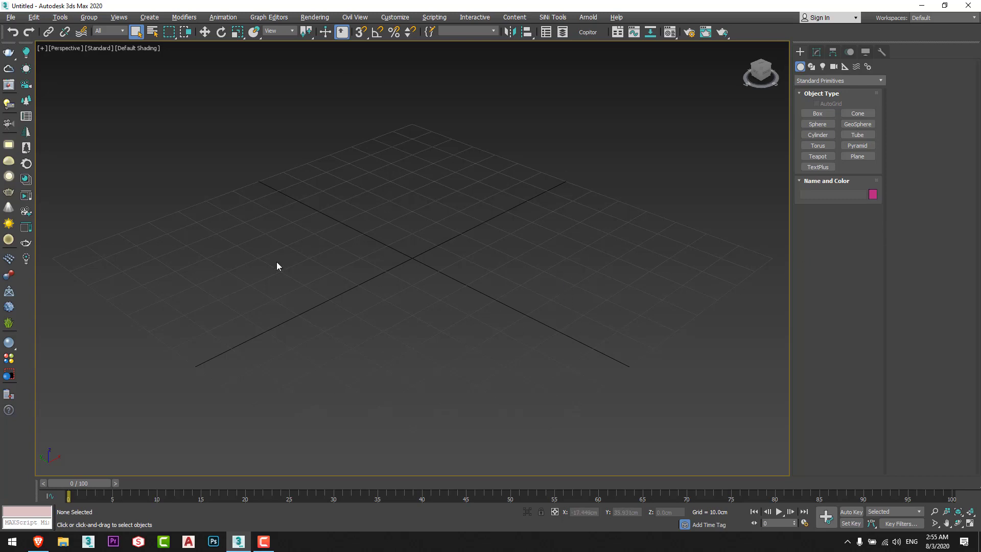
In 3ds Max, create a spindle about 23.3 cm in radius, 62.7 cm high, with a cap height of about 19.8 cm
click(820, 82)
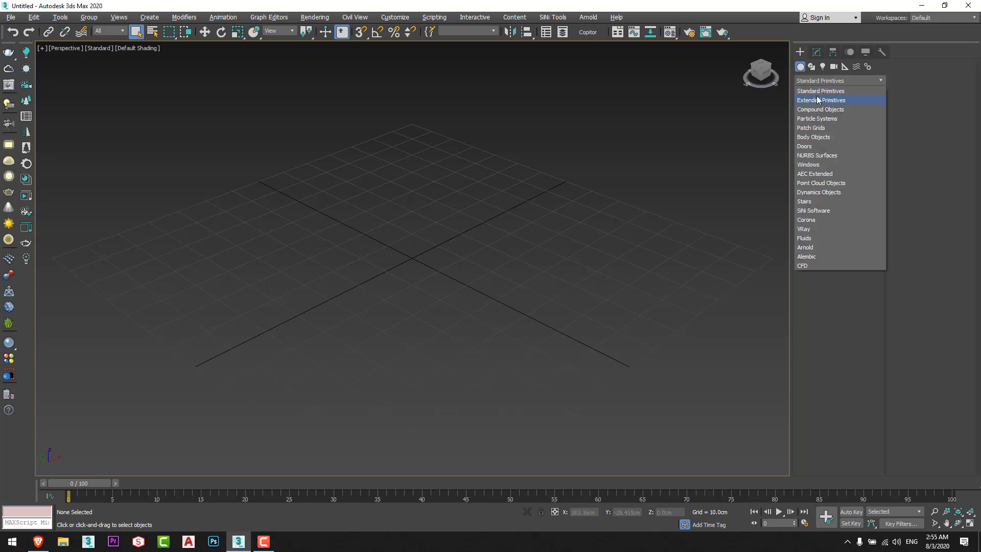
click(819, 101)
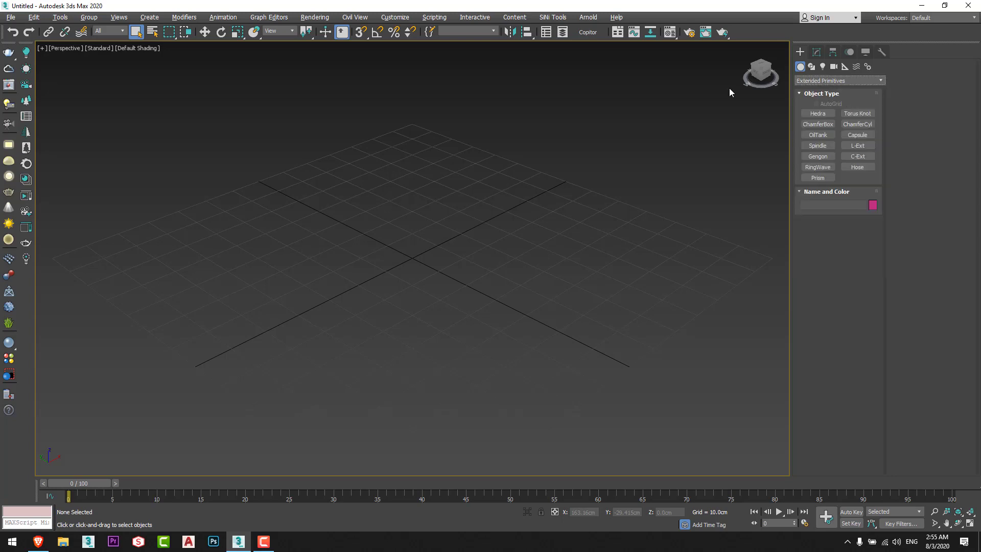
click(817, 147)
middle_drag(425, 273, 401, 318)
drag(399, 311, 411, 345)
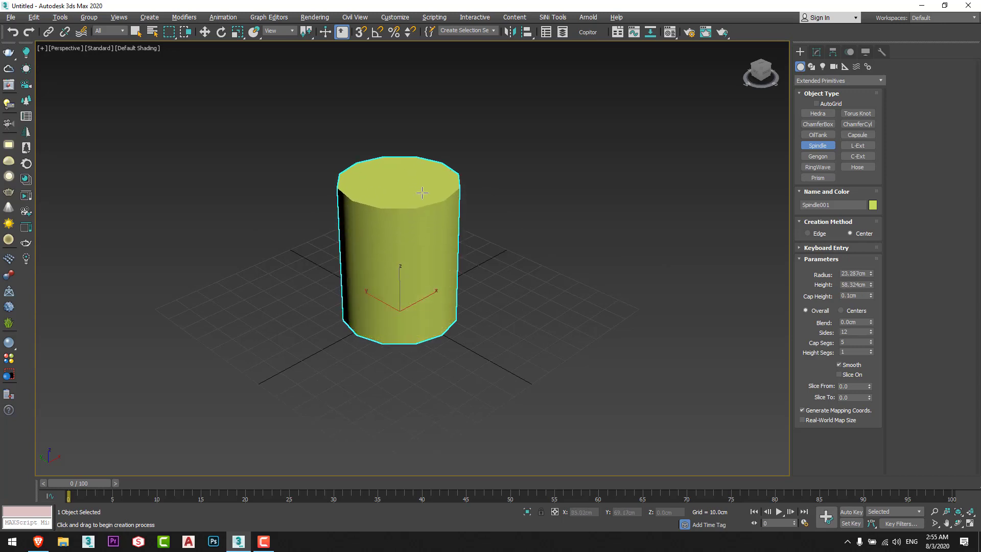
click(422, 180)
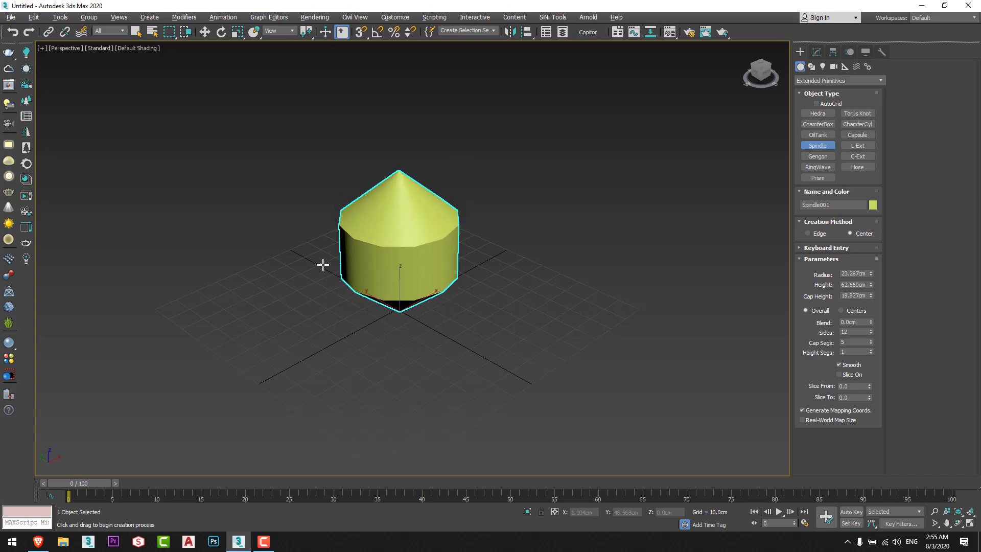
click(338, 253)
right_click(339, 253)
Enable angle snapping and rotate the spindle about its X axis so it lies on its side
key(e)
middle_drag(418, 202, 427, 217)
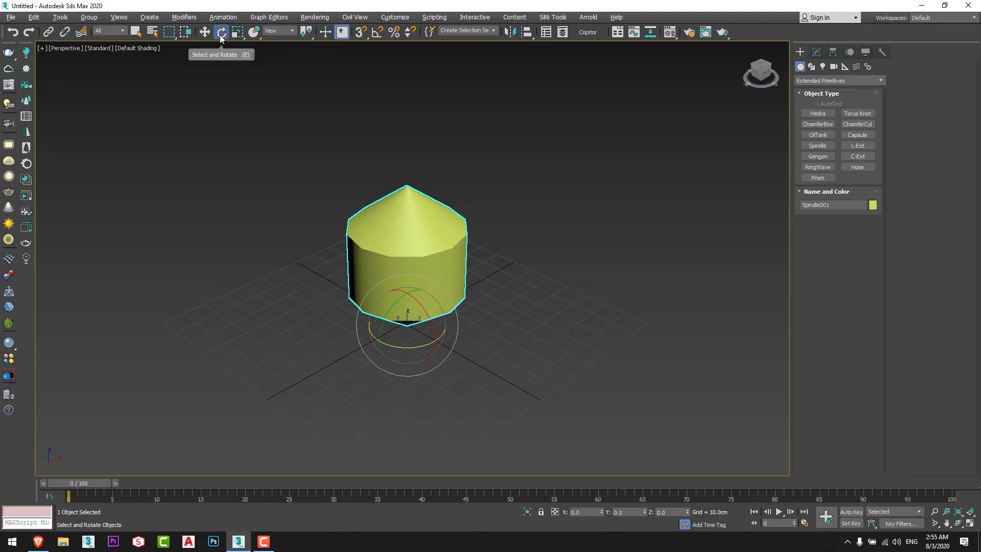
middle_drag(390, 216, 381, 198)
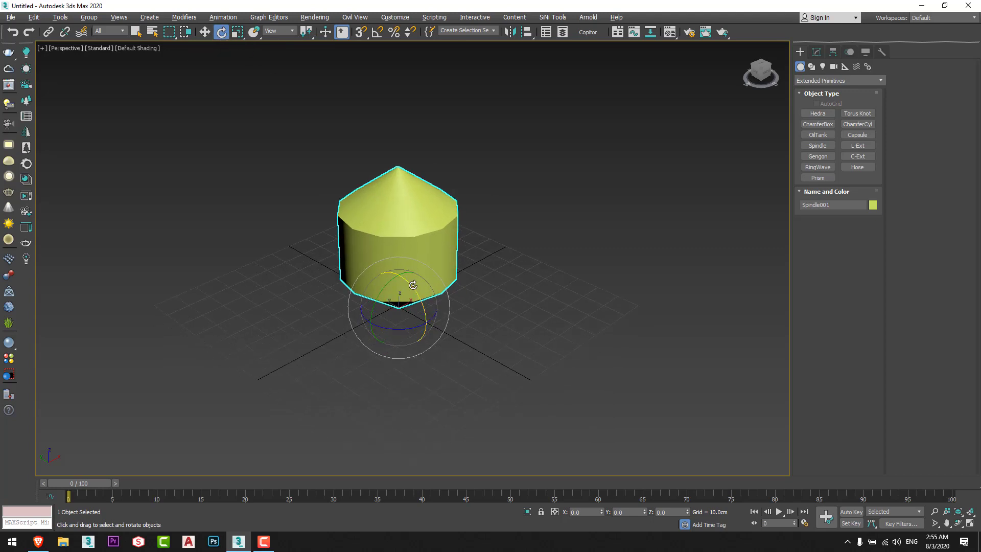
drag(412, 287, 419, 248)
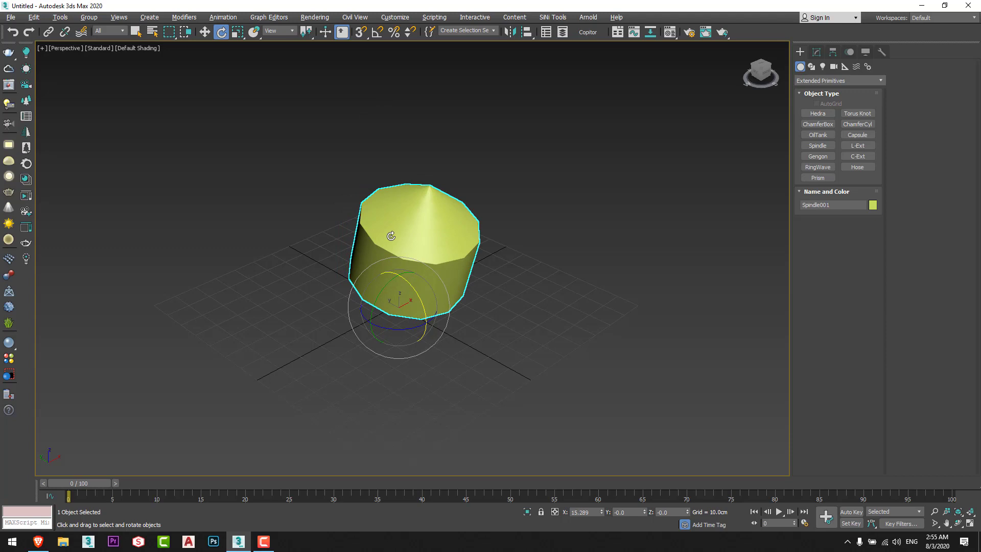
key(ctrl+z)
click(378, 32)
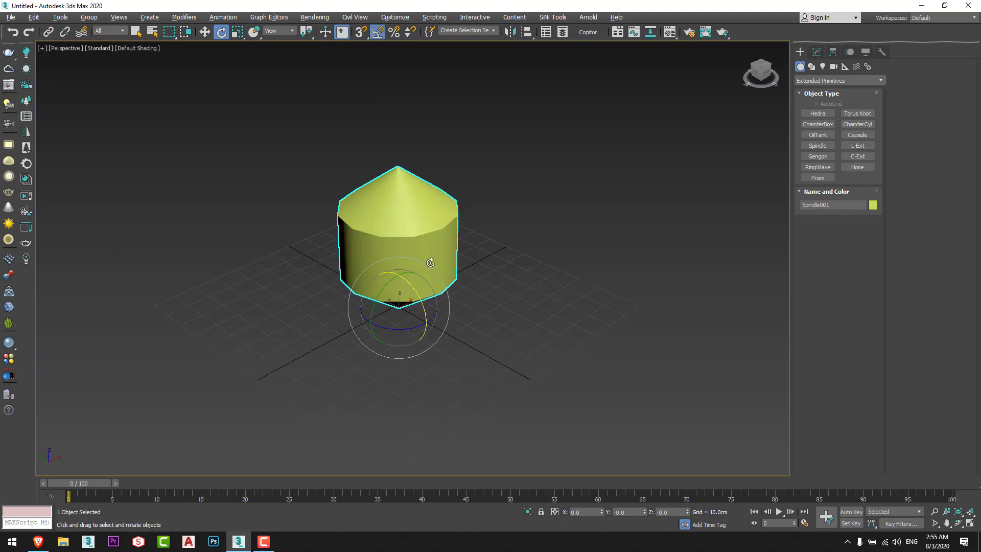
drag(411, 290, 426, 340)
Convert the spindle to an editable poly and show its edged faces in the viewport
key(w)
drag(374, 301, 322, 263)
middle_drag(367, 244, 412, 226)
scroll(380, 228, up, 5)
scroll(438, 228, down, 3)
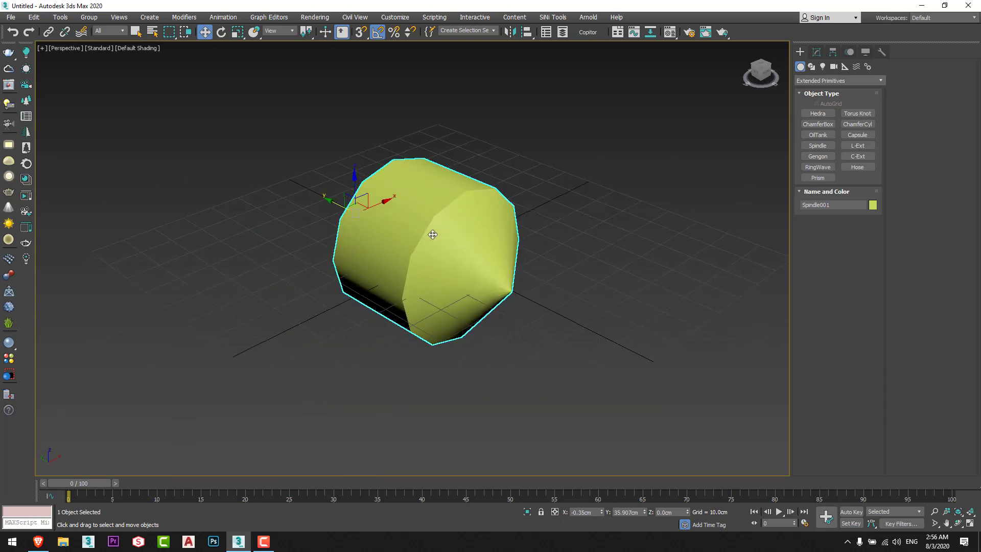
right_click(509, 195)
mouse_move(605, 307)
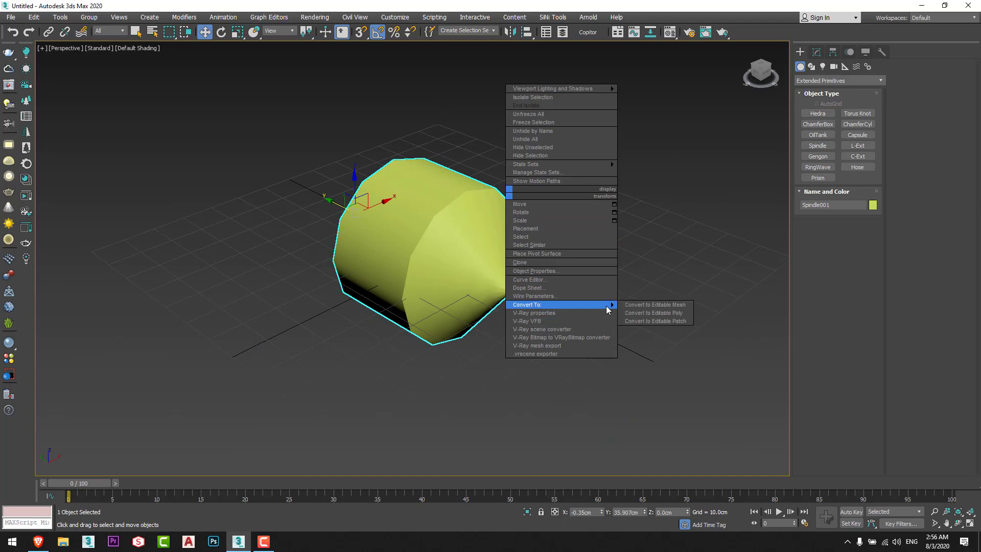
click(663, 313)
alt+middle_drag(389, 245, 417, 247)
key(F4)
mouse_move(511, 265)
middle_down()
mouse_move(588, 287)
mouse_move(673, 230)
middle_up()
Select one side polygon of the spindle's cylindrical body and set its extrusion height to 20 cm
click(847, 277)
click(523, 237)
middle_drag(523, 237, 491, 239)
click(925, 91)
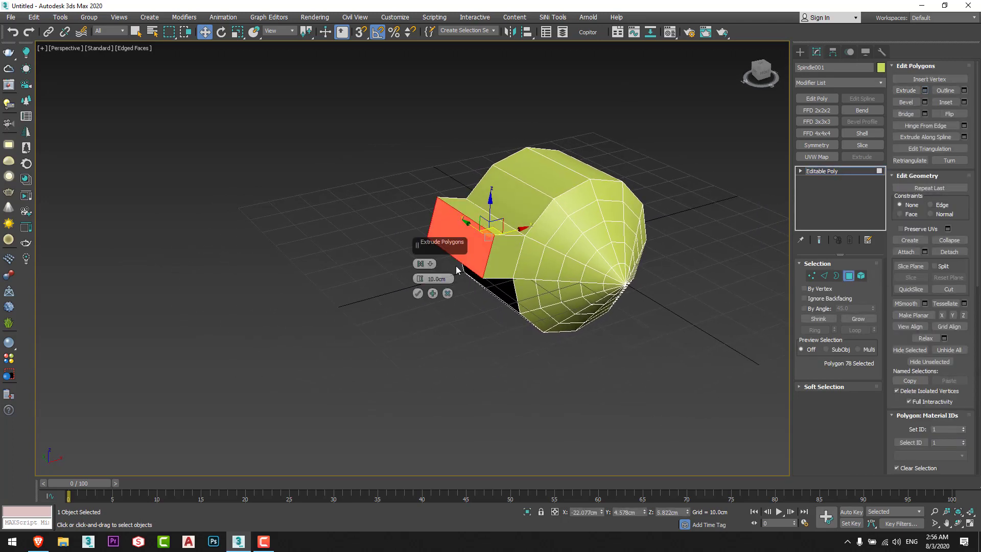
alt+middle_drag(522, 280, 430, 276)
double_click(428, 279)
text(20)
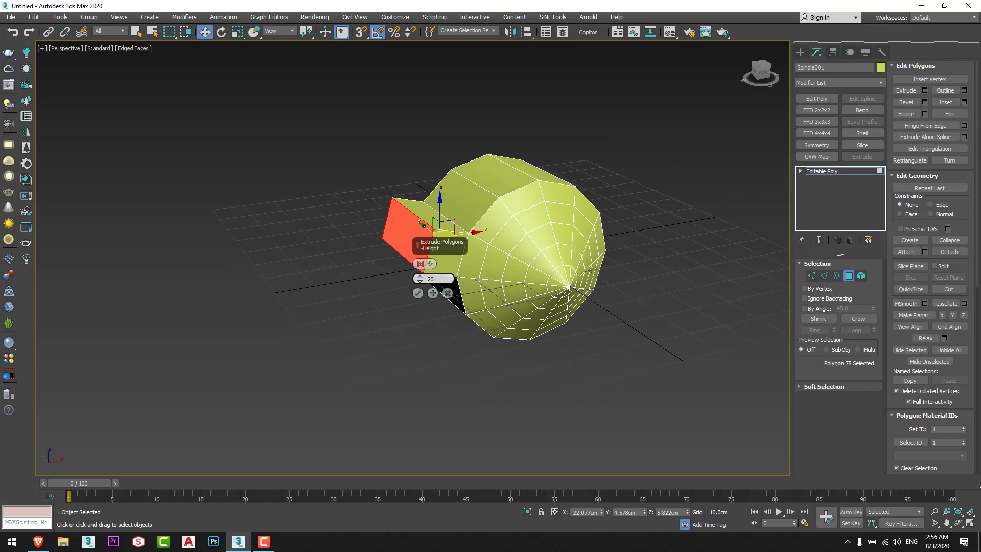
key(Return)
middle_drag(417, 299, 366, 270)
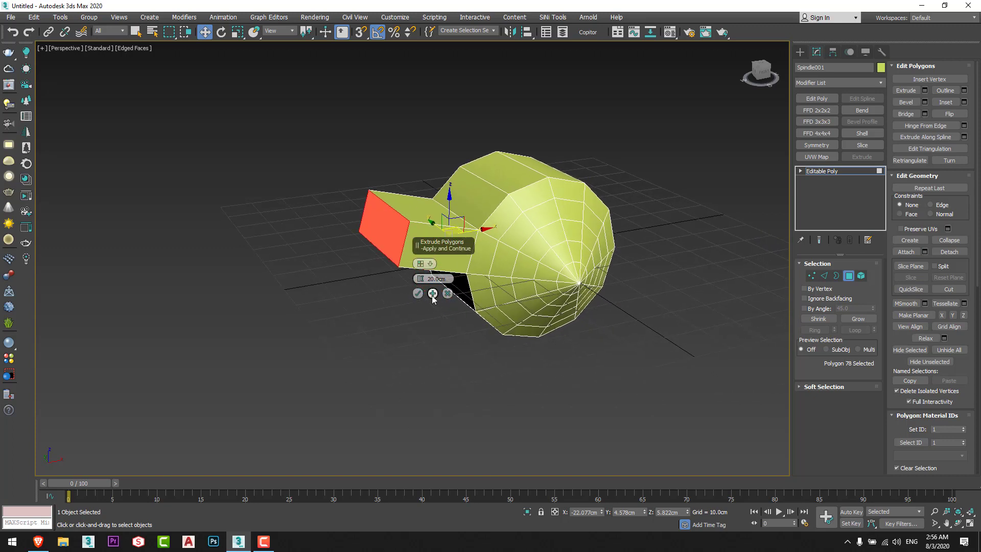
Apply the 20 cm extrusion repeatedly to build an arm of five segments from the side polygon
click(433, 294)
click(433, 294)
scroll(373, 322, up, 1)
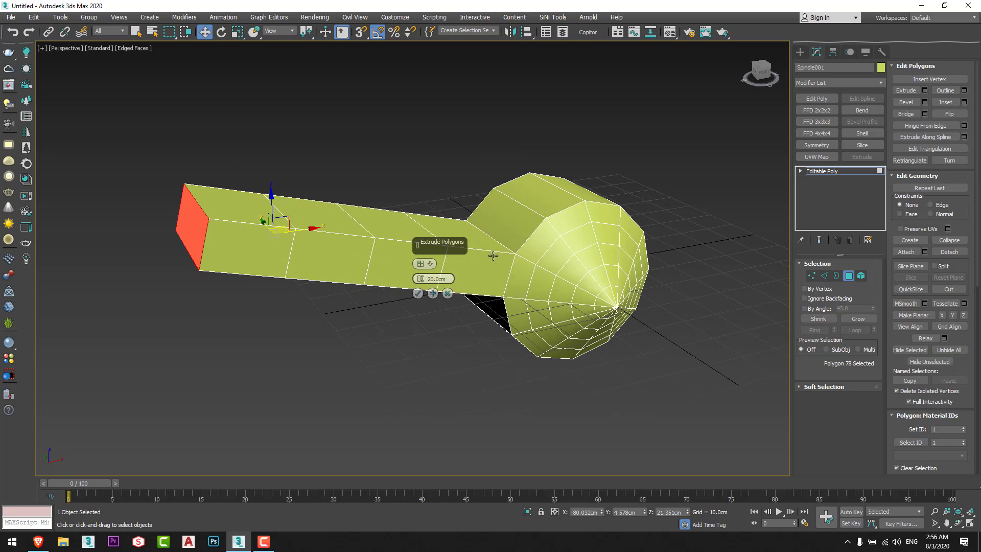
middle_drag(515, 258, 467, 180)
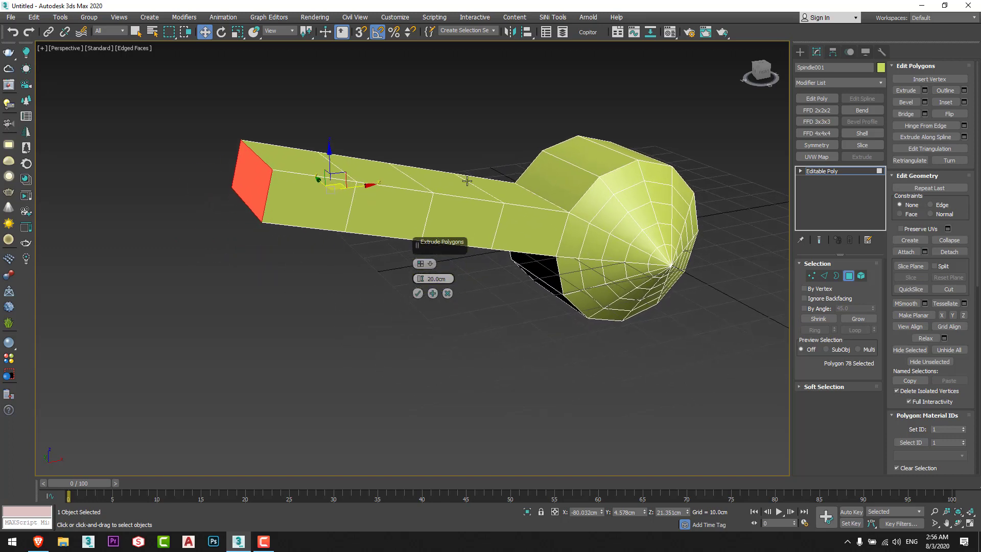
click(433, 293)
middle_drag(507, 314, 529, 325)
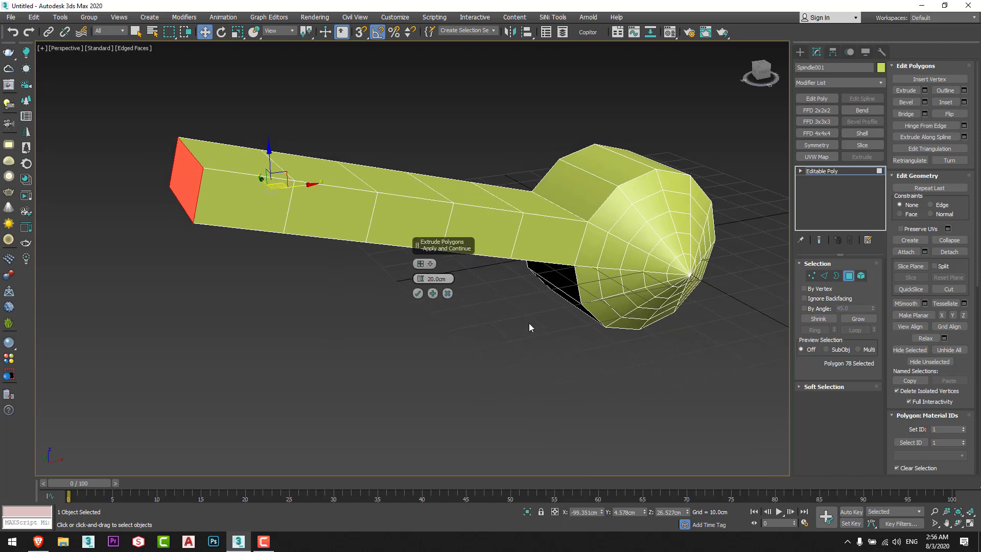
click(417, 294)
middle_drag(478, 309, 526, 241)
scroll(429, 282, down, 3)
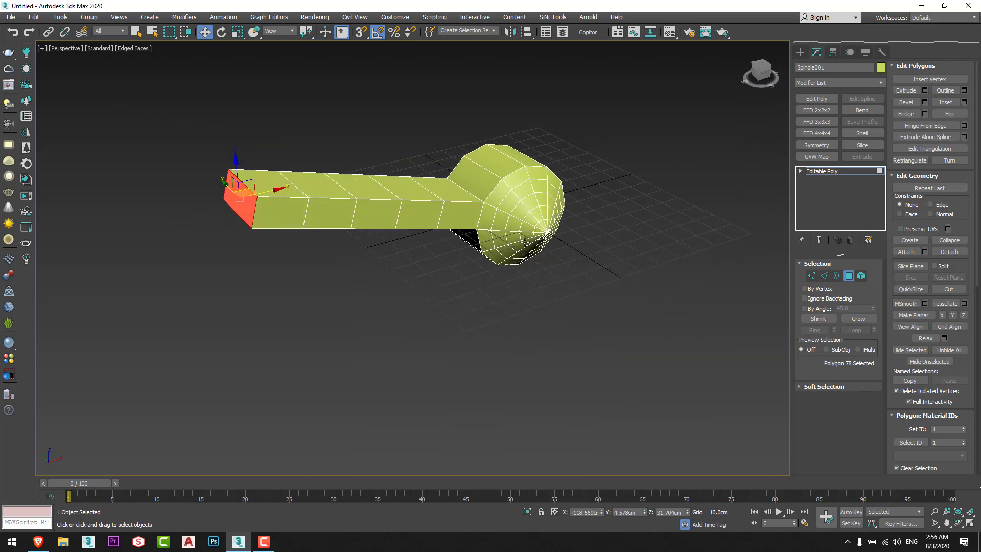
Select the vertices of the two rings before the arm's end and scale them up to widen it
middle_drag(485, 291, 383, 333)
click(813, 277)
drag(383, 333, 307, 218)
middle_drag(346, 250, 355, 259)
key(r)
drag(348, 304, 354, 319)
Scale down the four vertices at the arm's end and move them outward along the arm
drag(293, 336, 228, 230)
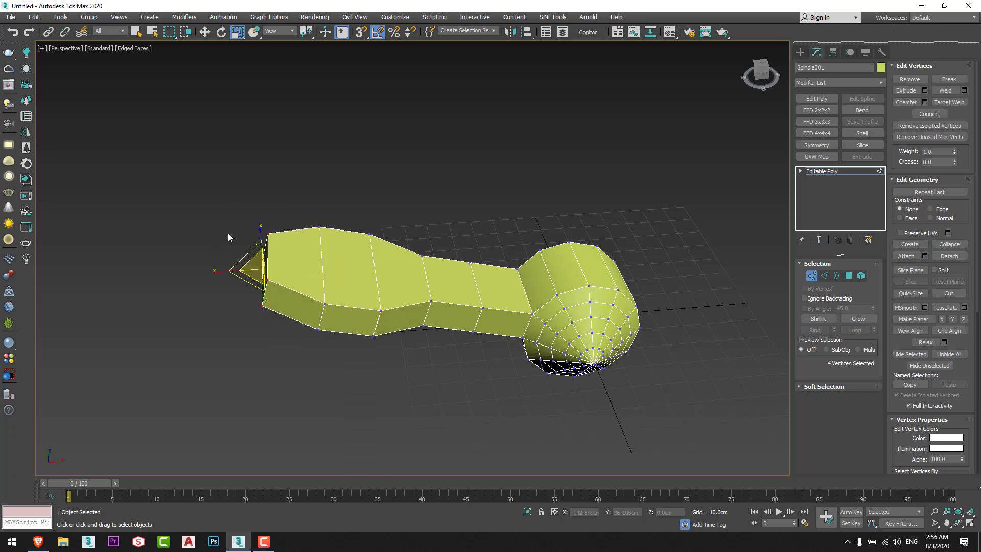
alt+middle_drag(260, 294, 307, 296)
drag(283, 296, 274, 283)
mouse_move(274, 284)
alt+middle_down()
mouse_move(287, 314)
mouse_move(262, 281)
alt+middle_up()
key(w)
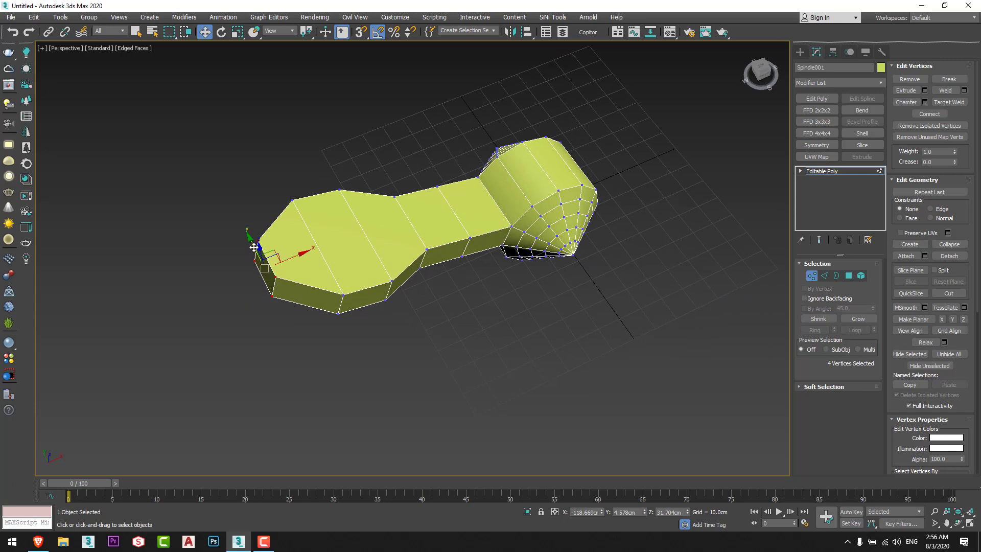
drag(233, 226, 194, 253)
Select the vertex ring next to the arm's end and rescale it
alt+middle_drag(378, 323, 375, 362)
drag(384, 369, 303, 219)
key(r)
drag(346, 334, 344, 322)
Pull the two upper vertices at the arm's tip outward about 18 cm along X to form a point
alt+middle_drag(379, 302, 204, 356)
drag(145, 271, 145, 271)
drag(196, 358, 189, 344)
mouse_move(302, 300)
alt+middle_down()
mouse_move(311, 326)
mouse_move(363, 312)
mouse_move(278, 271)
mouse_move(290, 265)
mouse_move(232, 287)
mouse_move(291, 284)
alt+middle_up()
key(w)
drag(295, 201, 248, 227)
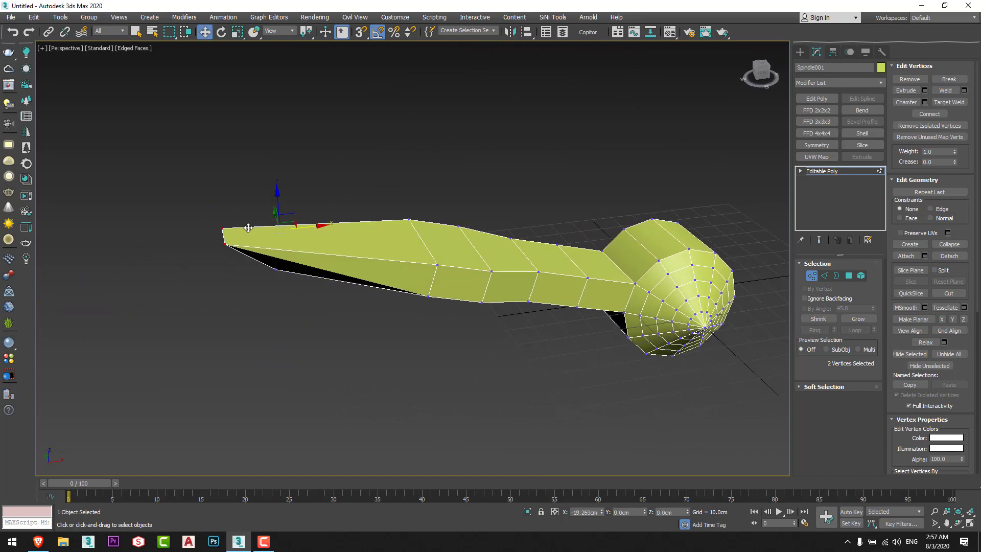
Select the two side vertices at the arm's wide section and move them slightly inward along Y
alt+middle_drag(300, 269, 409, 217)
click(393, 193)
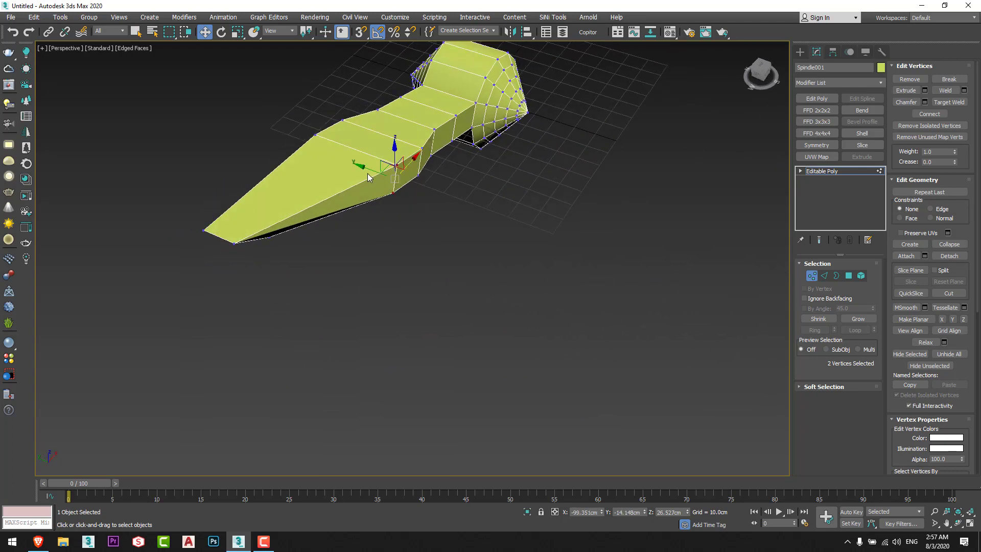
alt+middle_drag(447, 184, 568, 310)
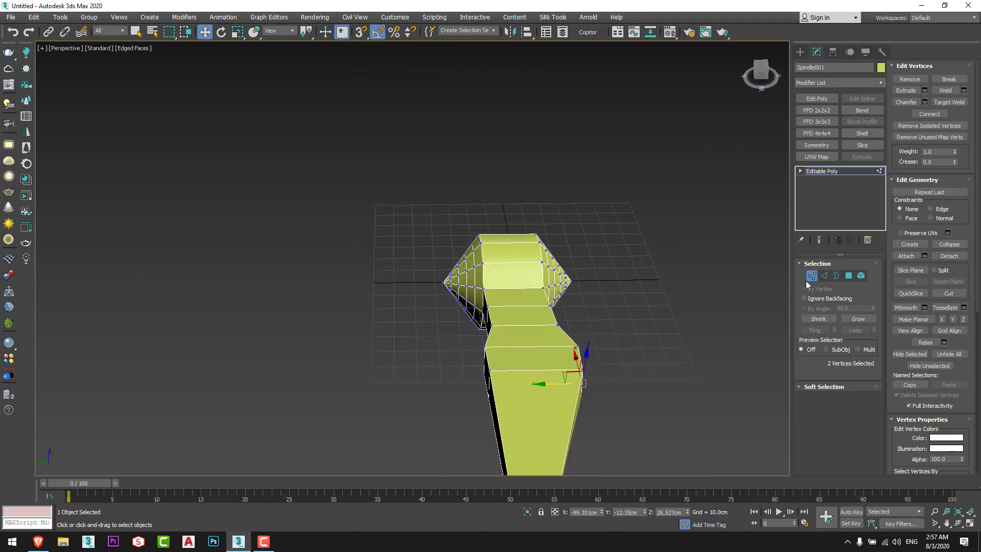
Select the tip vertices of the spindle cone on the positive Y side and enable soft selection
middle_drag(503, 294, 478, 254)
scroll(513, 289, up, 5)
drag(435, 211, 461, 252)
scroll(462, 252, down, 4)
middle_drag(449, 245, 425, 262)
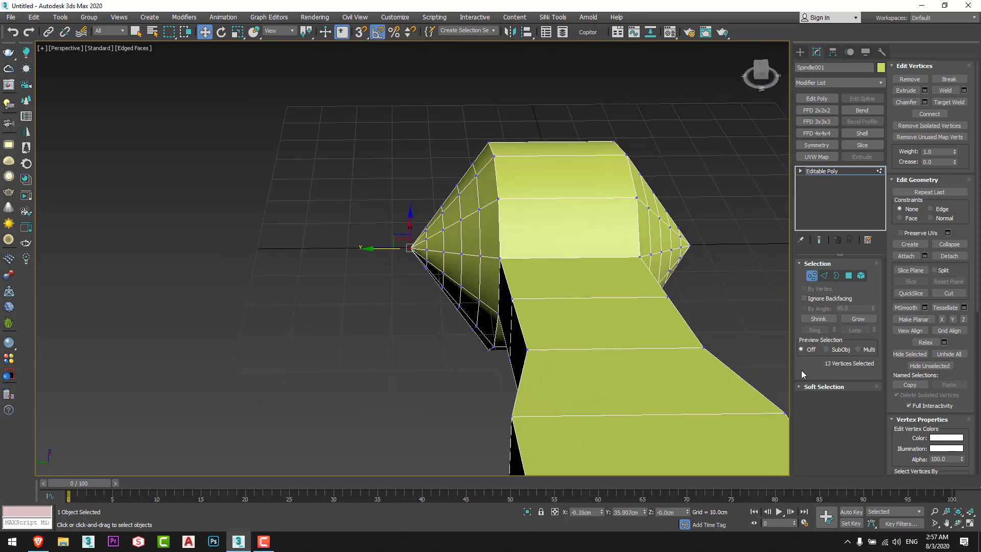
click(818, 388)
click(920, 79)
scroll(390, 253, down, 2)
alt+middle_drag(400, 256, 406, 283)
scroll(428, 247, up, 2)
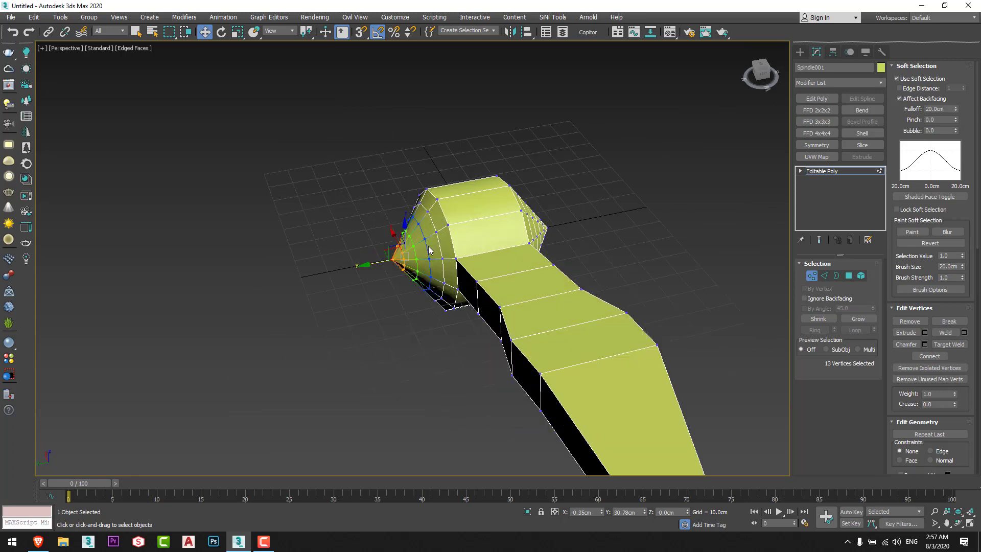
Set the soft selection falloff to 29.4 cm and stretch the cone's tip outward along Y
drag(956, 109, 959, 82)
drag(378, 259, 178, 293)
middle_drag(295, 321, 366, 299)
mouse_move(481, 238)
alt+middle_down()
mouse_move(482, 303)
mouse_move(432, 297)
mouse_move(488, 254)
alt+middle_up()
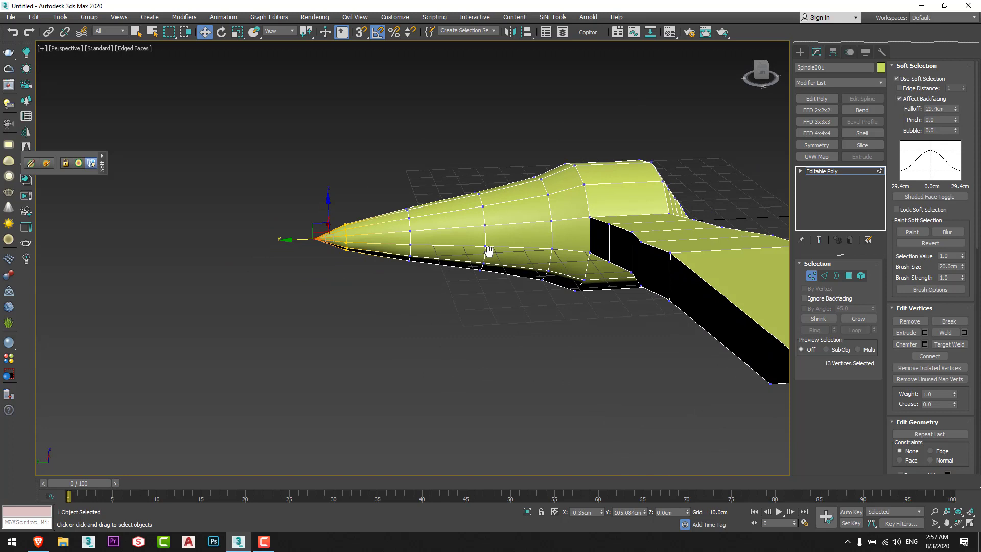
Reduce the soft selection falloff to 21.756 cm and lower the stretched cone's tip along Z
mouse_move(350, 247)
alt+middle_down()
mouse_move(368, 263)
mouse_move(360, 261)
alt+middle_up()
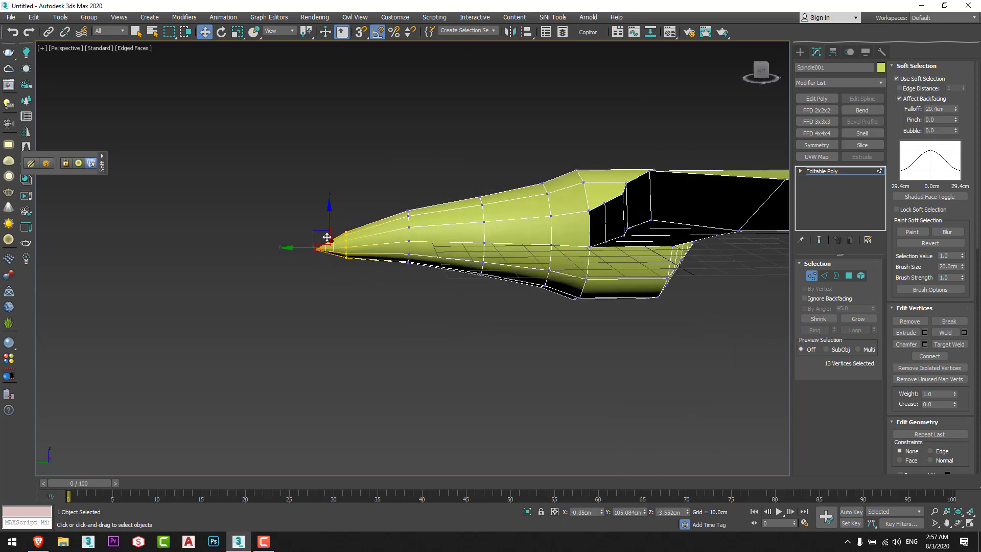
drag(956, 110, 952, 134)
drag(328, 225, 328, 233)
Select the opposite cone's tip, set the falloff to 33.939 cm, and stretch it outward along Y
alt+middle_drag(387, 344, 336, 324)
click(388, 385)
drag(320, 302, 492, 349)
key(ctrl+z)
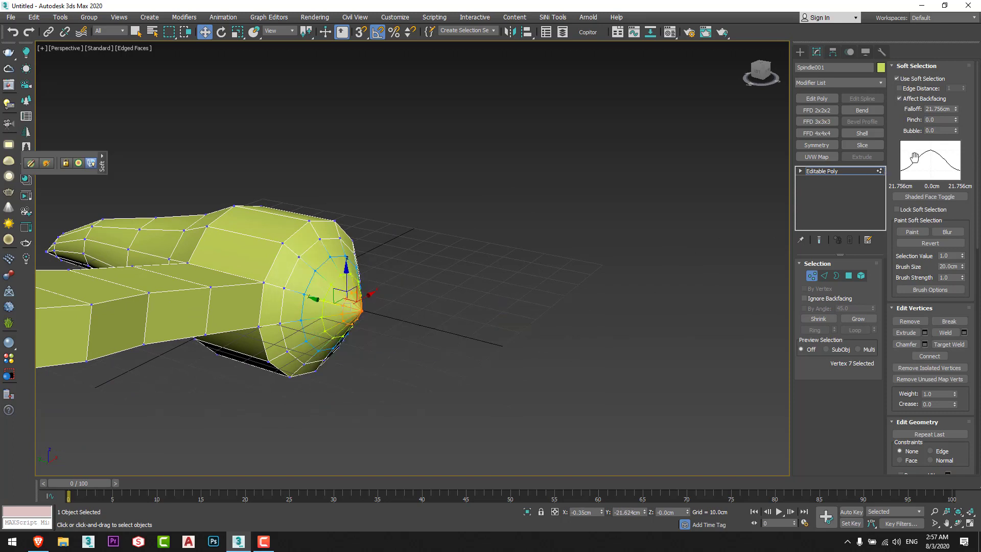
drag(955, 110, 955, 82)
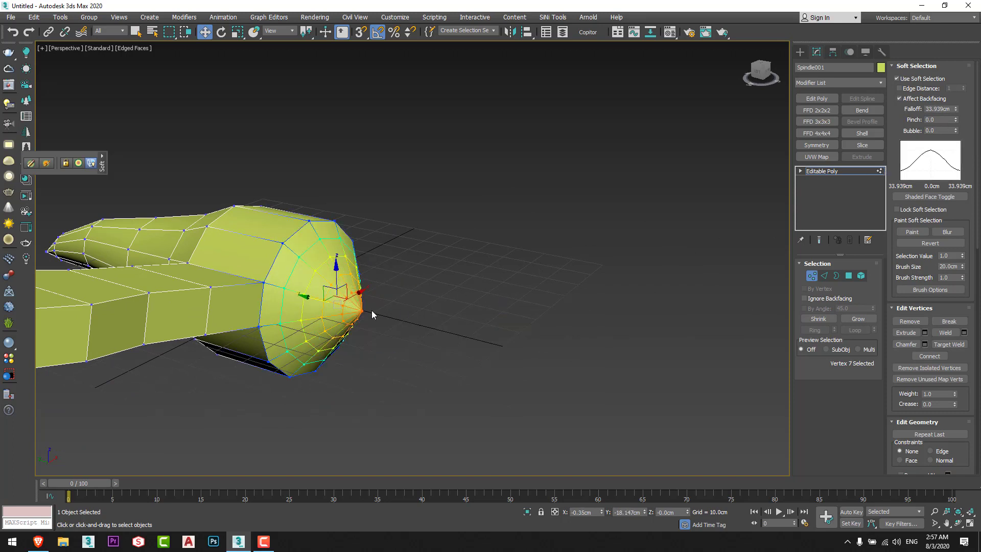
drag(309, 297, 478, 342)
mouse_move(479, 342)
alt+middle_down()
mouse_move(502, 328)
mouse_move(492, 353)
alt+middle_up()
drag(451, 340, 441, 339)
scroll(520, 351, down, 3)
middle_drag(519, 351, 528, 310)
Adjust the height of the body's two underside vertices and raise the second cone's tip about 10.4 cm
drag(403, 343, 415, 336)
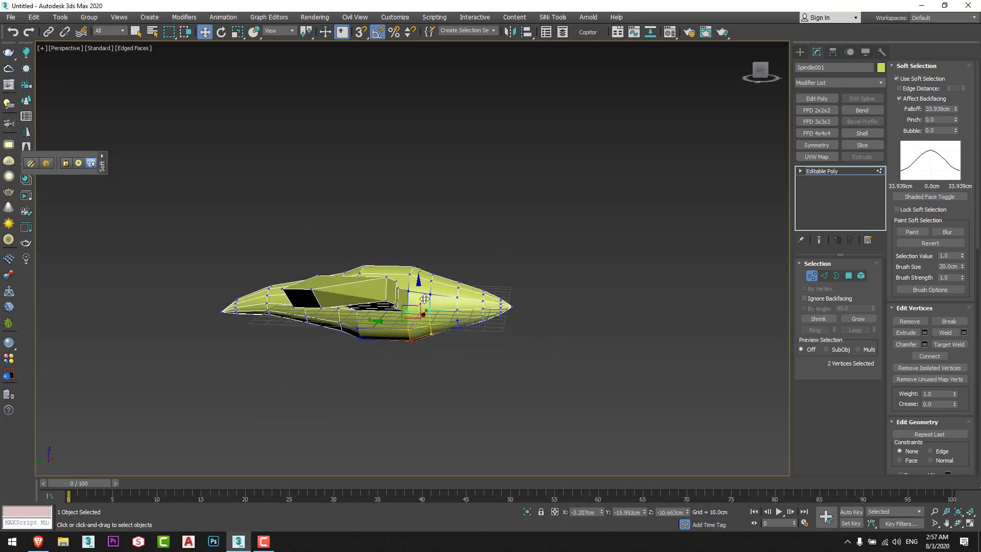
drag(422, 292, 429, 308)
drag(524, 316, 503, 259)
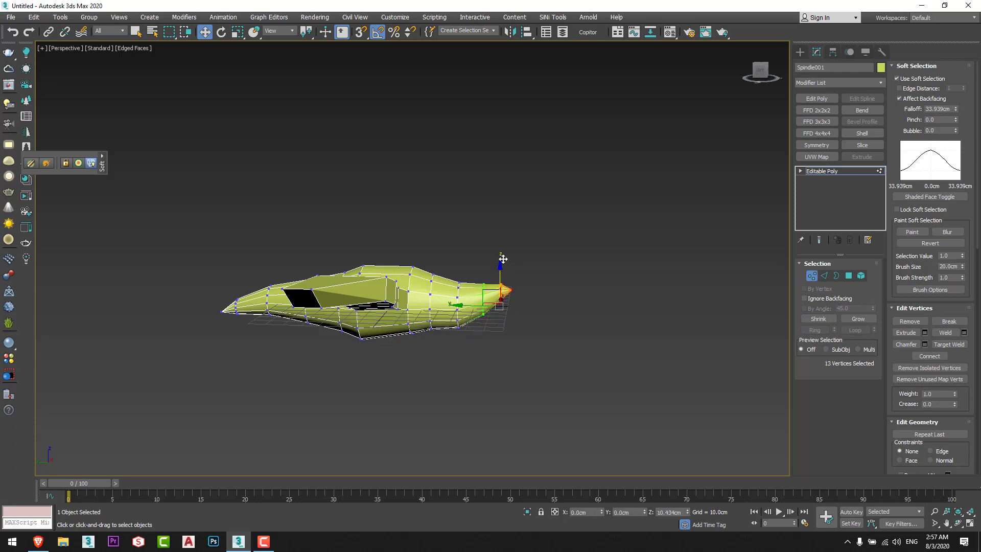
Adjust the height of the vertices along the top of the body, then turn off soft selection
click(358, 267)
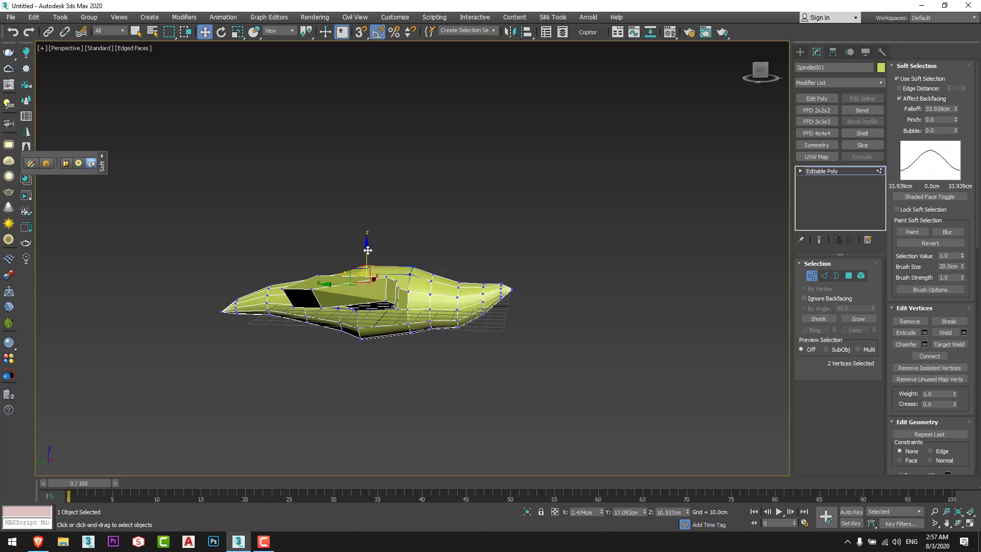
click(406, 267)
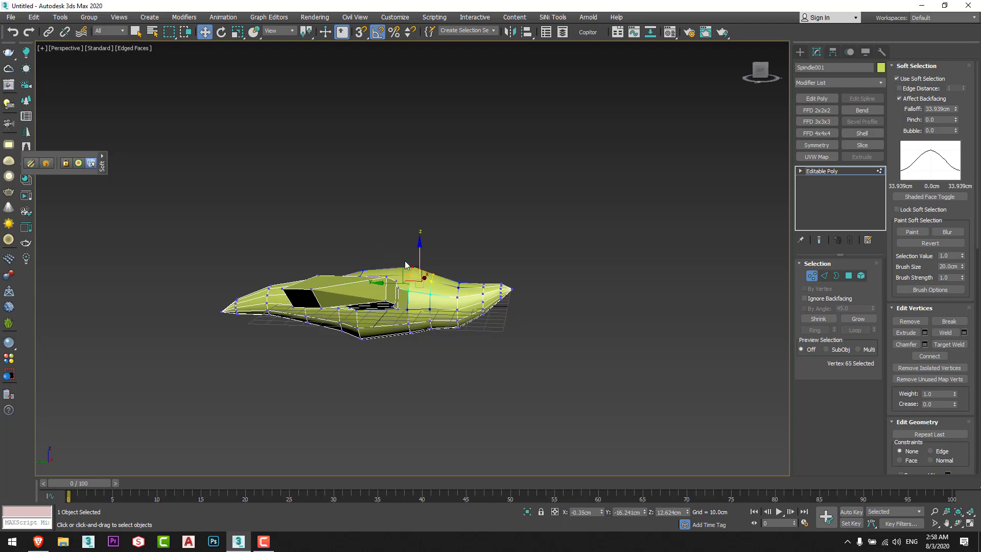
drag(422, 249, 423, 252)
alt+middle_drag(451, 320, 568, 276)
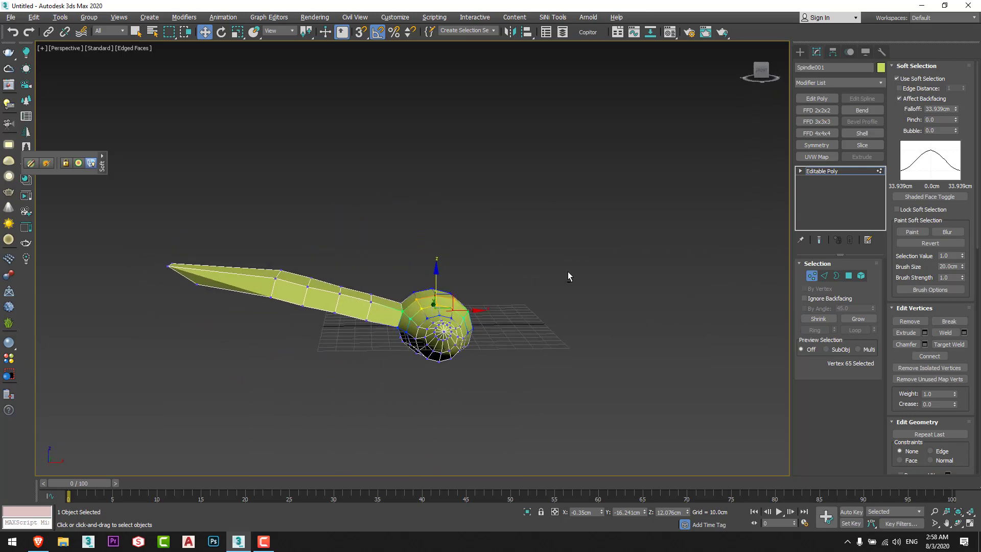
click(906, 82)
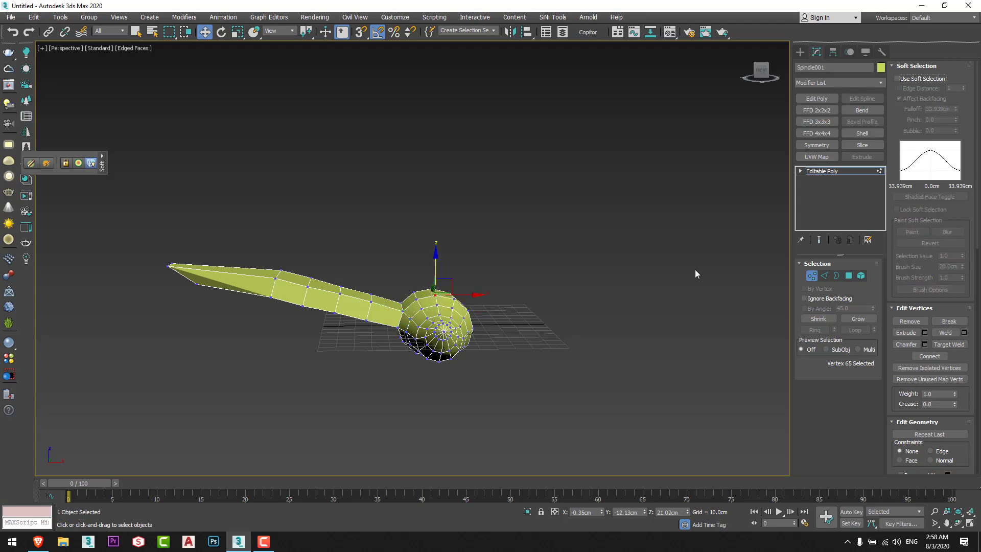
In the front view, select the polygons of the wingless half of the body up to the centre line and delete them
click(812, 274)
key(alt+w)
middle_click(562, 178)
key(alt+w)
middle_drag(339, 276, 399, 293)
scroll(506, 267, up, 2)
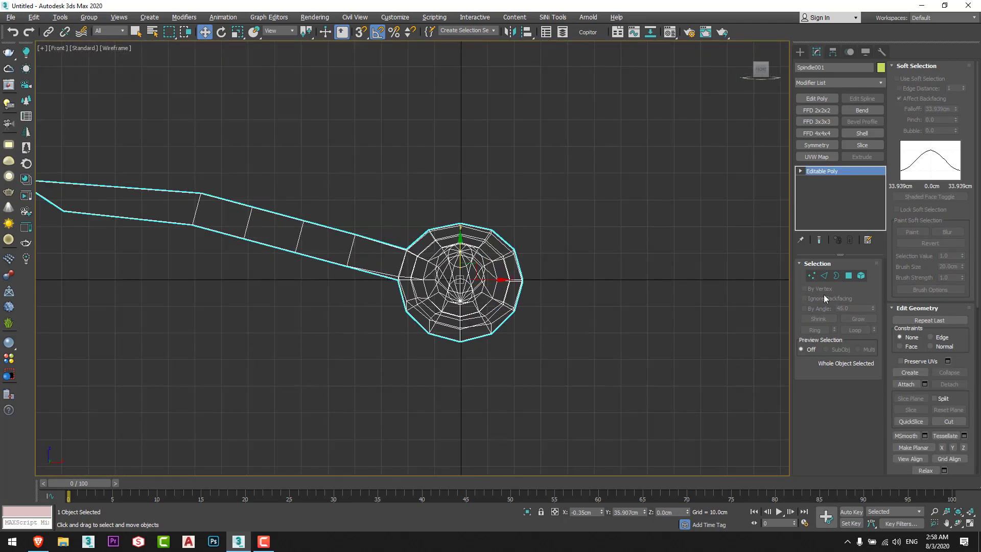
click(847, 275)
scroll(524, 240, up, 5)
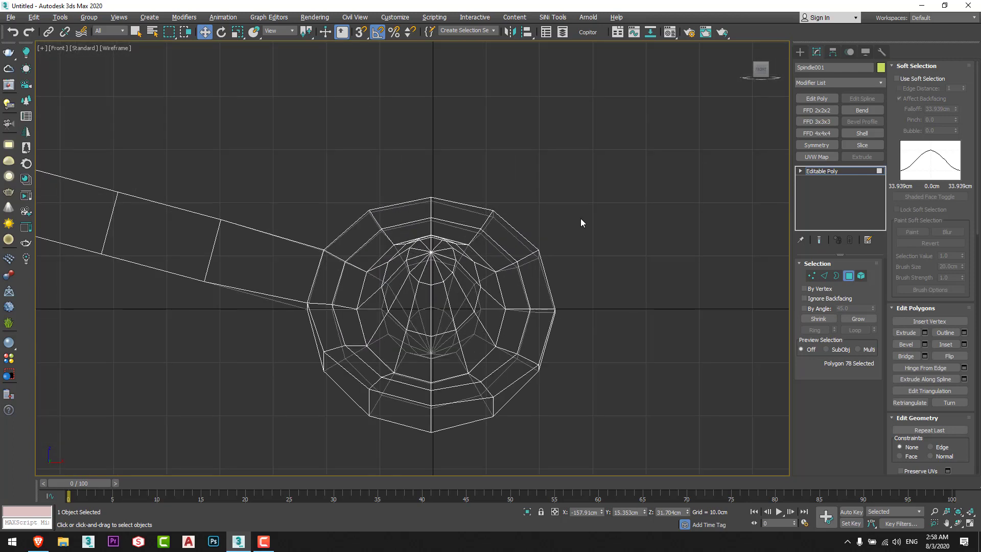
middle_drag(581, 219, 602, 192)
drag(651, 107, 446, 422)
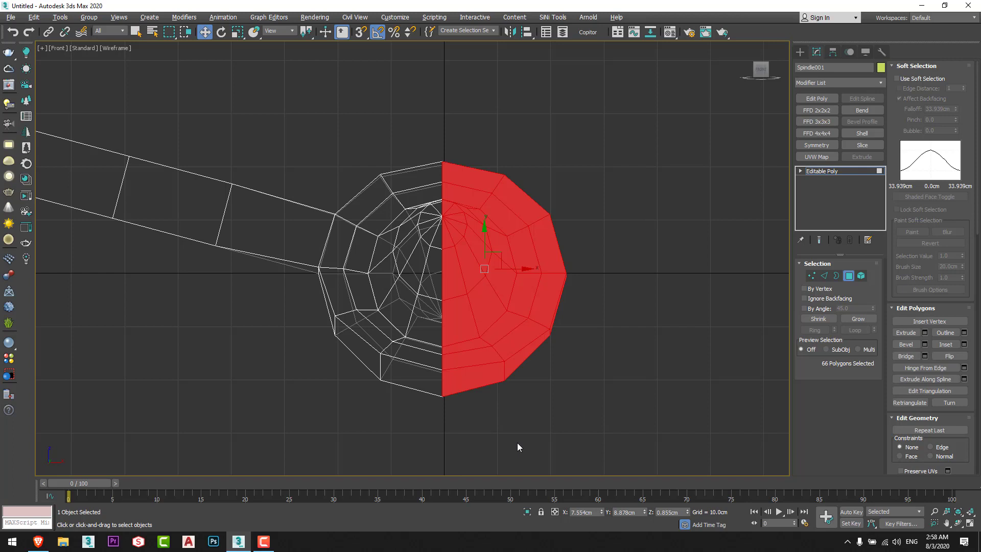
key(Delete)
key(alt+w)
key(alt+w)
alt+middle_drag(324, 303, 449, 342)
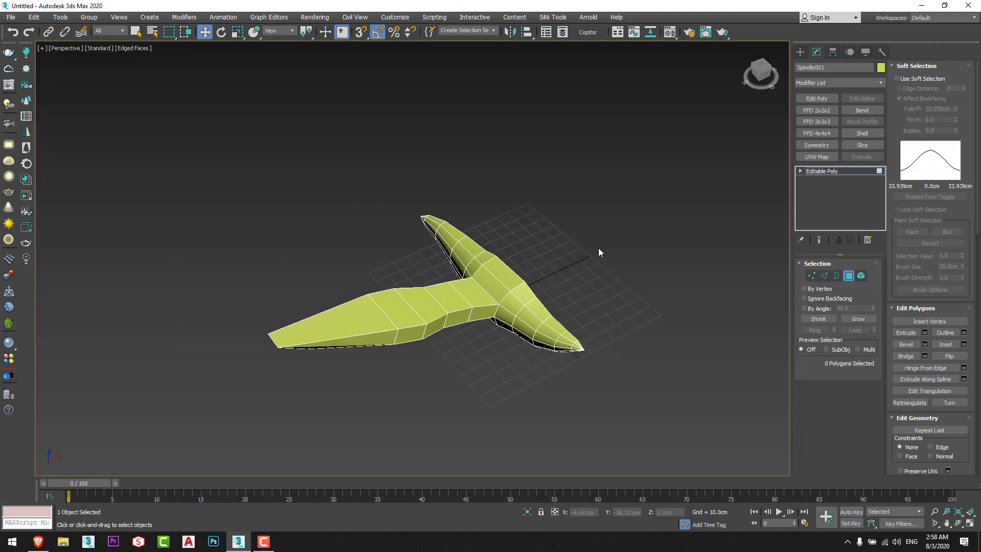
click(849, 275)
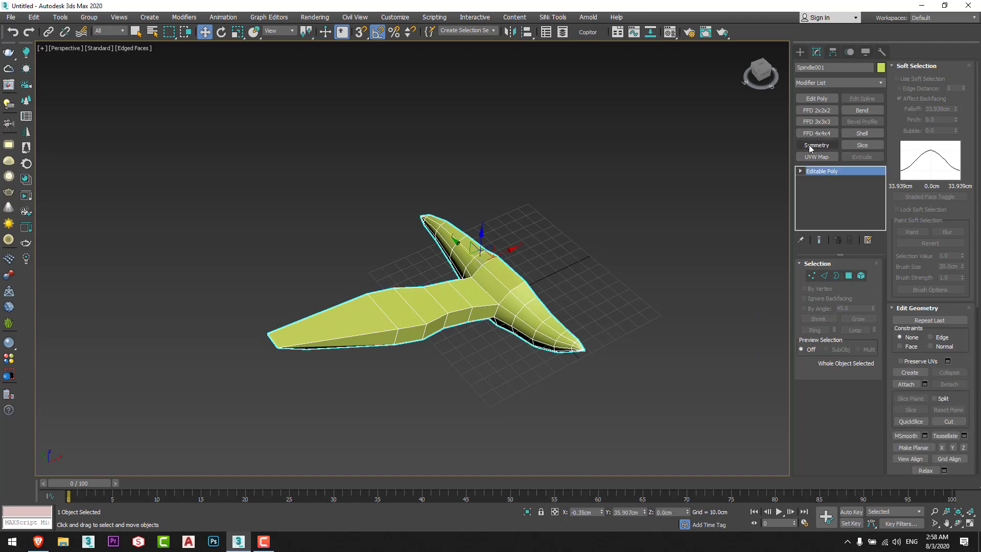
Add a Symmetry modifier mirrored on the X axis with Flip enabled to build the missing half and second wing
click(825, 83)
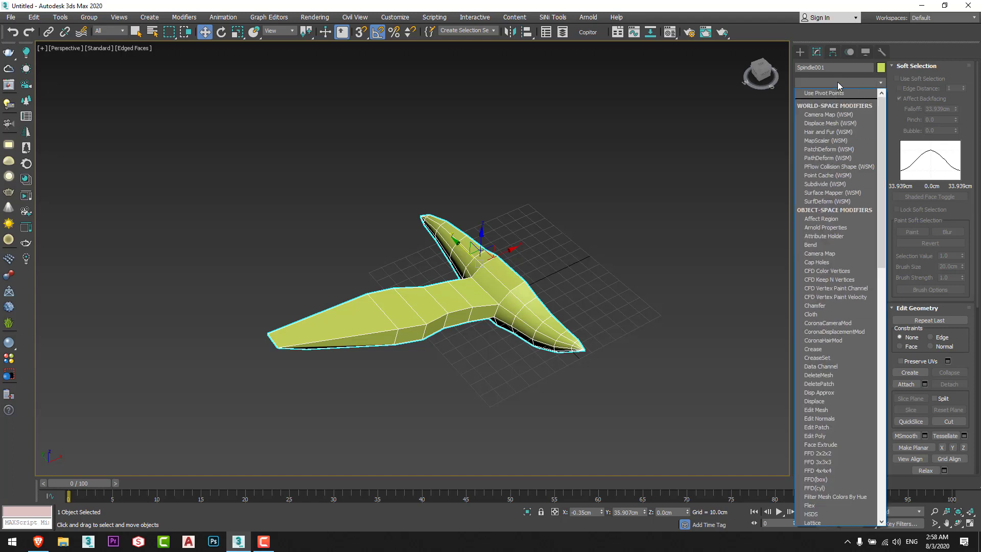
text(Symmetry)
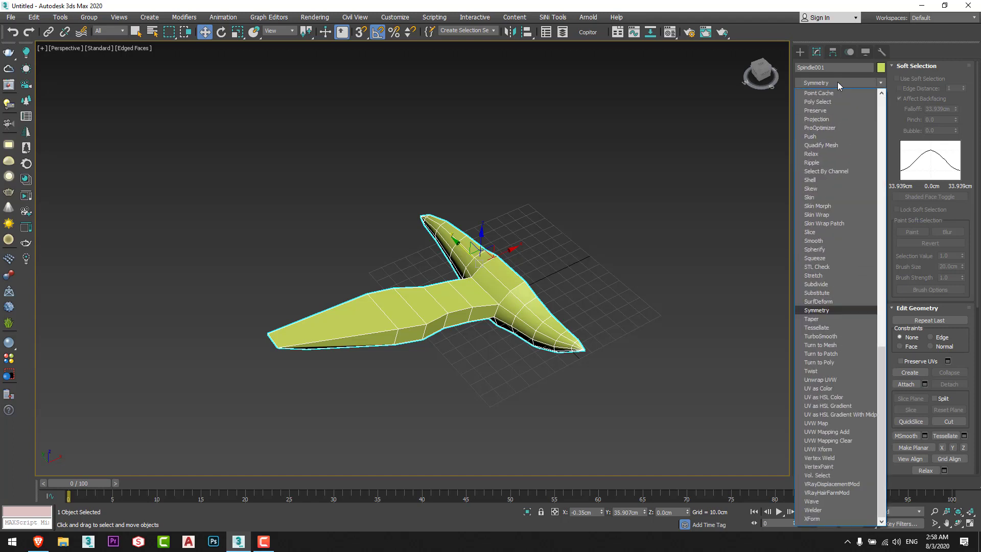
click(839, 307)
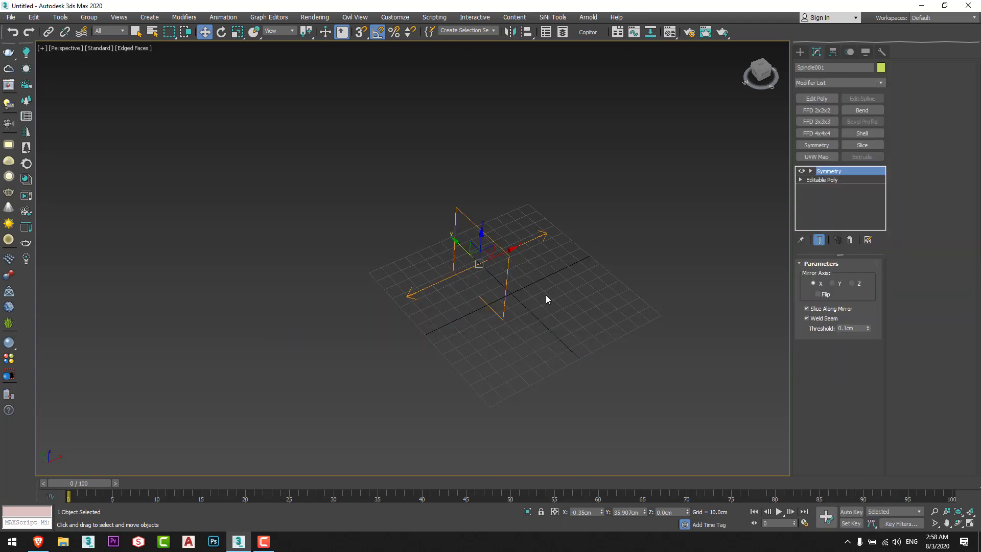
click(819, 295)
alt+middle_drag(484, 337, 657, 293)
Add a TurboSmooth modifier above Symmetry and set its iterations to 2
click(837, 83)
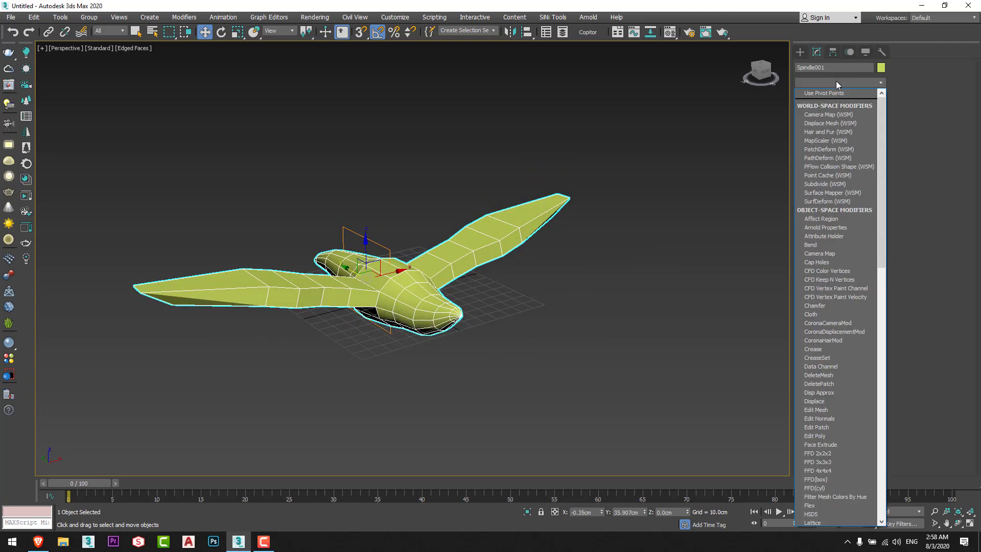
text(tu)
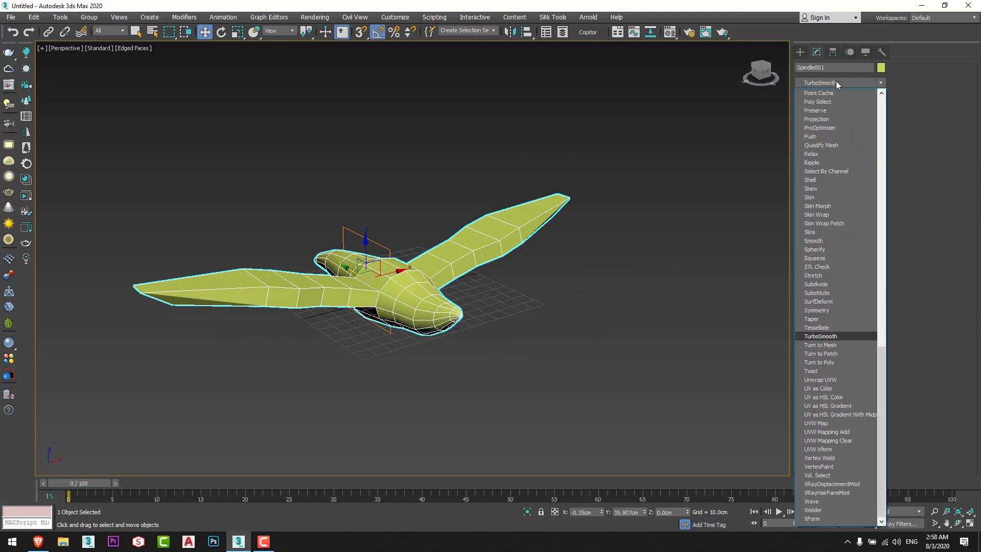
key(Return)
alt+middle_drag(270, 368, 412, 345)
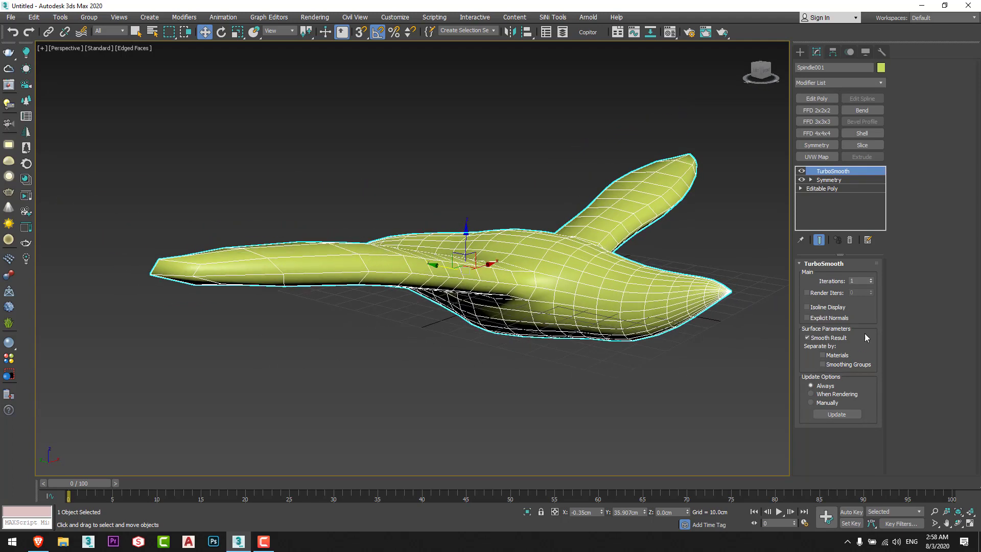
click(872, 278)
click(552, 403)
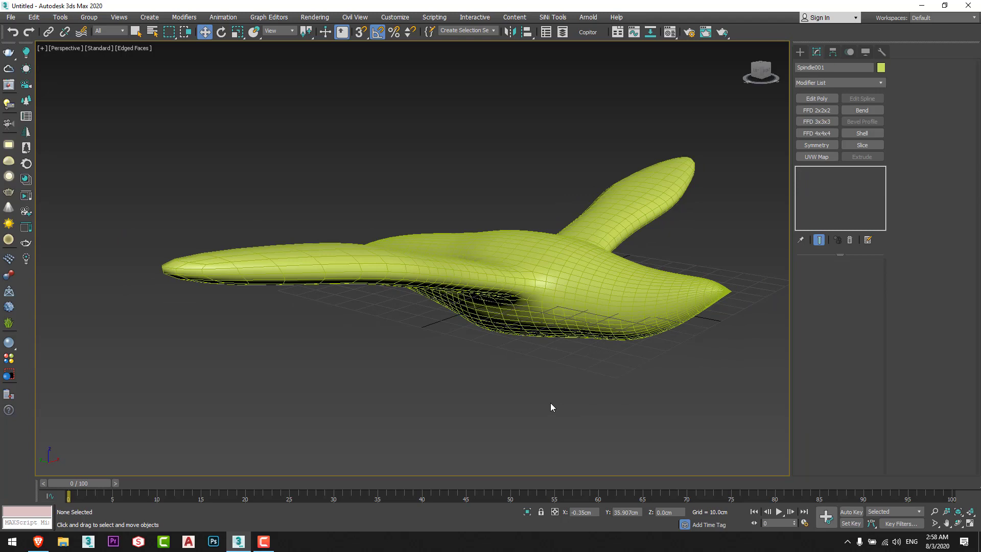
Turn off the edged faces display and raise the winged model to about 17.5 cm along Z
scroll(521, 359, down, 4)
mouse_move(521, 358)
alt+middle_down()
mouse_move(511, 352)
mouse_move(533, 368)
mouse_move(524, 361)
mouse_move(495, 394)
alt+middle_up()
key(F4)
click(502, 358)
click(501, 358)
alt+middle_drag(501, 357, 504, 359)
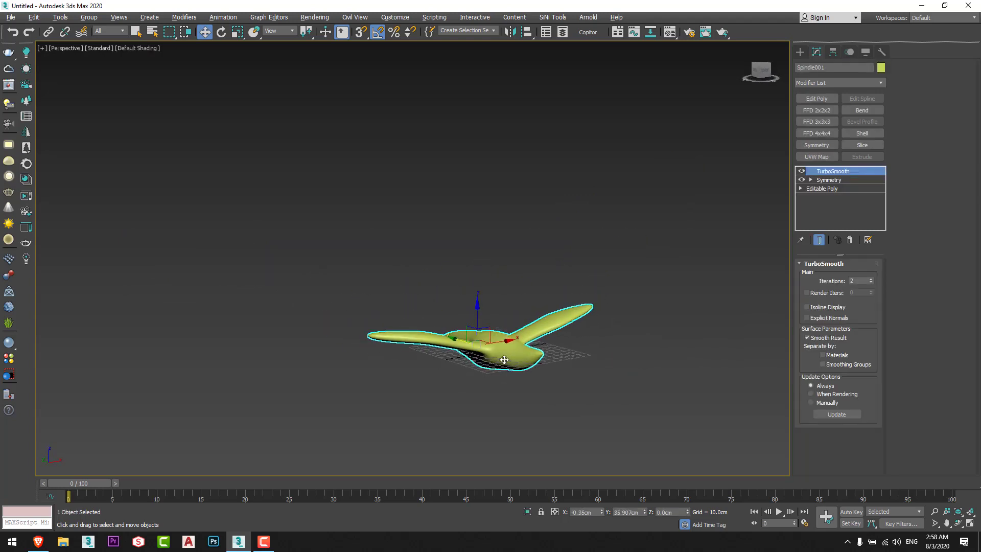
drag(474, 321, 476, 304)
scroll(519, 359, up, 5)
alt+middle_drag(519, 359, 490, 354)
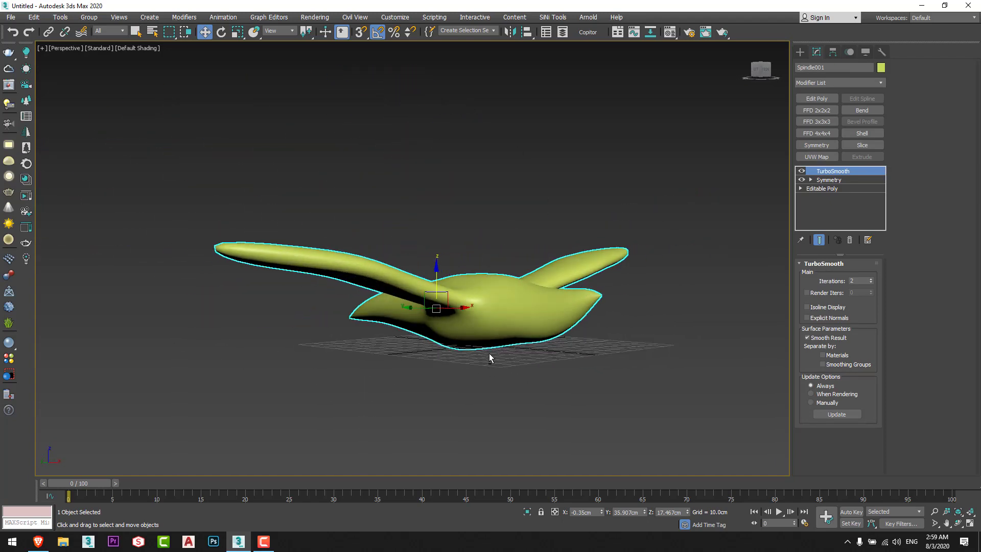
alt+middle_drag(499, 314, 516, 343)
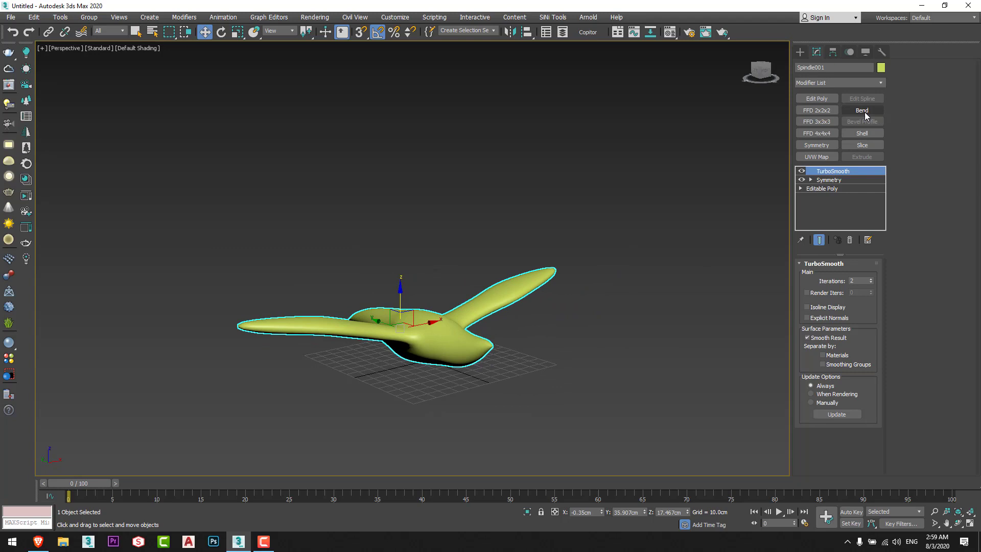
Add a Bend modifier on the X axis above TurboSmooth and set its direction to 90
click(862, 110)
alt+middle_drag(542, 378, 582, 384)
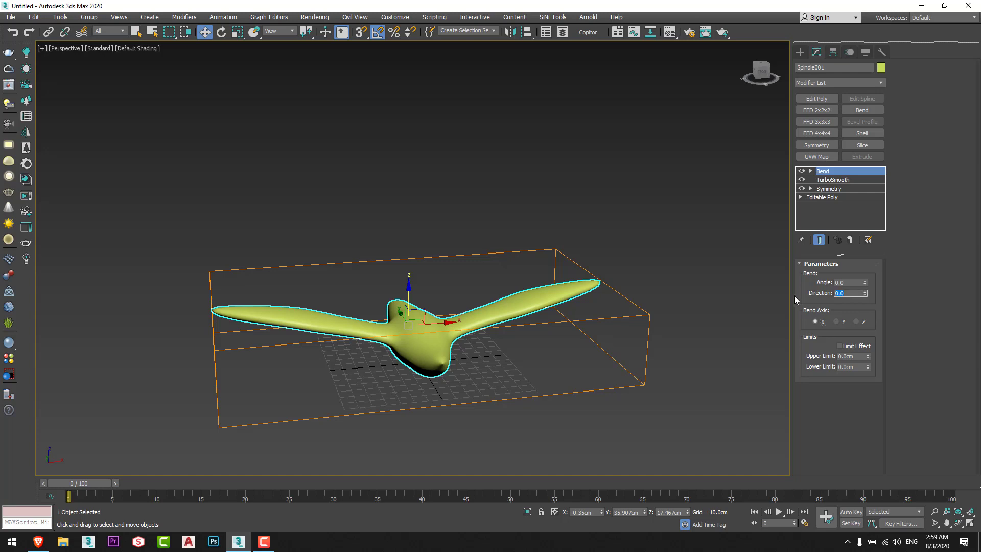
text(90)
key(Return)
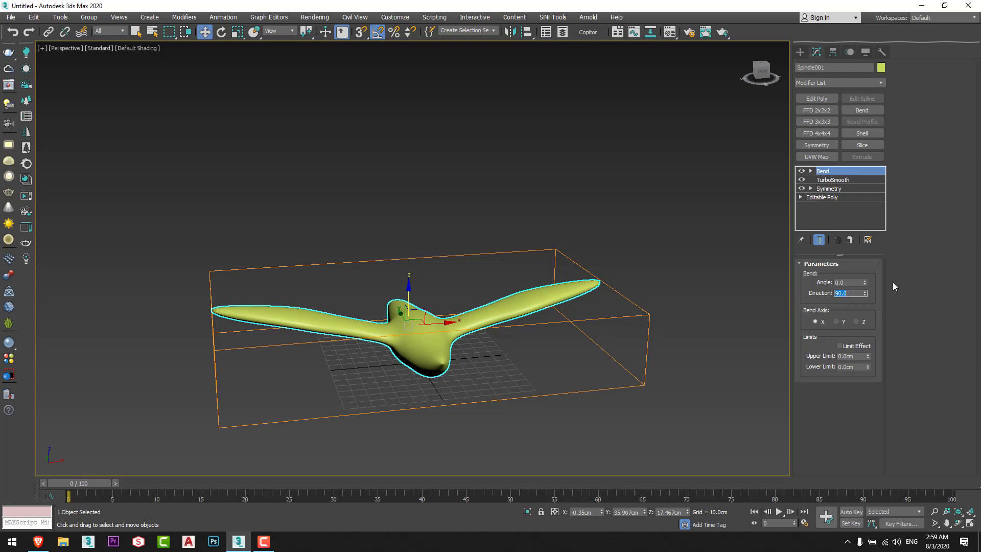
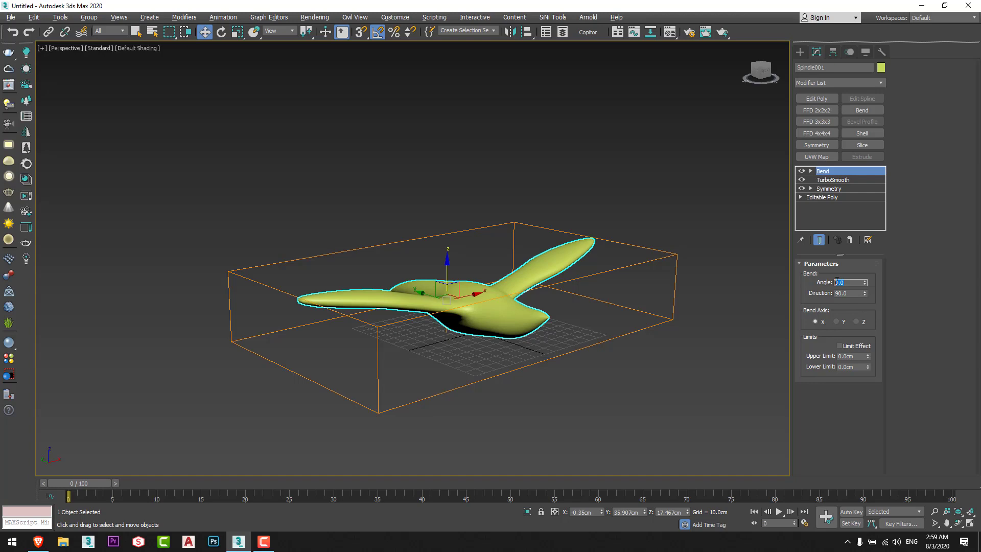
Set the Bend angle to -100 to curve both wings upward
key(Return)
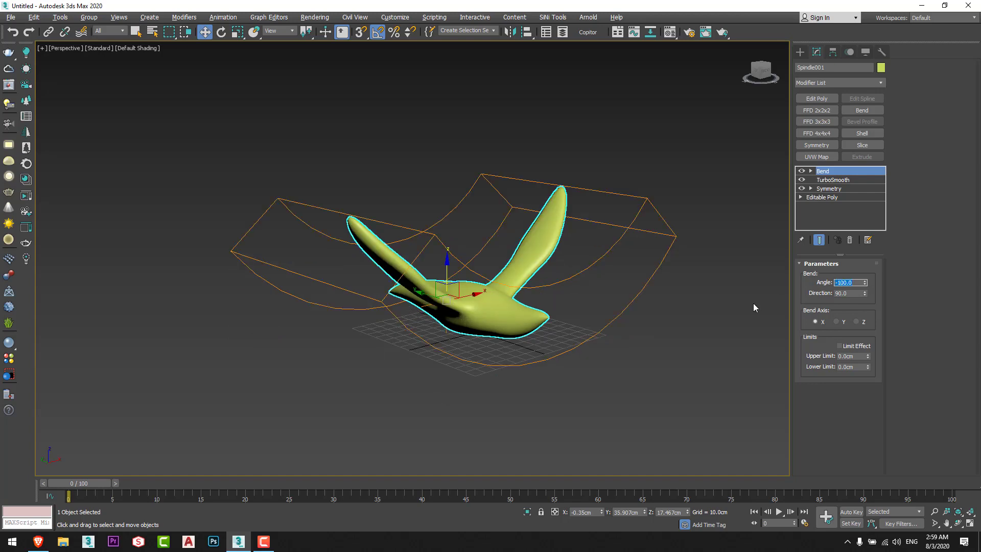
middle_drag(560, 357, 529, 366)
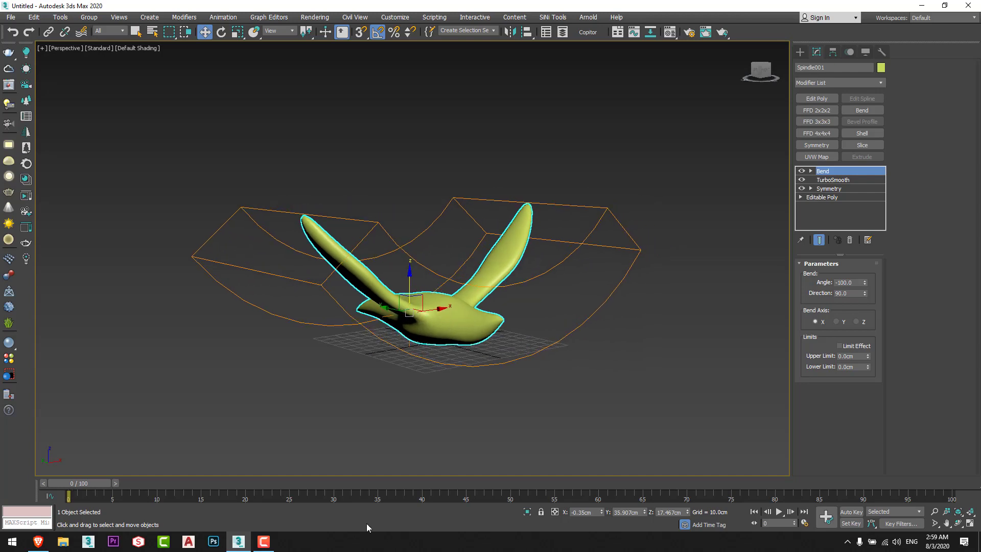
Turn on Auto Key and key a Bend angle of 100 at frame 7
click(850, 513)
drag(85, 483, 142, 484)
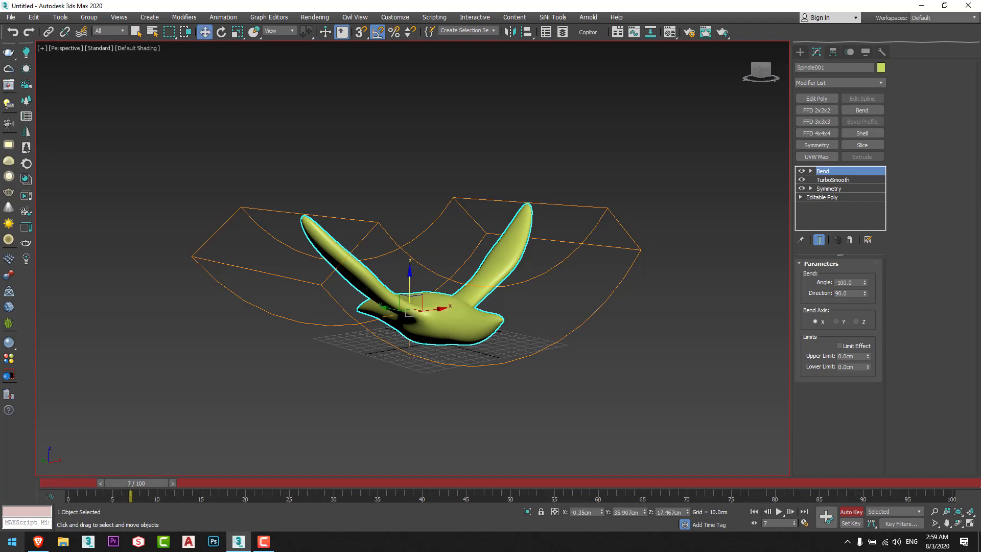
middle_drag(607, 359, 566, 347)
double_click(850, 283)
text(10)
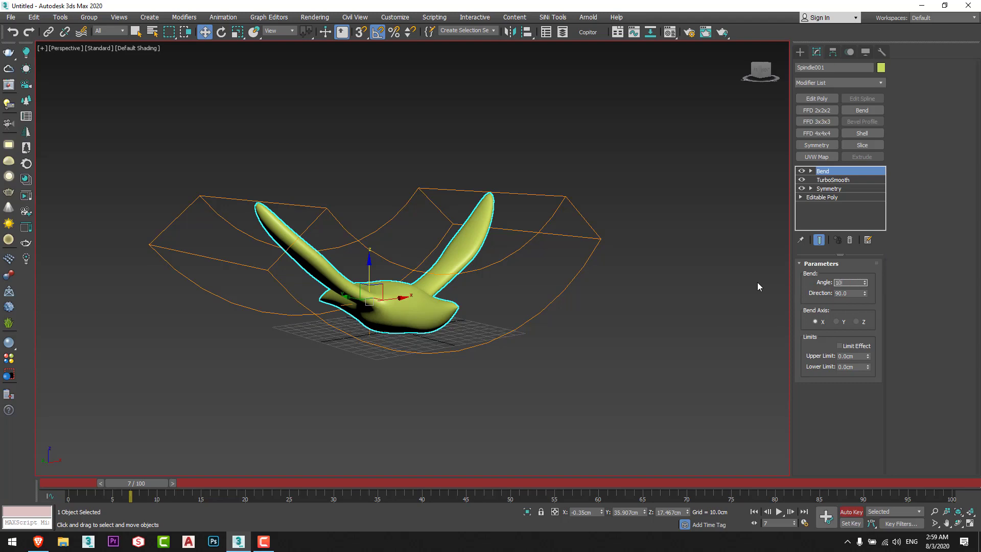
text(0)
key(Return)
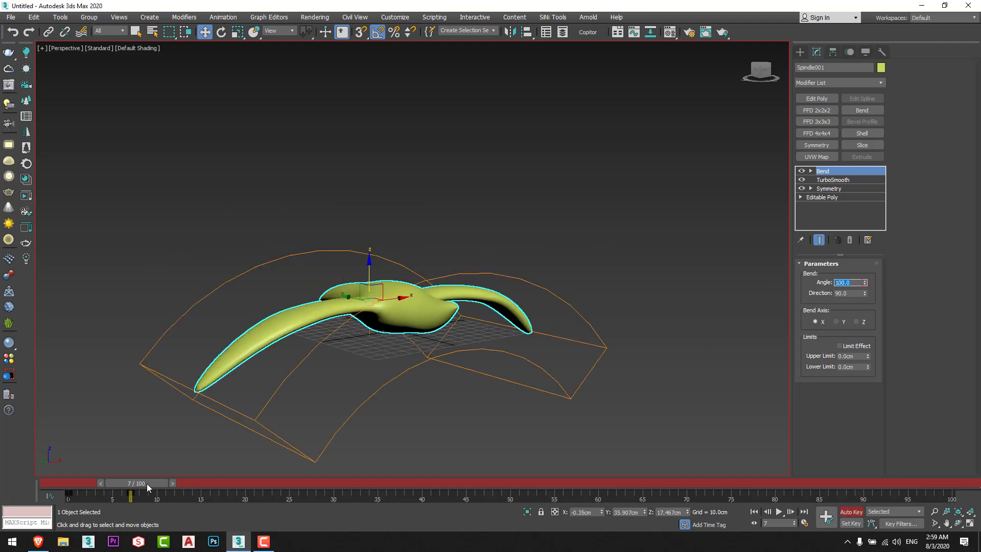
Key the Bend angle at -100 on frame 14
drag(143, 483, 207, 485)
key(w)
click(859, 283)
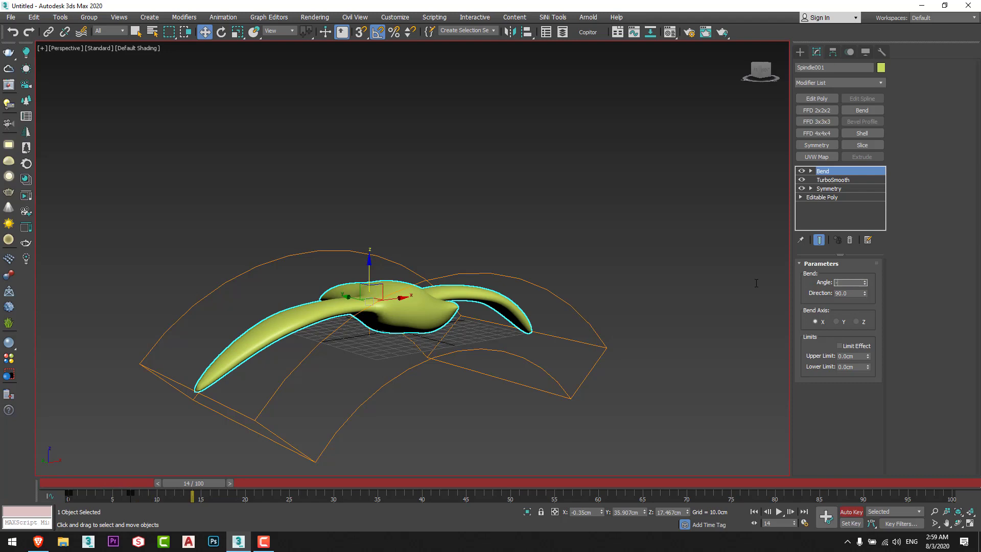
text(-100)
key(Return)
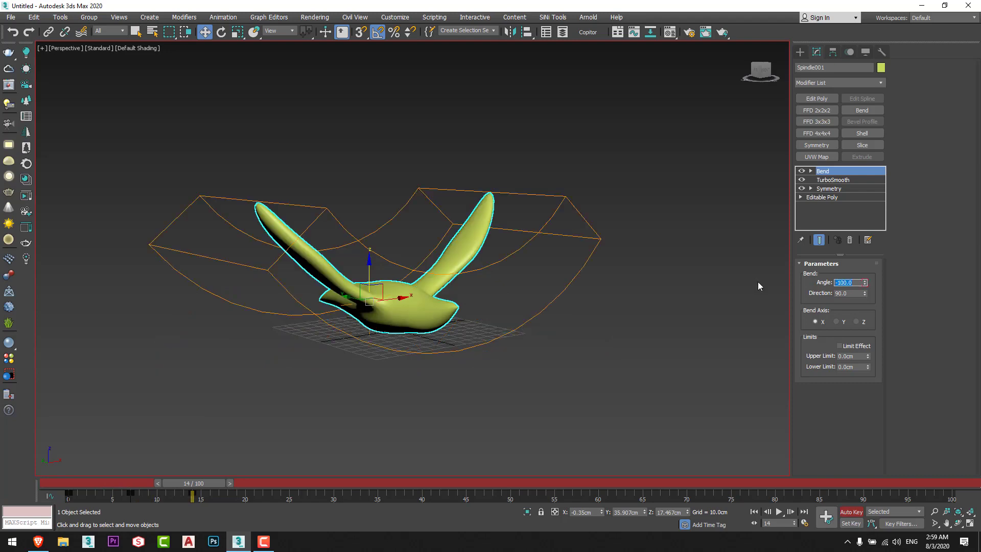
Key the Bend angle at 100 on frame 21
drag(210, 484, 275, 484)
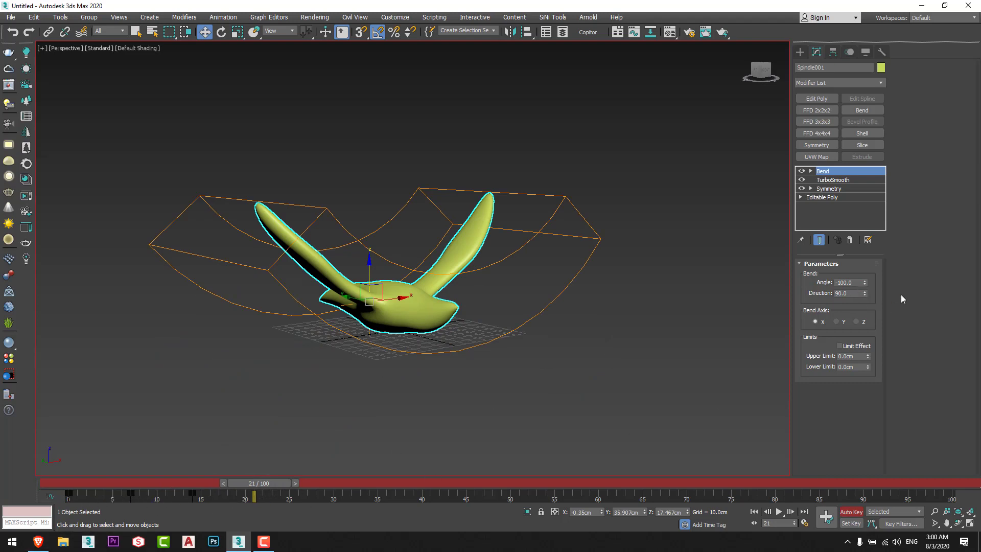
text(100)
key(Return)
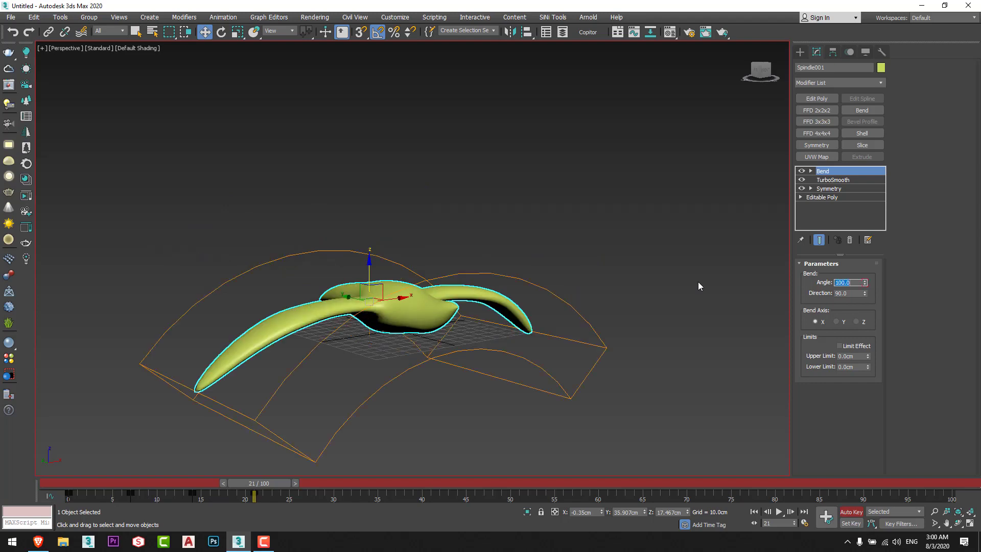
alt+middle_drag(699, 285, 389, 266)
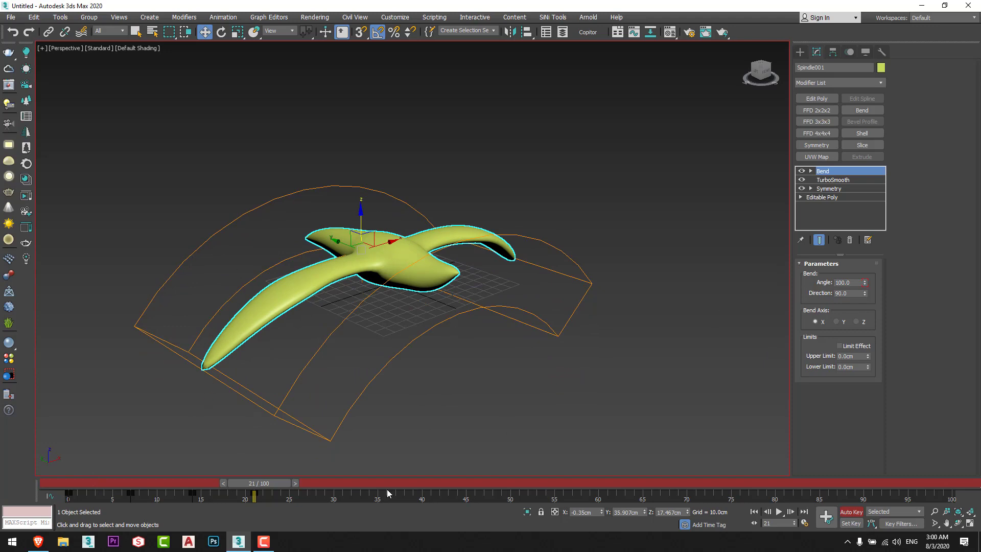
drag(275, 484, 333, 477)
key(w)
key(w)
middle_drag(440, 120, 371, 143)
Open the Curve Editor and display the animation curve of the Bend modifier's Angle track
click(266, 17)
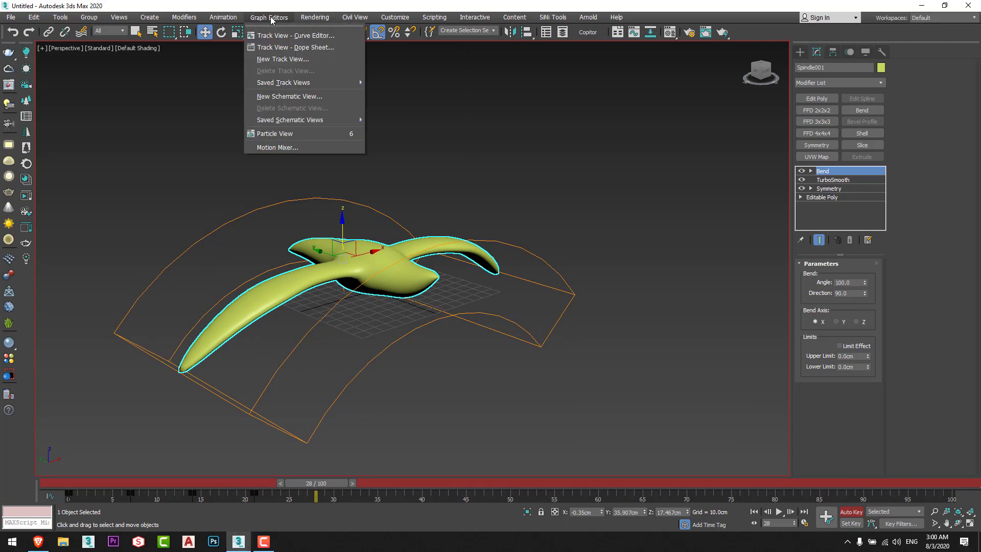
click(324, 36)
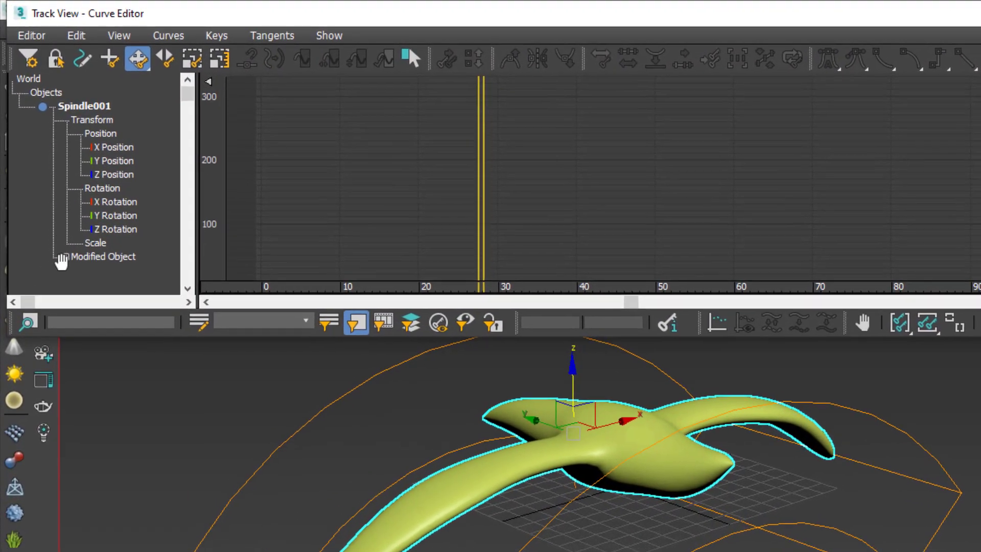
click(69, 263)
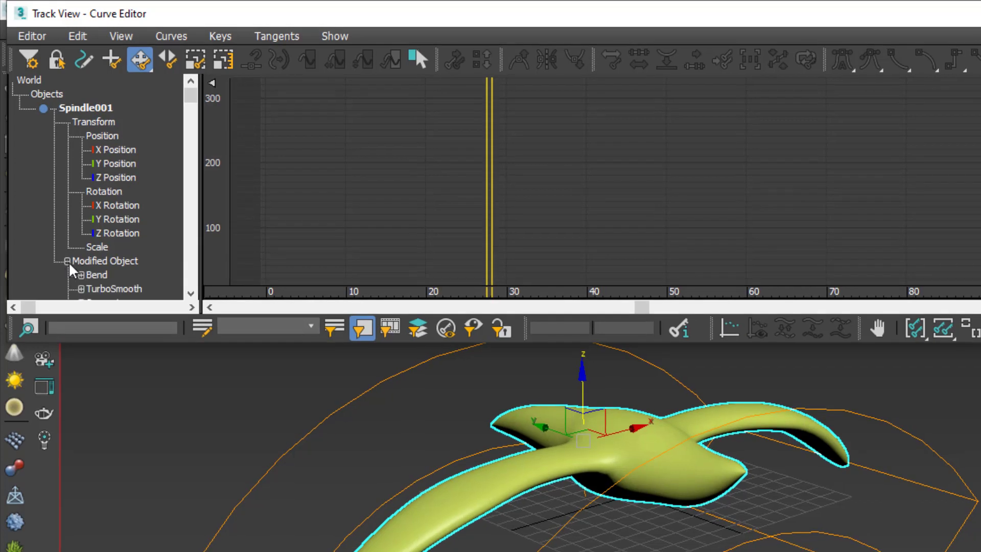
drag(51, 262, 53, 165)
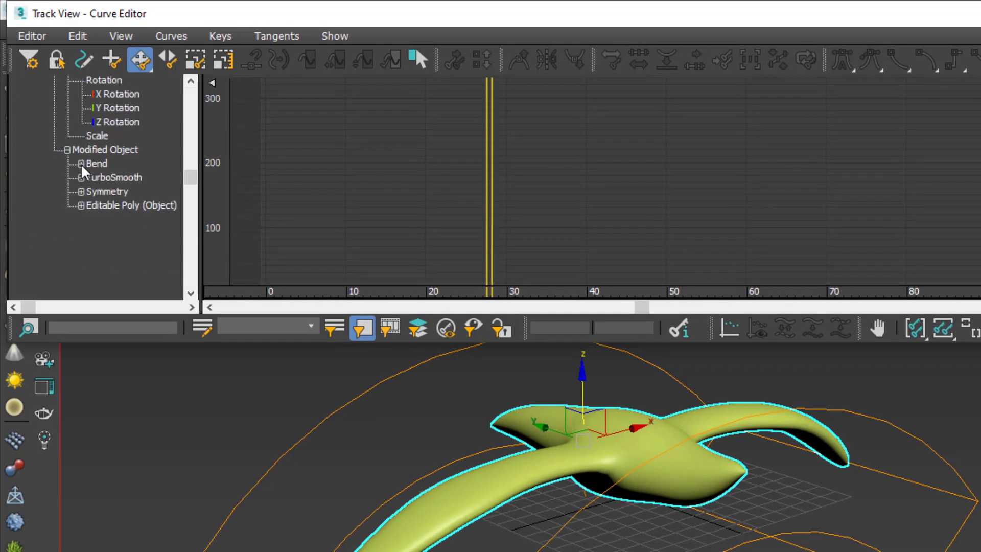
click(81, 164)
drag(39, 236, 43, 95)
click(117, 234)
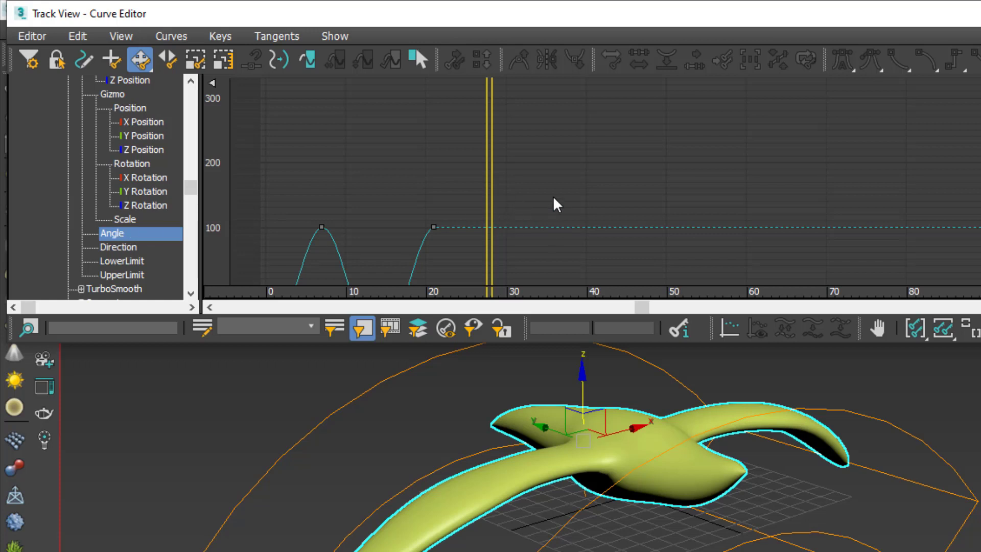
middle_drag(544, 208, 666, 82)
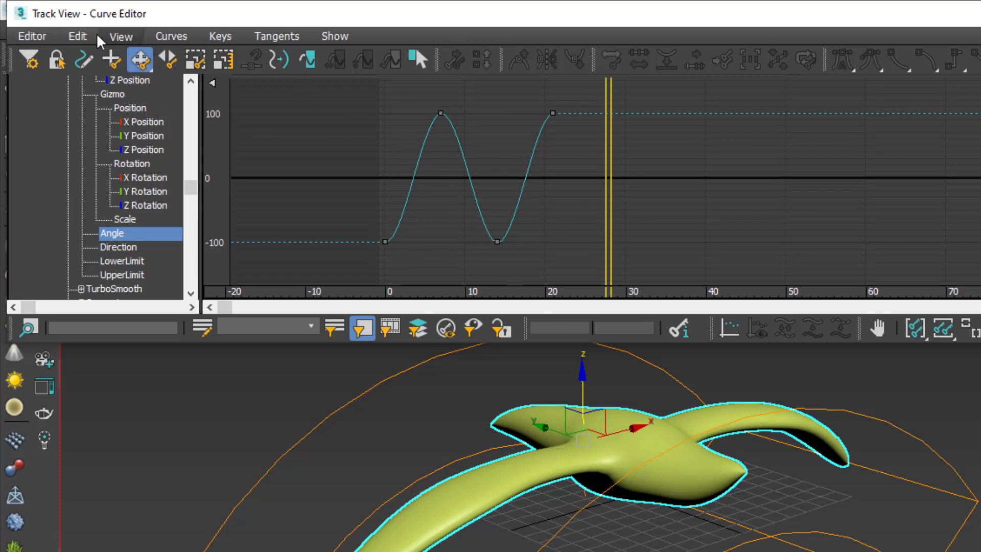
Apply the Loop out-of-range type to the Bend Angle curve with its keys at frames 0 to 21
click(78, 36)
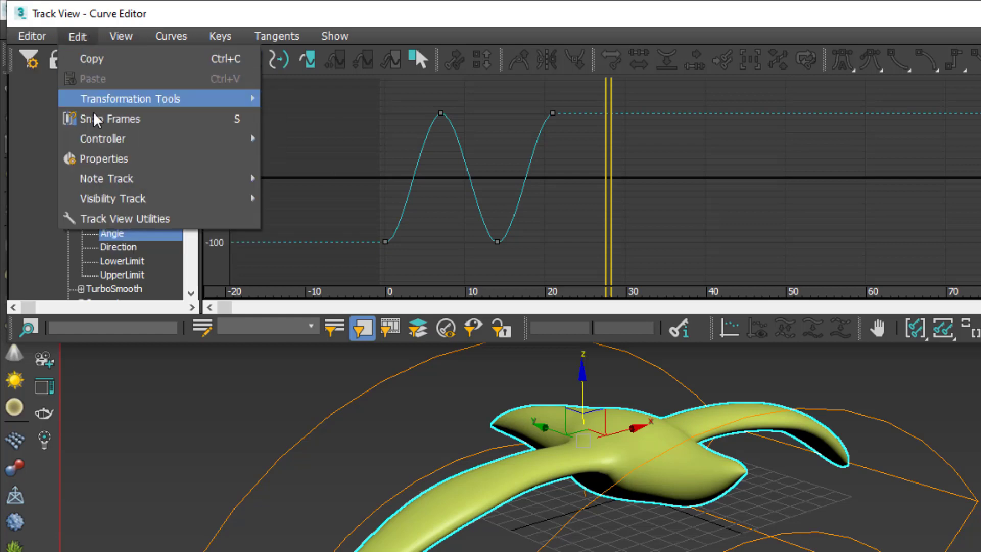
mouse_move(121, 139)
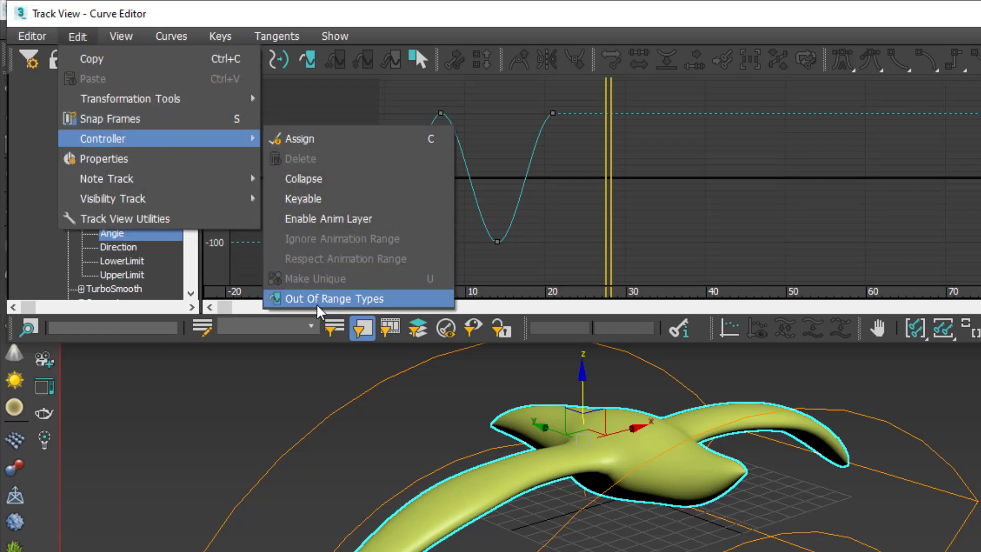
click(361, 298)
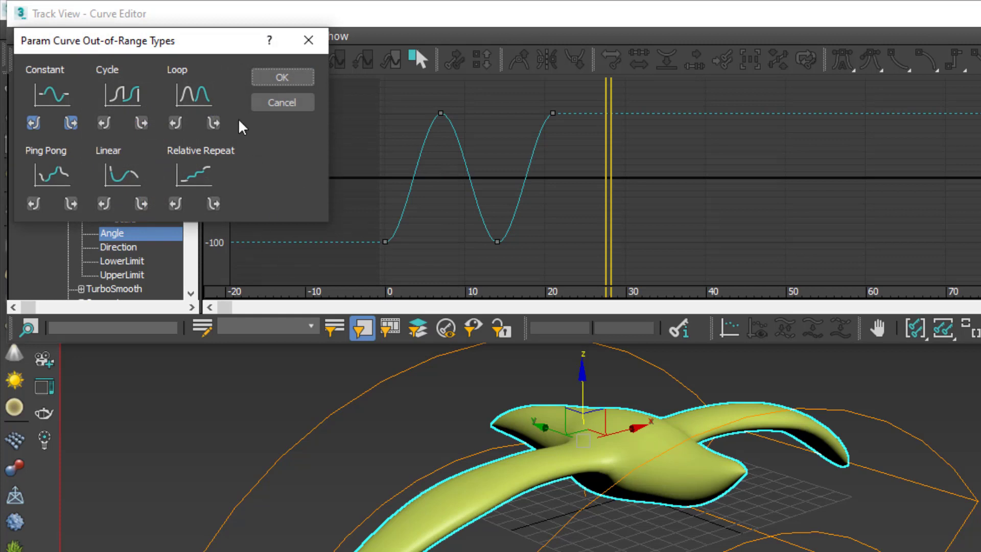
click(194, 95)
click(283, 77)
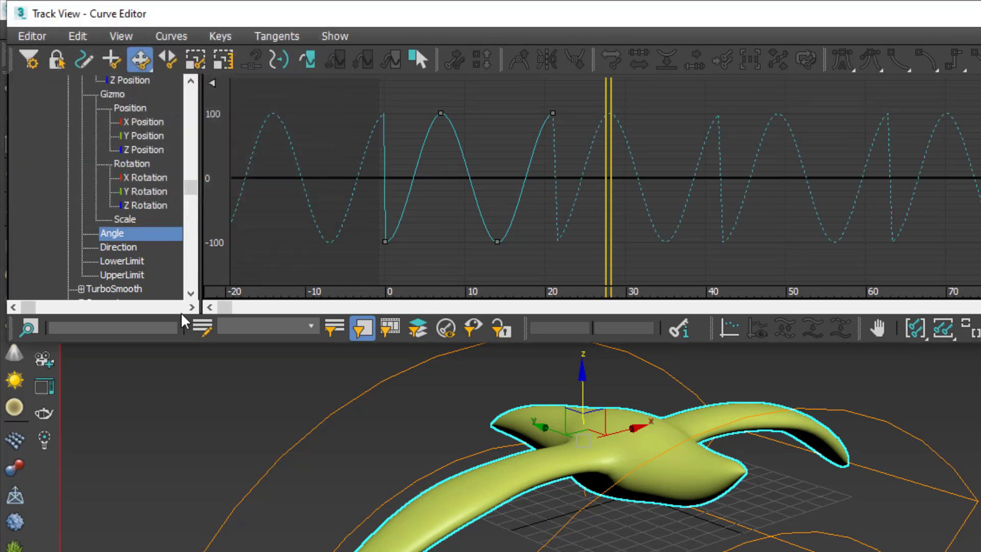
Scrub the timeline from frame 0 to frame 58 to check how the wing motion repeats
middle_drag(567, 167, 600, 176)
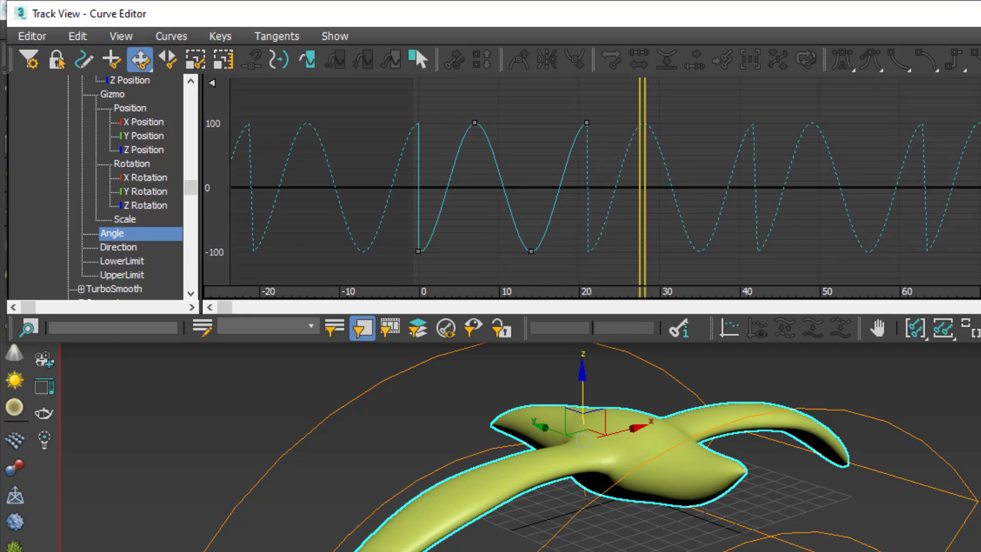
middle_drag(873, 491, 934, 549)
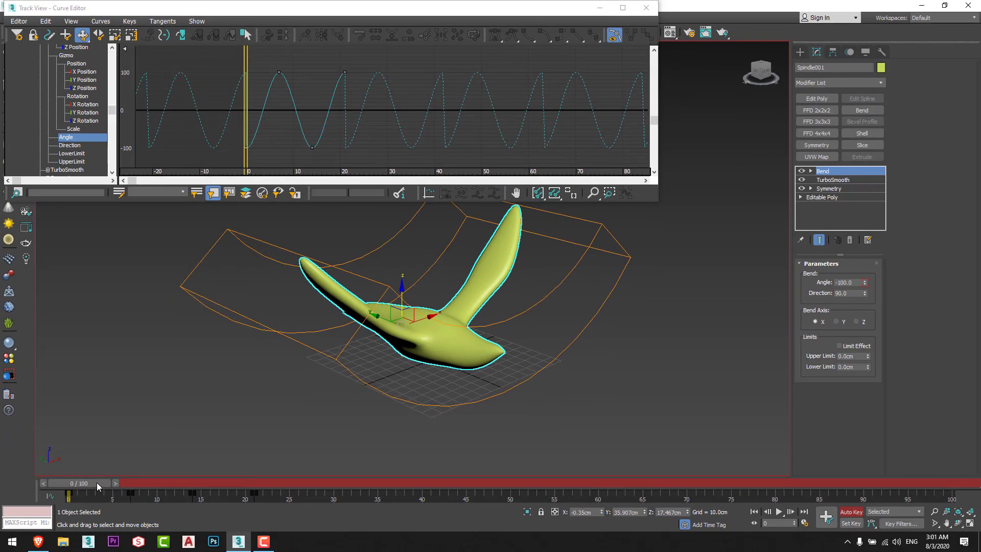
drag(96, 483, 578, 471)
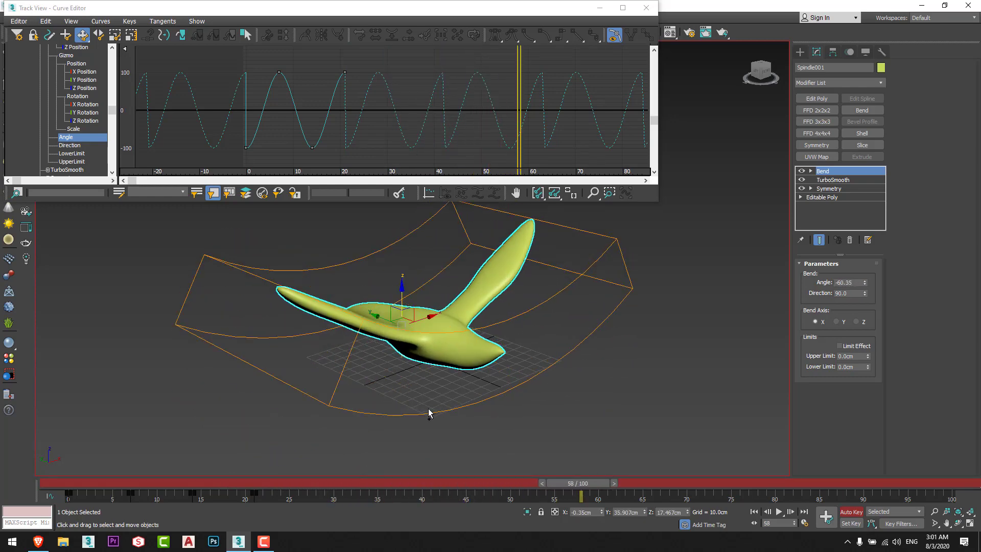
Undo the looping and the Bend angle key at frame 21, keeping the frame 14 key, and return to frame 21
key(ctrl+z)
key(ctrl+z)
key(ctrl+z)
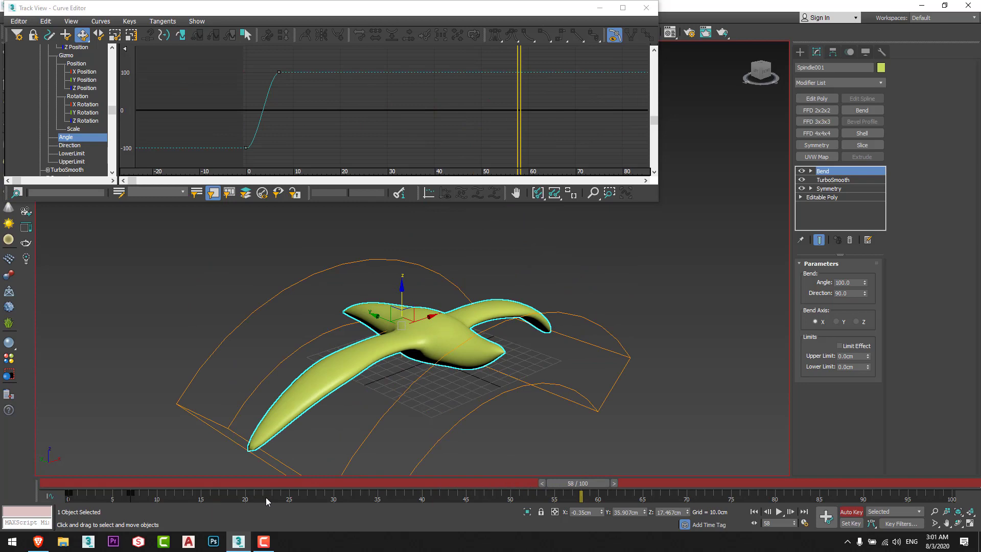
key(ctrl+y)
drag(586, 483, 266, 482)
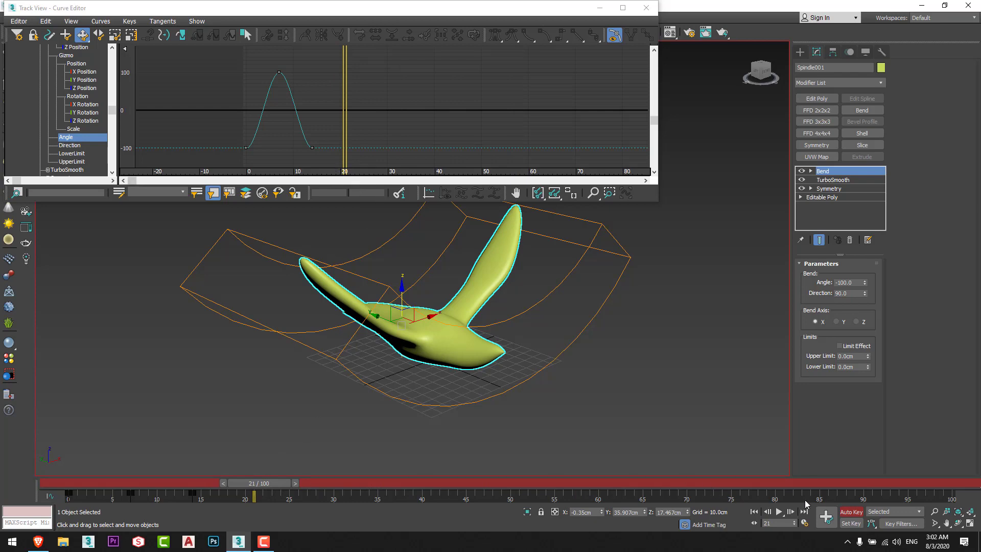
Apply the Loop out-of-range type to the Bend Angle curve keyed from frame 0 to 14, and close the Curve Editor
middle_drag(308, 131, 295, 133)
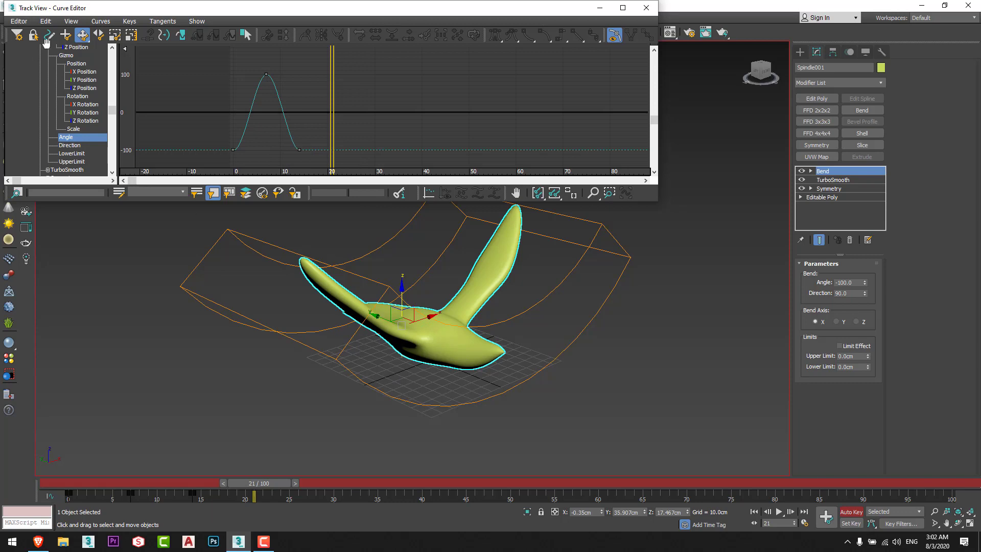
click(46, 22)
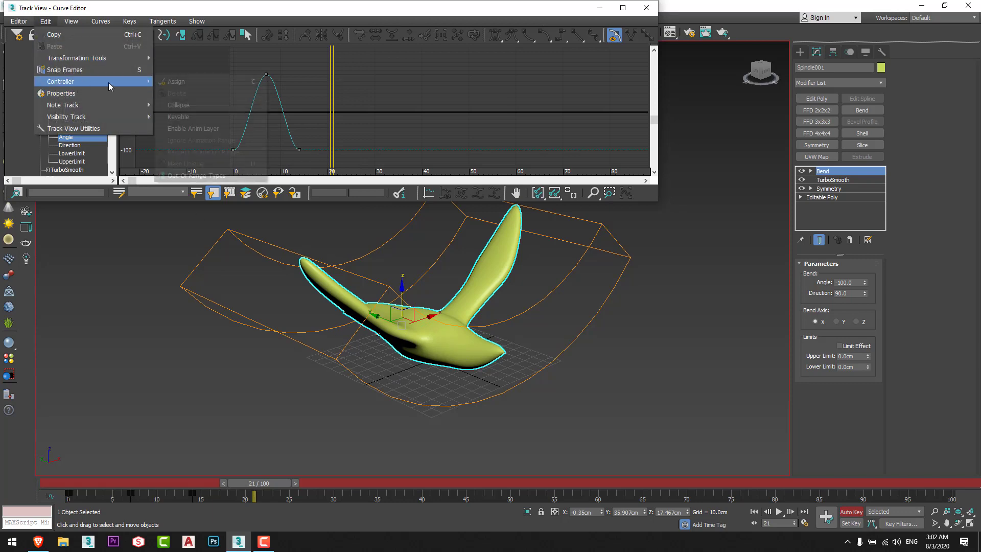
mouse_move(121, 82)
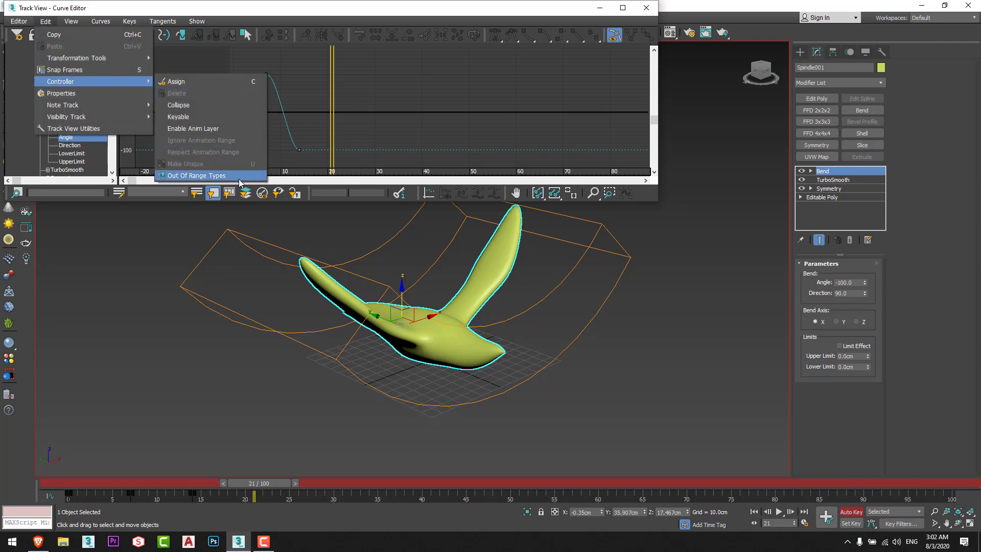
click(215, 176)
click(109, 59)
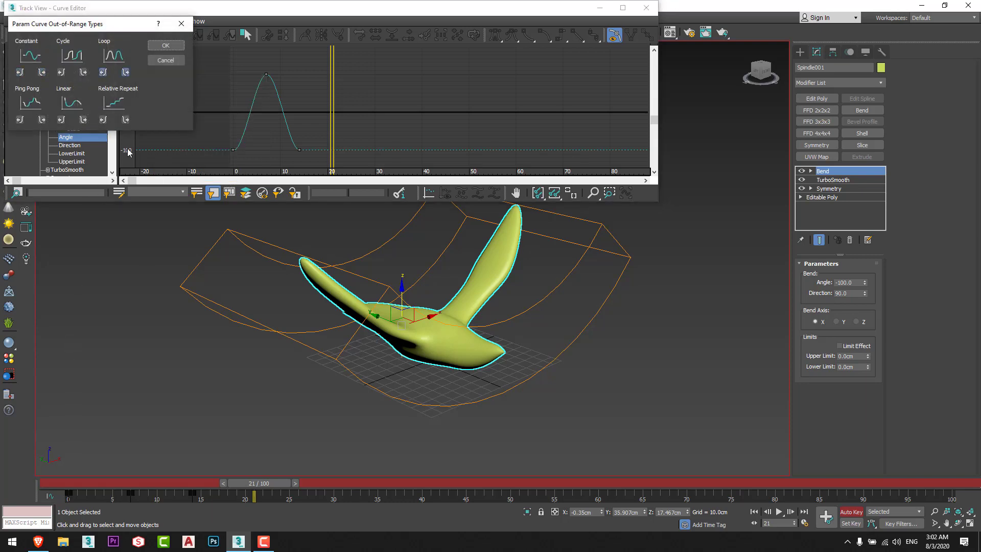
click(165, 47)
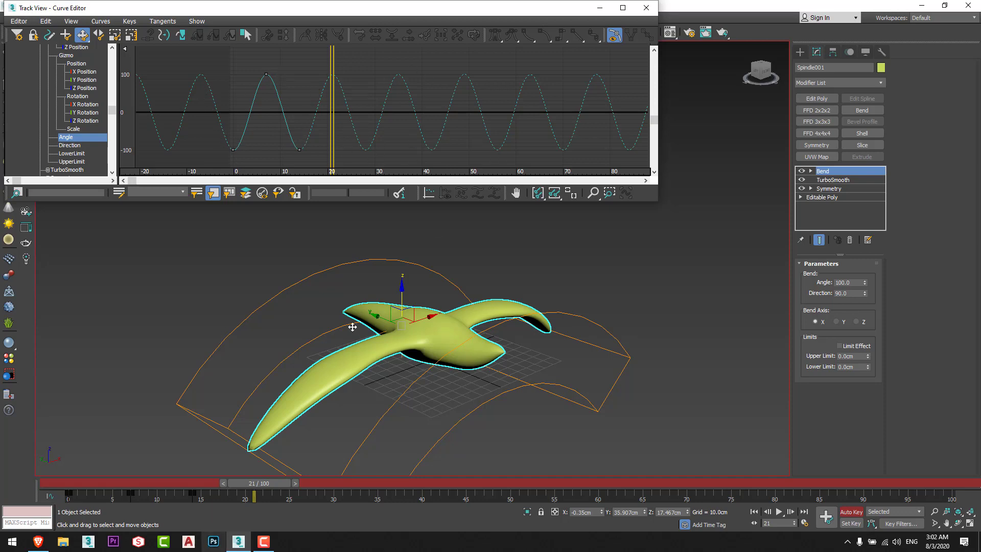
click(646, 8)
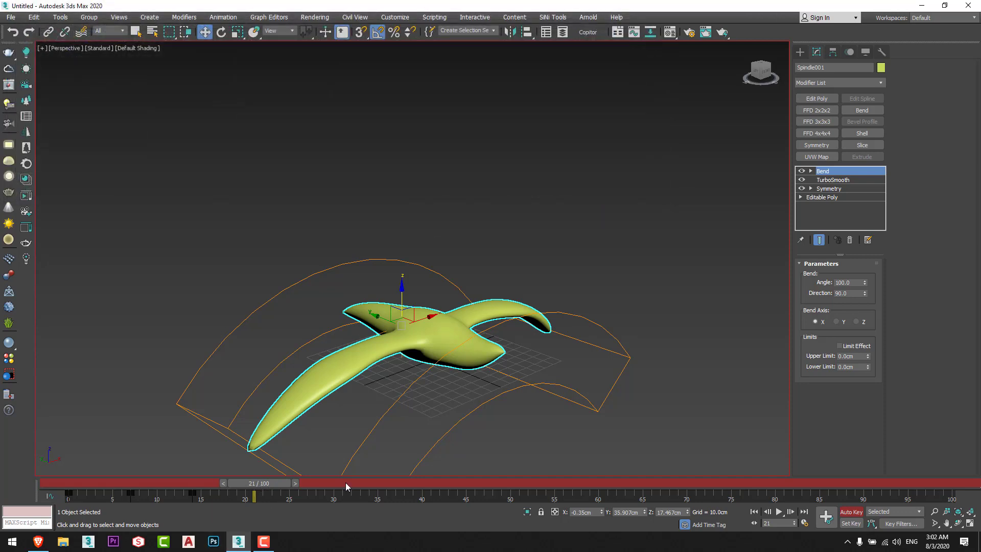
Turn off Auto Key, return to frame 0 and deselect the bird
click(852, 512)
drag(227, 486, 56, 484)
middle_drag(483, 365, 504, 313)
click(520, 366)
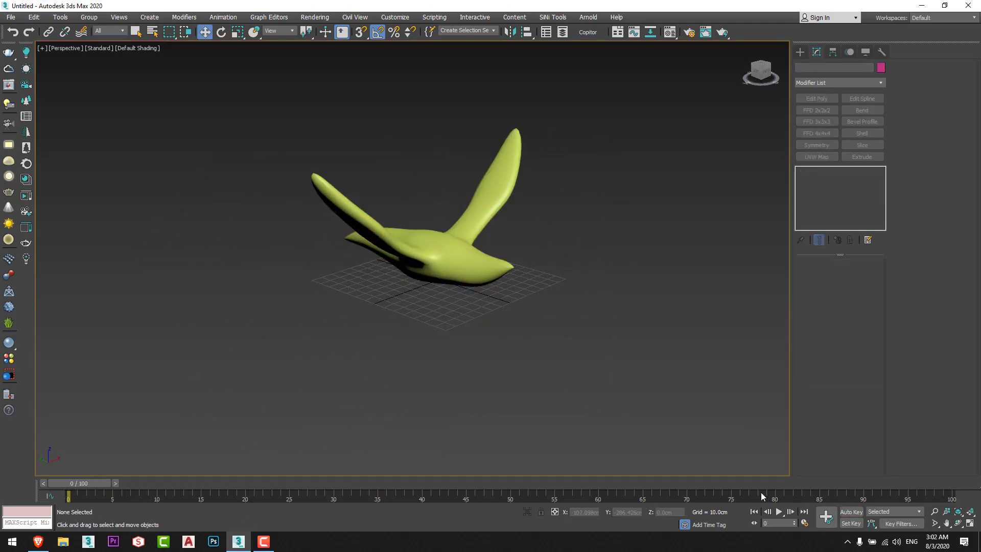
Play the wing-flapping animation to check it, stop playback and return to frame 0
click(780, 513)
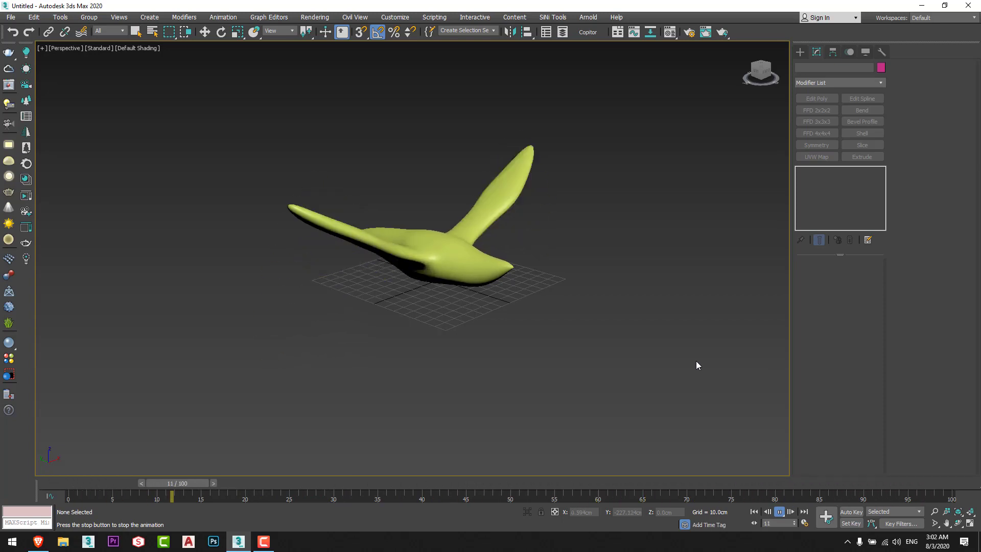
click(780, 511)
drag(580, 483, 69, 474)
scroll(532, 331, down, 3)
alt+middle_drag(532, 331, 235, 338)
middle_drag(549, 352, 584, 382)
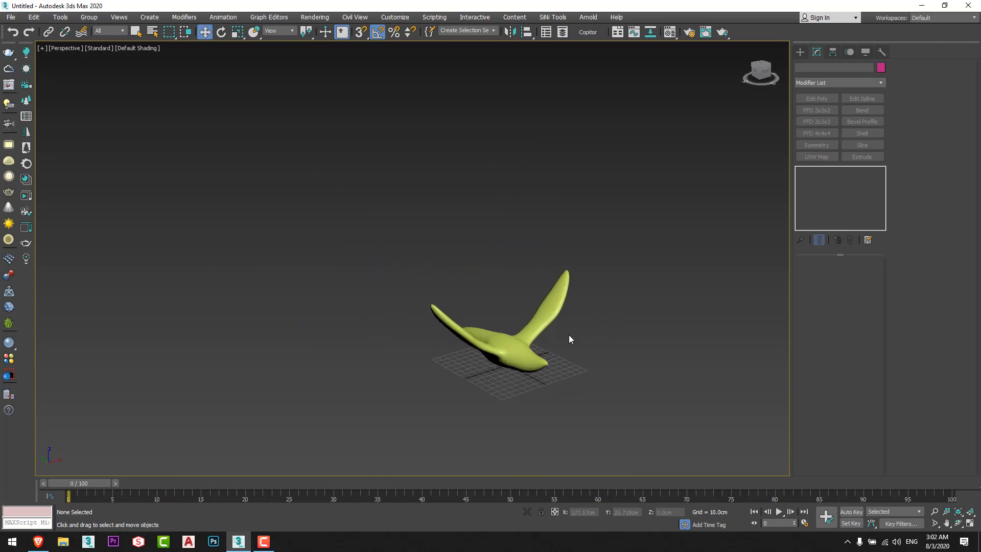
scroll(585, 331, down, 3)
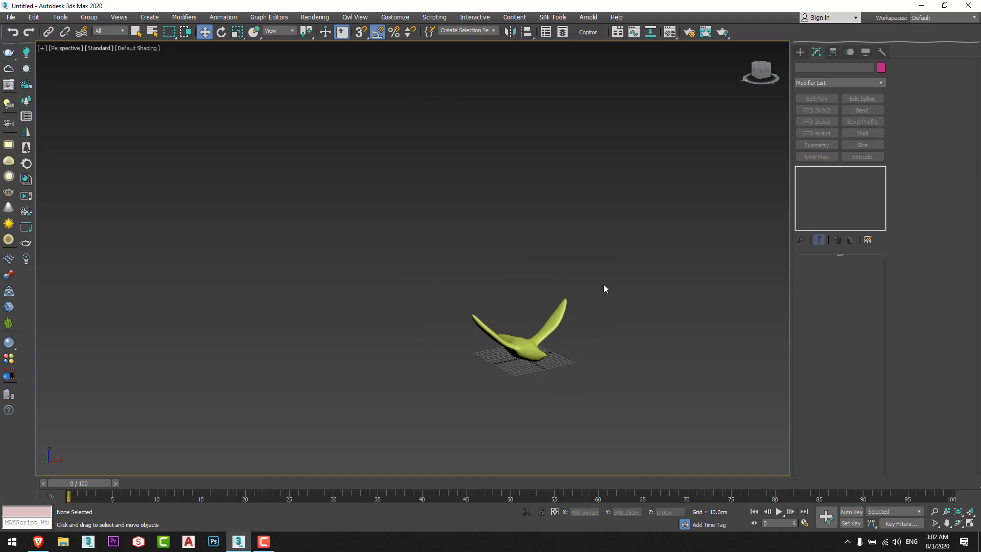
Create a PF Source particle emitter in the Front view, framing the bird with an icon about 397 cm long and 574 cm wide
middle_drag(592, 315, 541, 308)
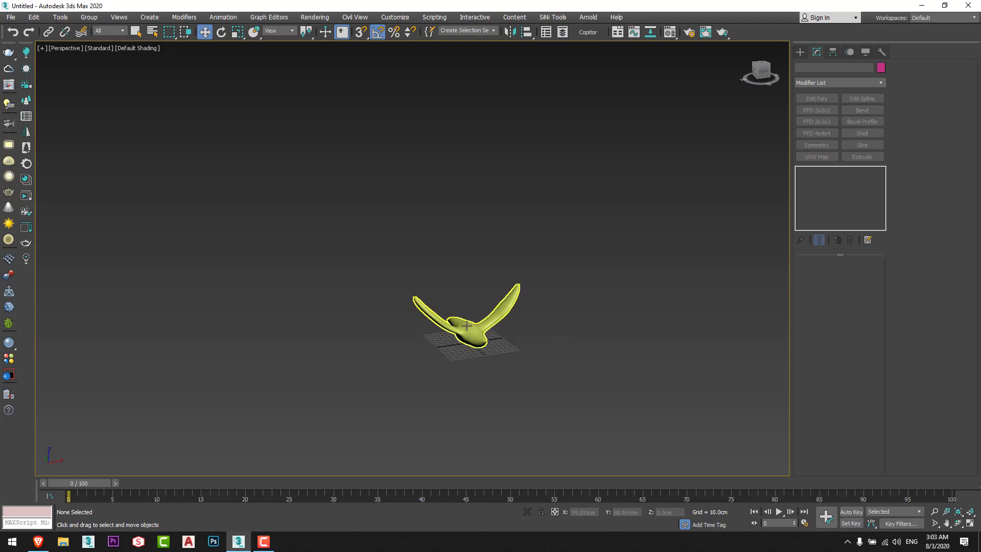
click(486, 327)
click(801, 51)
click(828, 80)
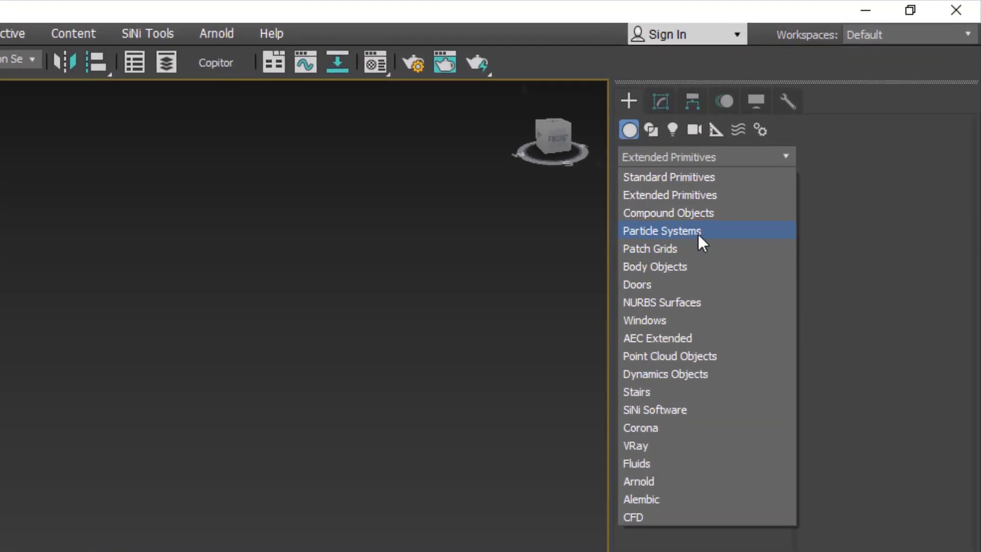
click(666, 230)
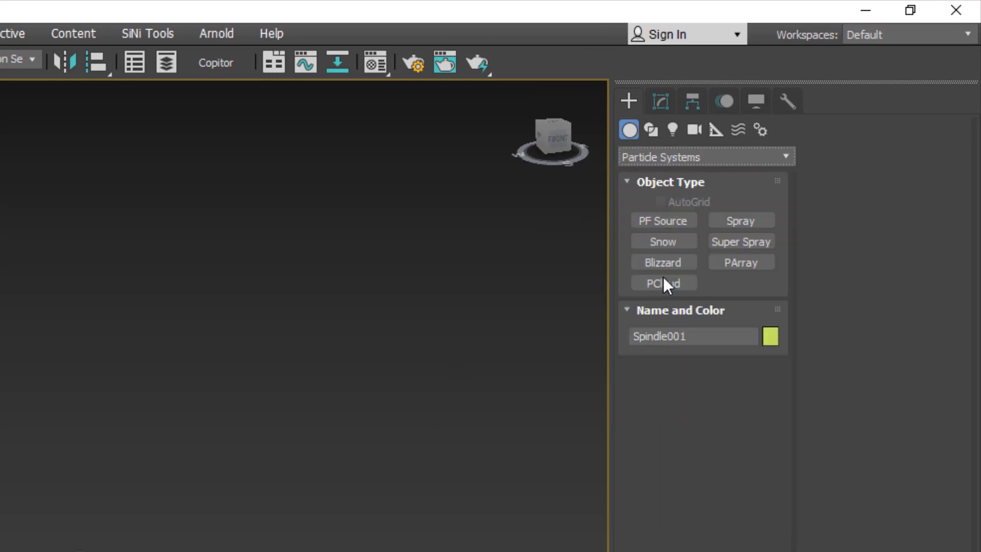
click(661, 221)
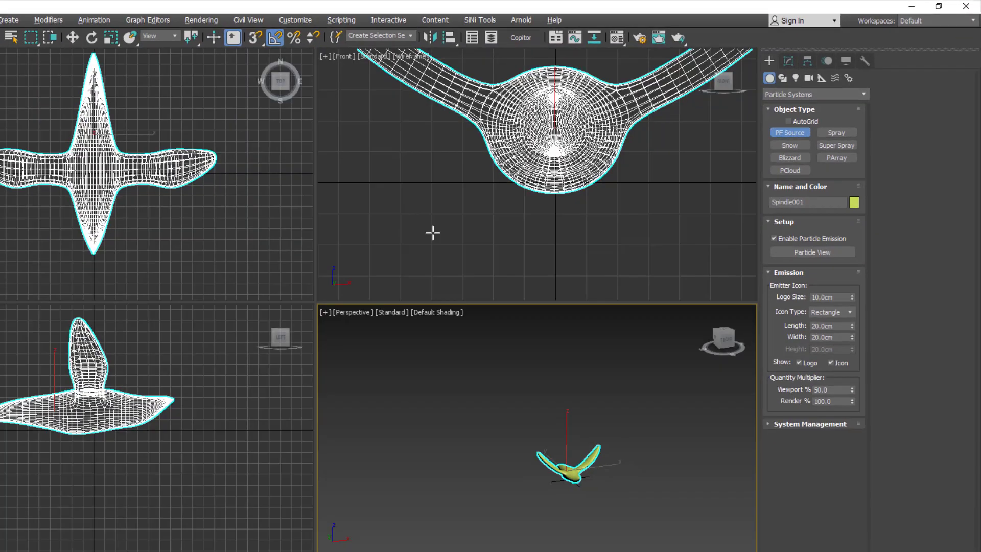
key(alt+w)
scroll(540, 205, down, 3)
middle_drag(540, 205, 485, 255)
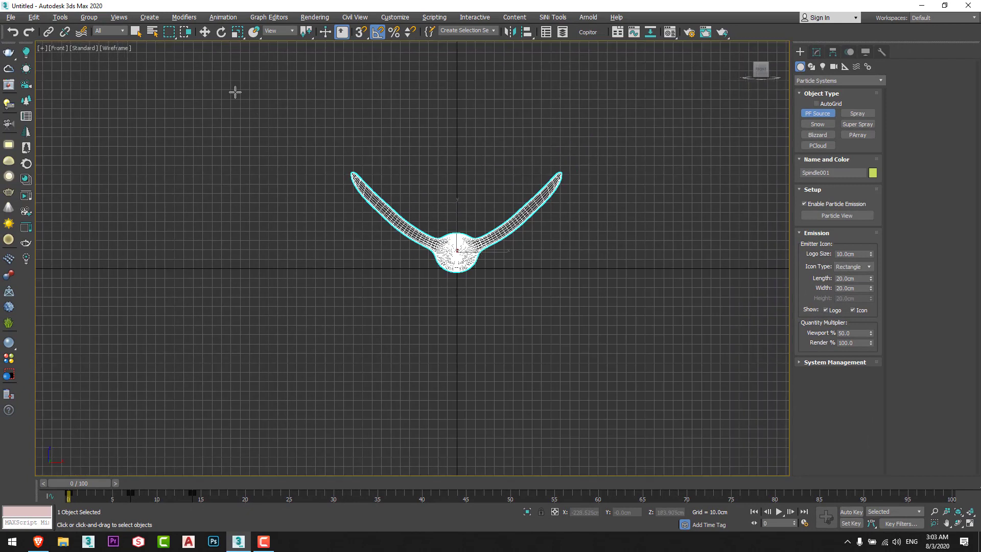
drag(186, 64, 727, 437)
key(w)
middle_drag(318, 330, 295, 345)
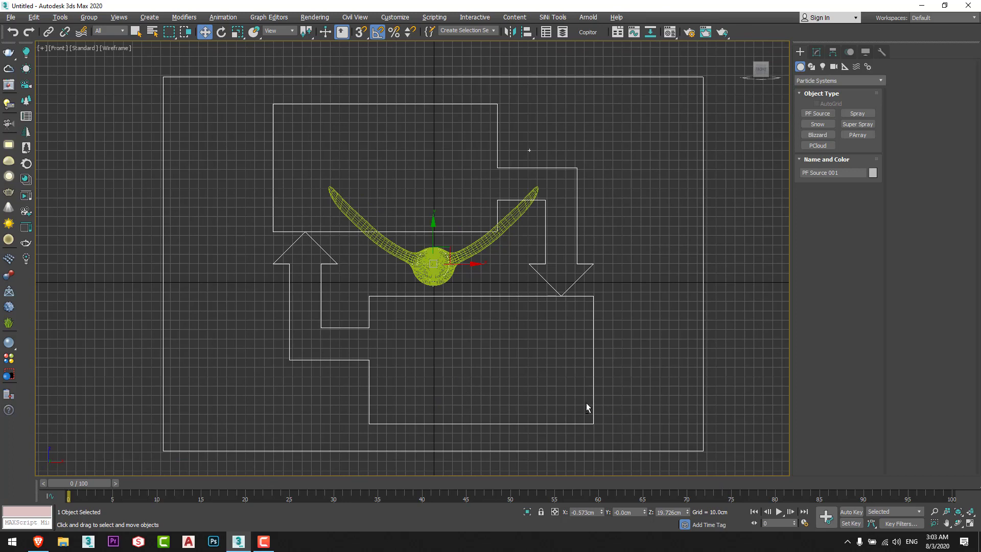
Return to the Perspective view, open Particle View for the PF Source and show the Birth operator's parameters
key(alt+w)
alt+middle_drag(438, 367, 577, 326)
click(817, 52)
click(840, 290)
middle_drag(149, 259, 143, 295)
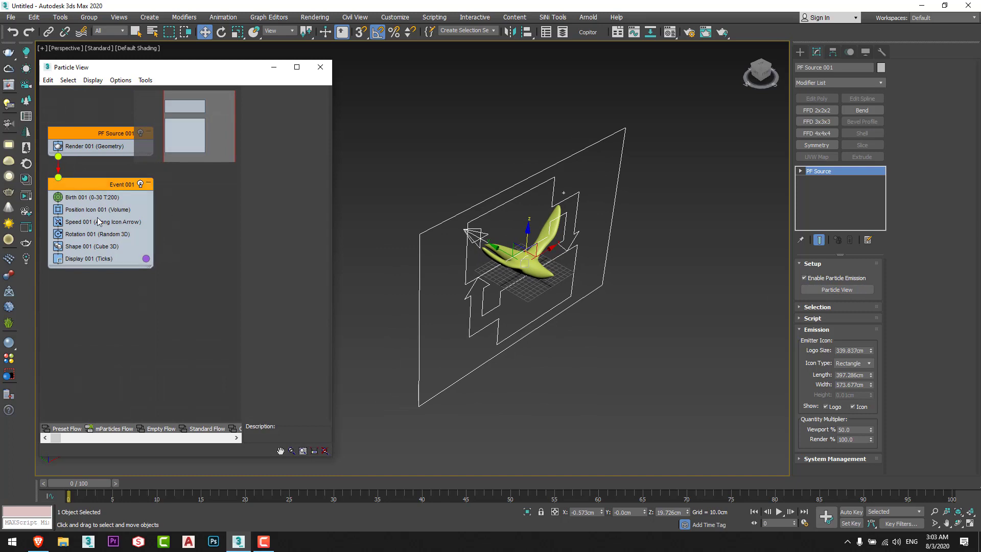
click(86, 199)
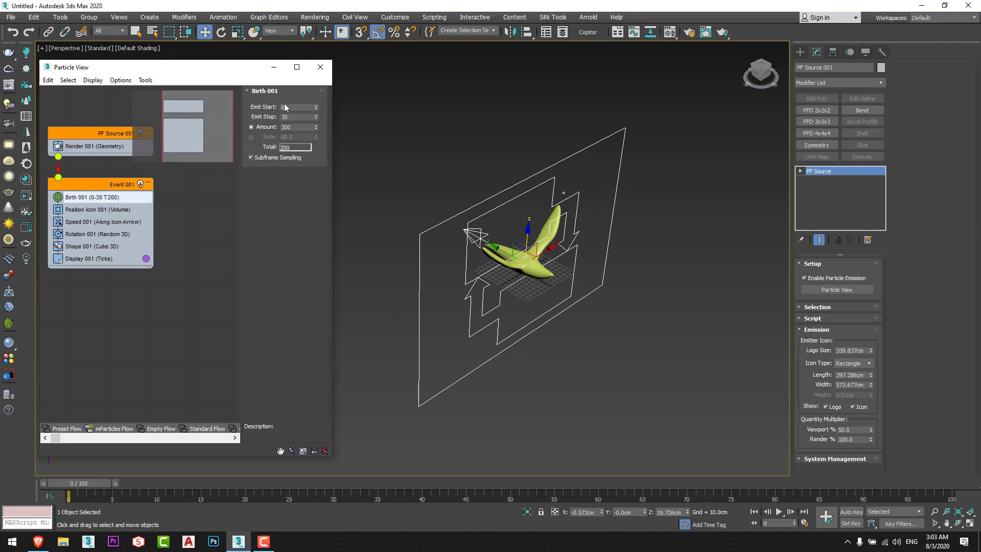
Set the Birth operator's Emit Start to -146 and check the spread of particles
middle_drag(384, 174, 429, 181)
scroll(627, 204, up, 6)
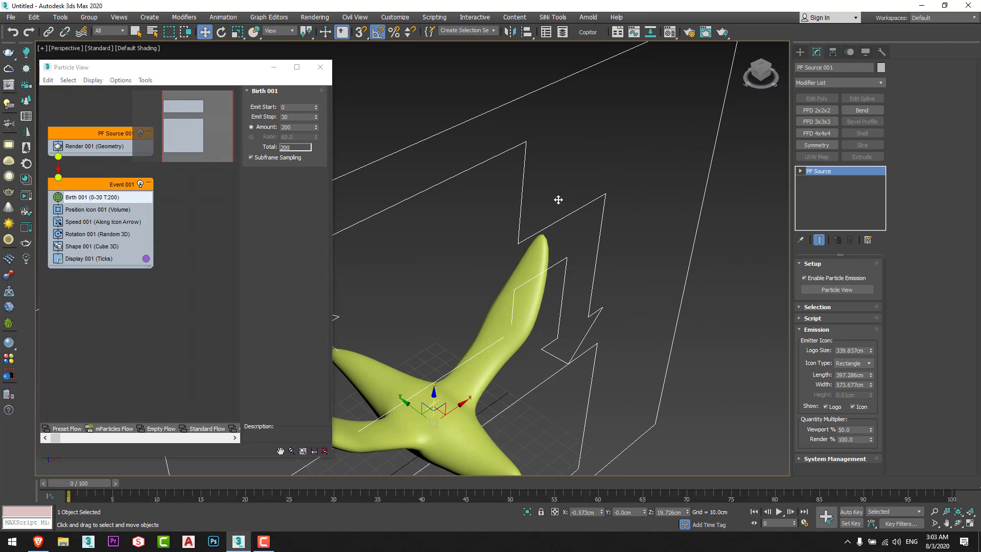
scroll(568, 202, down, 6)
scroll(659, 248, down, 4)
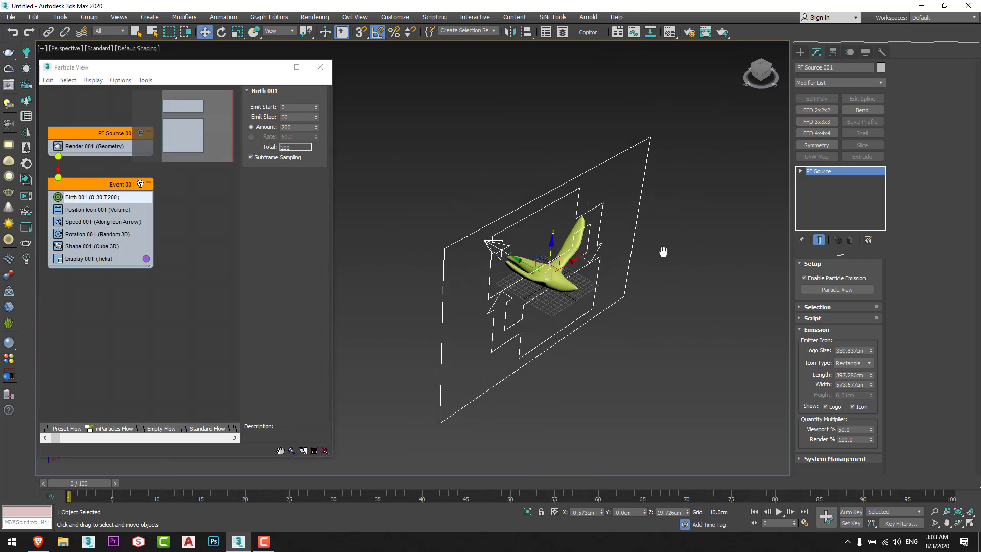
drag(315, 107, 327, 185)
middle_drag(528, 207, 571, 225)
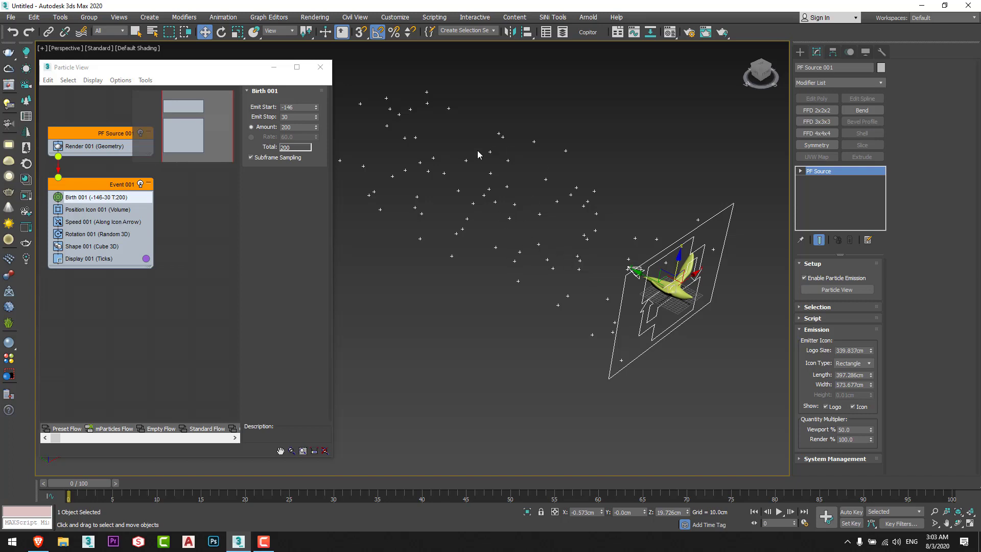
middle_drag(351, 158, 366, 163)
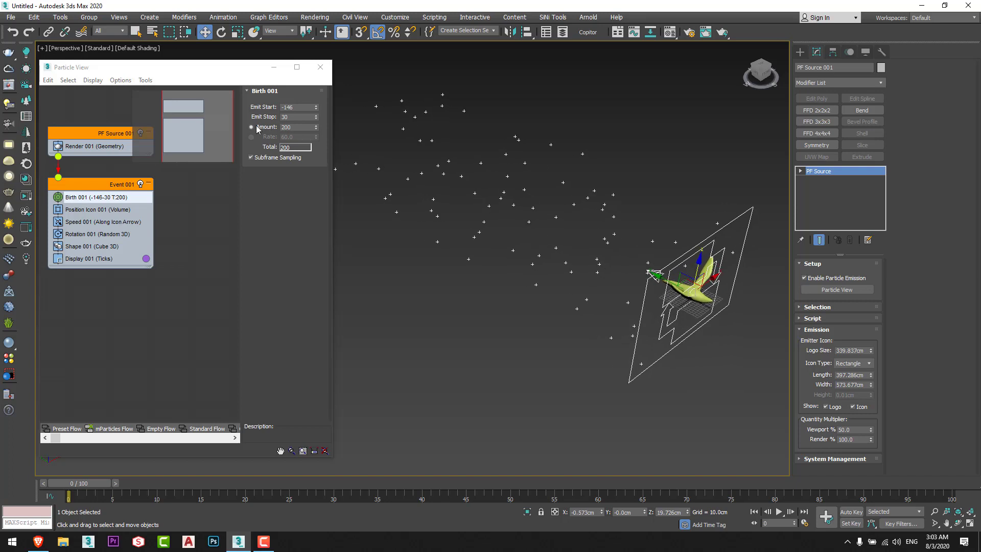
Set the Birth operator's particle Amount to 100
click(295, 128)
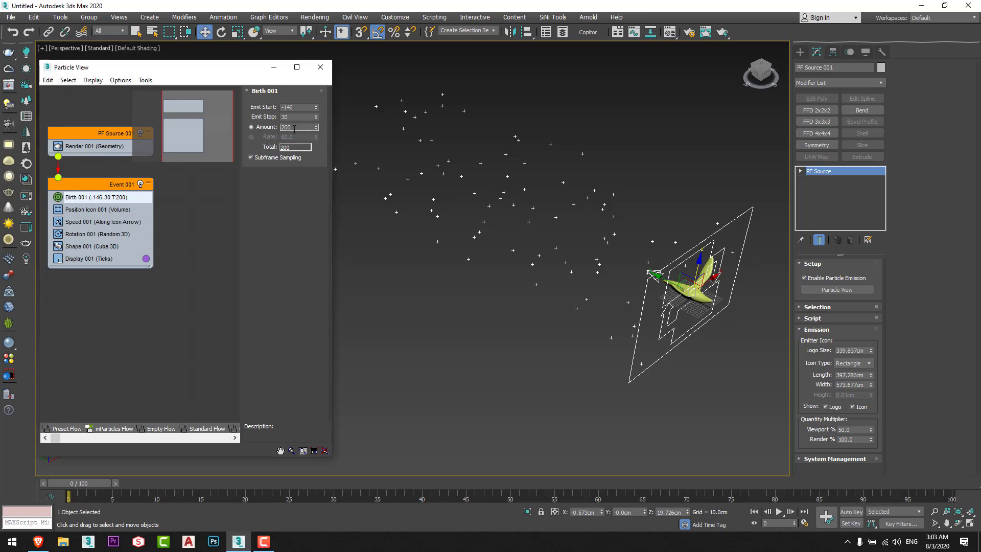
text(100)
middle_drag(552, 238, 596, 257)
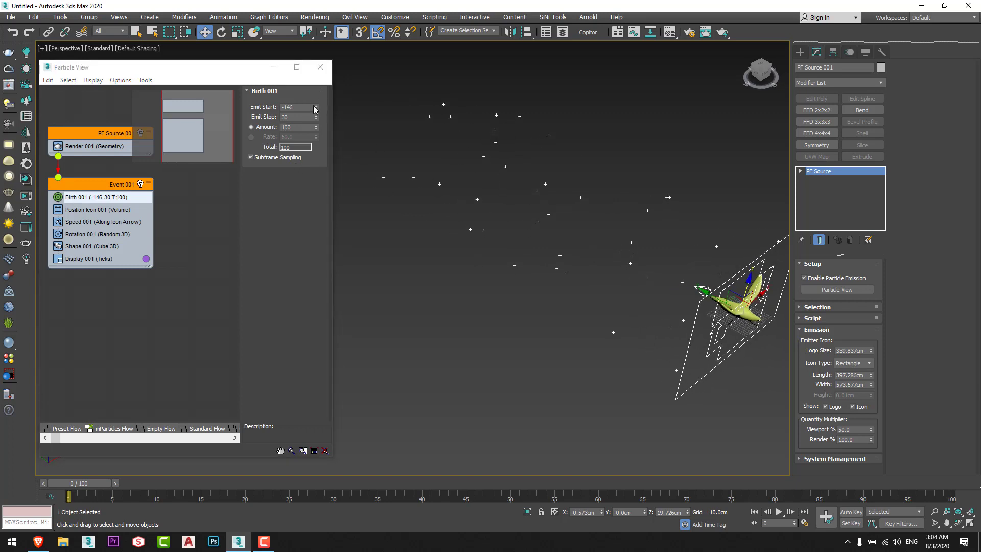
Try a Birth Emit Start of -200, and settle on -150
drag(315, 108, 316, 113)
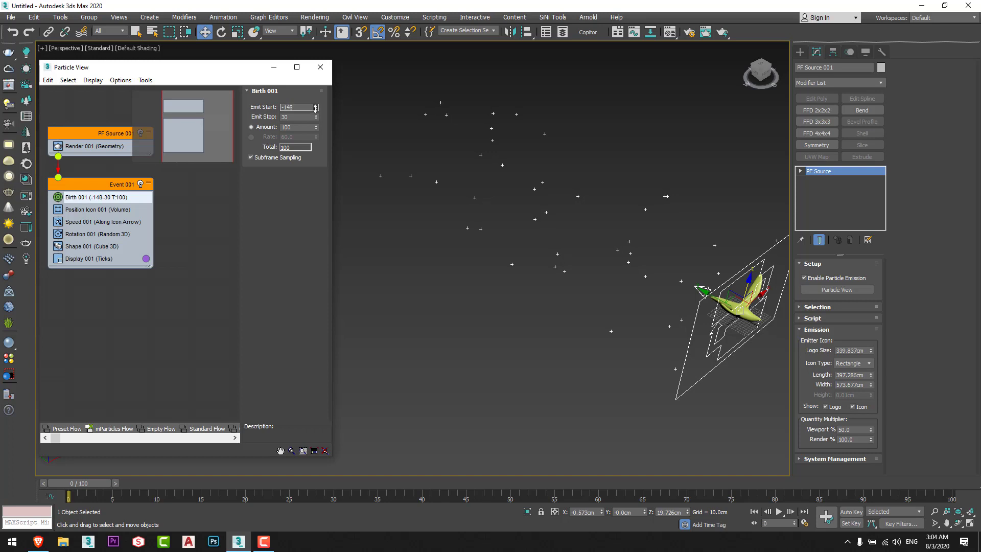
drag(314, 117, 314, 137)
middle_drag(647, 261, 676, 280)
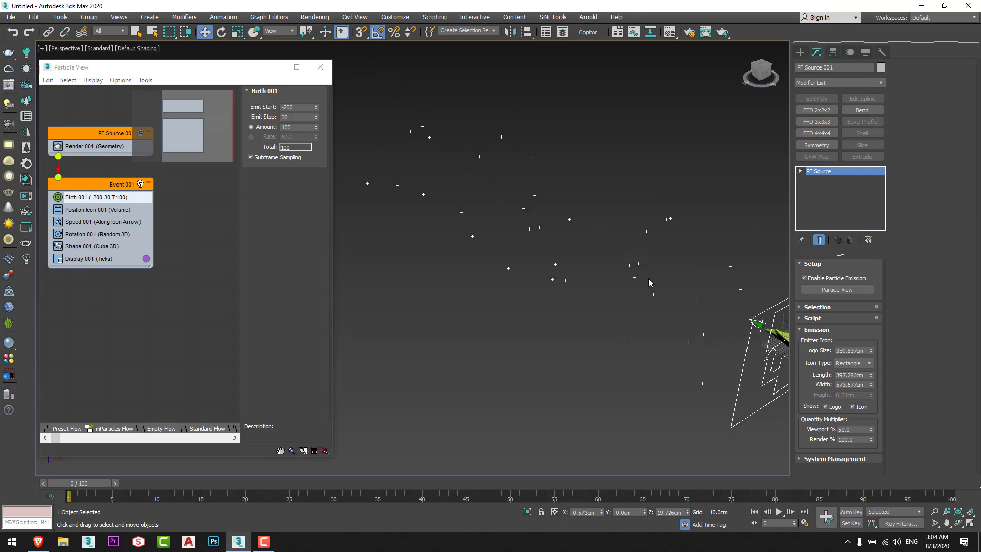
scroll(648, 278, down, 3)
click(298, 109)
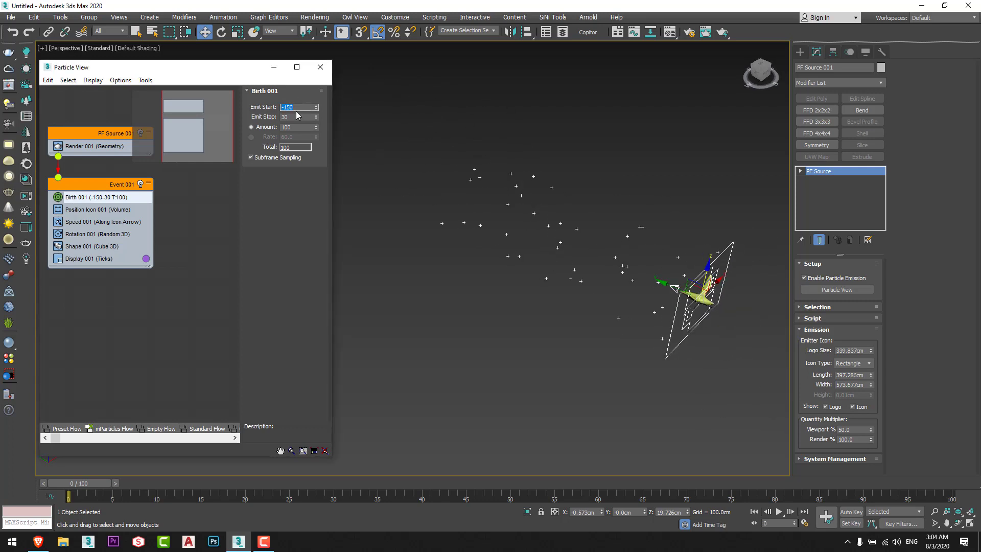
Set the Birth operator's Emit Stop to 115
drag(316, 118, 313, 75)
scroll(649, 283, up, 3)
scroll(615, 261, up, 2)
mouse_move(585, 256)
middle_down()
mouse_move(600, 282)
mouse_move(590, 262)
middle_up()
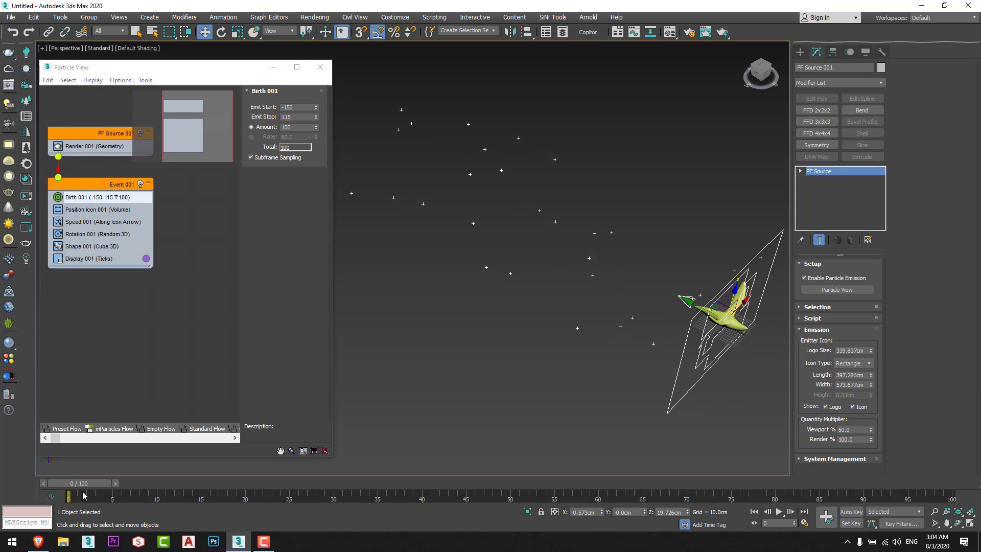
Advance to frame 1, and examine the emitted particles and the Position Icon, Speed and Rotation operators' settings
mouse_move(78, 488)
mouse_down()
mouse_move(791, 486)
mouse_move(51, 486)
mouse_move(331, 485)
mouse_move(88, 483)
mouse_up()
key(w)
scroll(699, 308, up, 2)
alt+middle_drag(682, 316, 606, 327)
scroll(670, 315, down, 4)
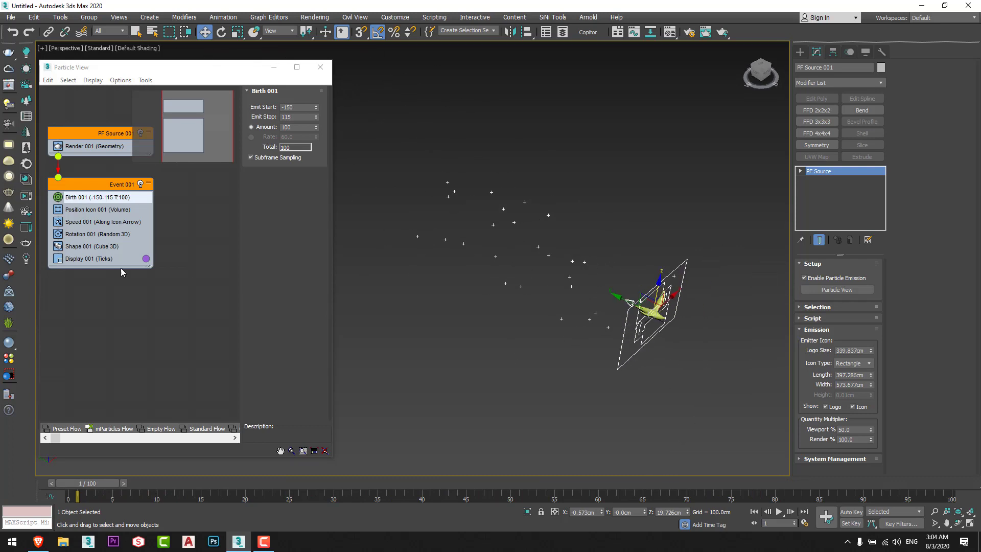
click(102, 210)
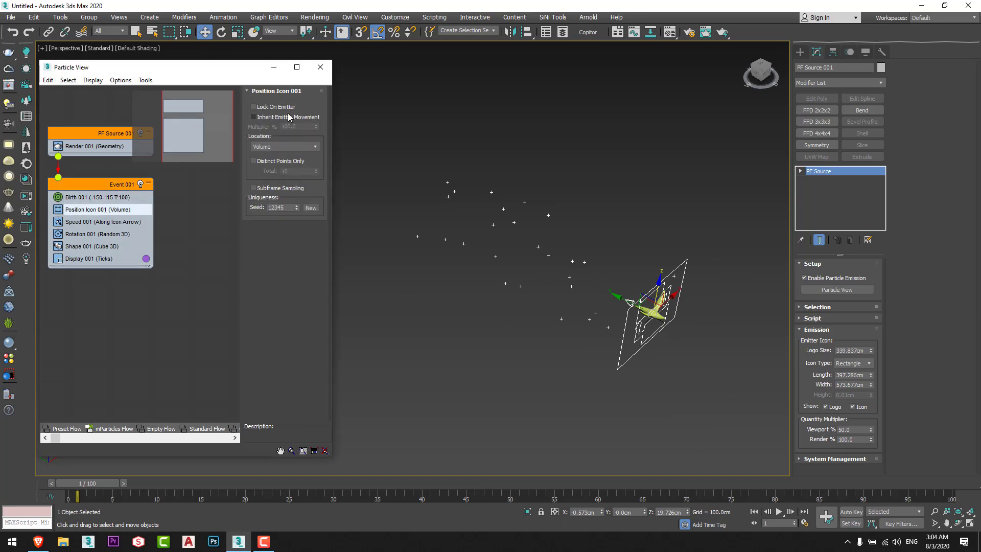
click(101, 223)
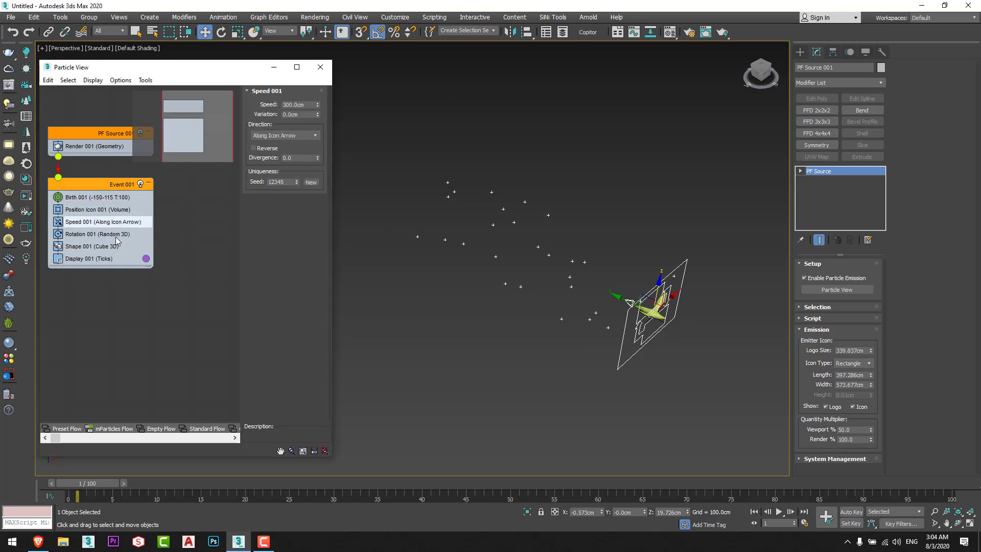
click(102, 235)
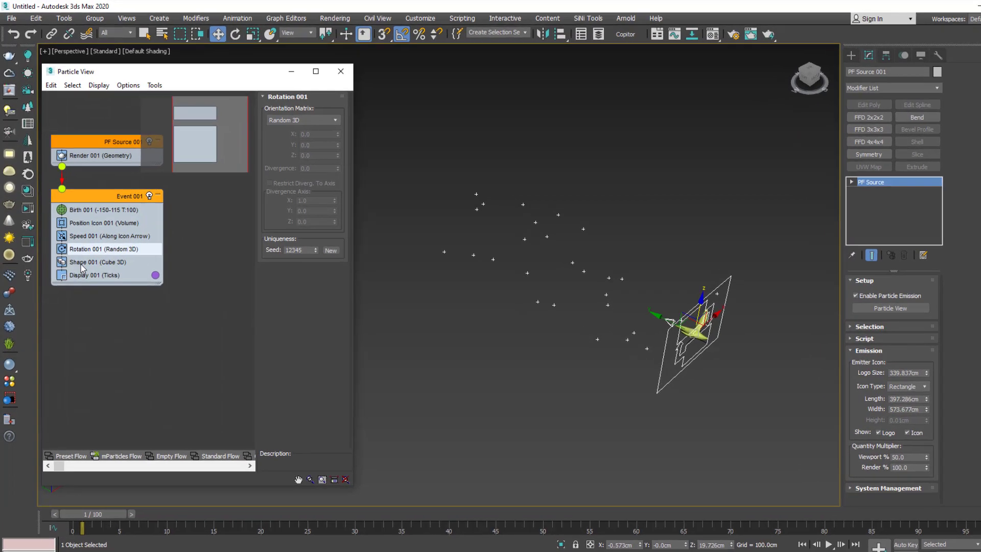
Delete the Shape operator from Event 001 and insert a Shape Instance operator before the Display operator
click(84, 249)
right_click(84, 248)
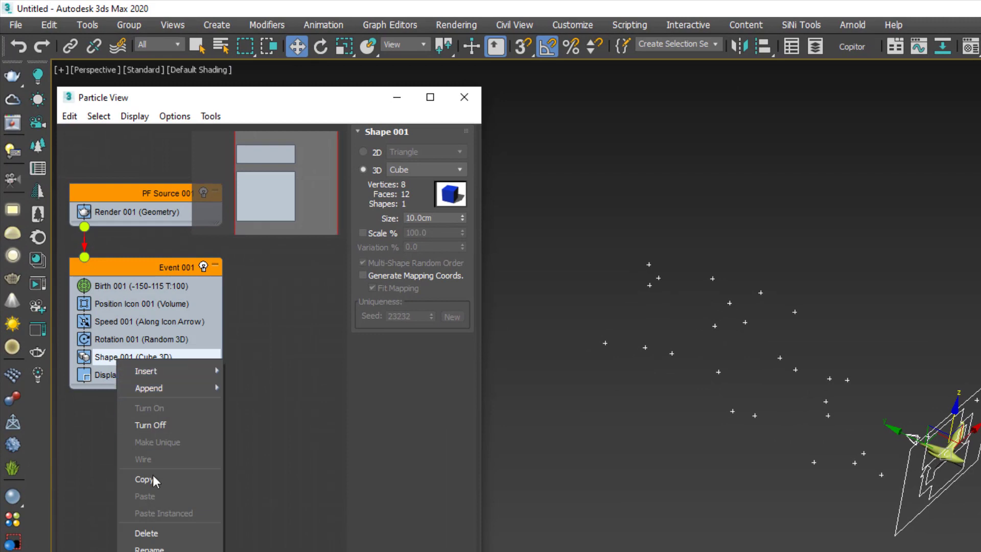
click(147, 533)
right_click(124, 357)
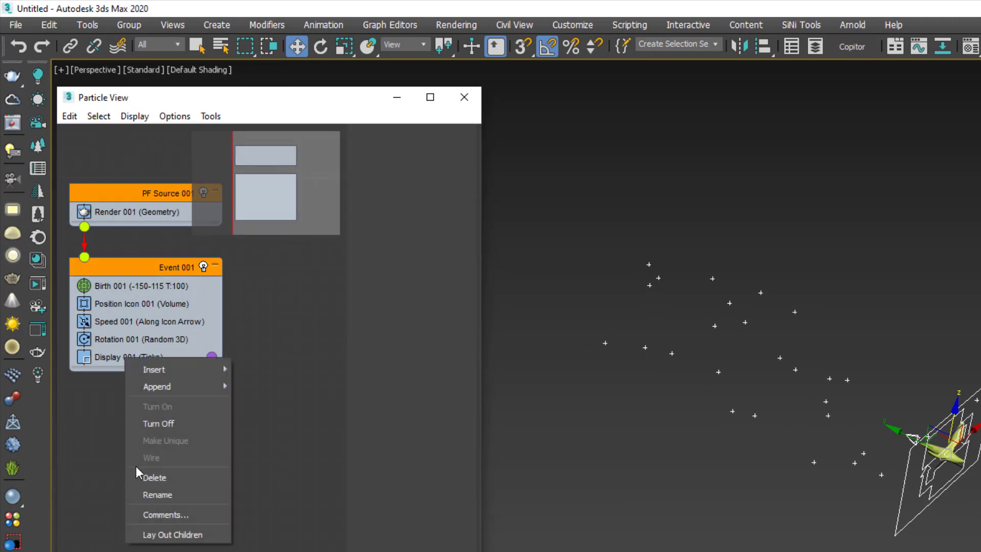
mouse_move(171, 370)
mouse_move(260, 371)
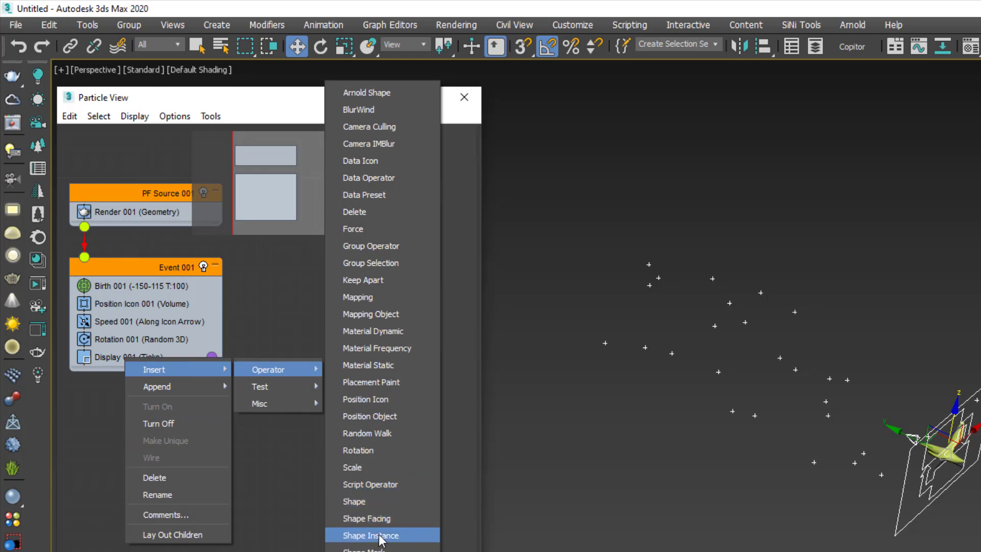
click(414, 536)
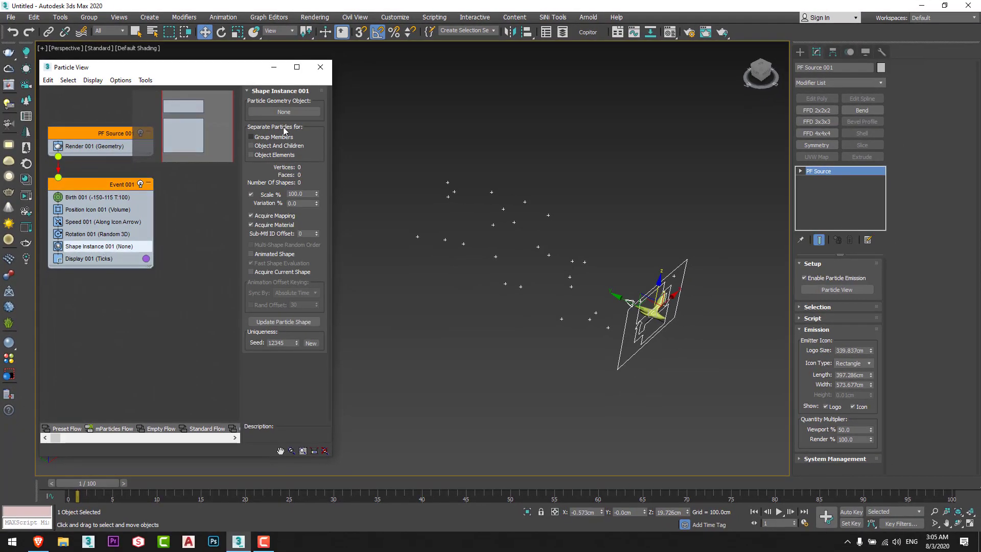
Assign the bird, Spindle001, as the Shape Instance operator's particle geometry object
click(285, 112)
scroll(682, 322, up, 3)
click(608, 302)
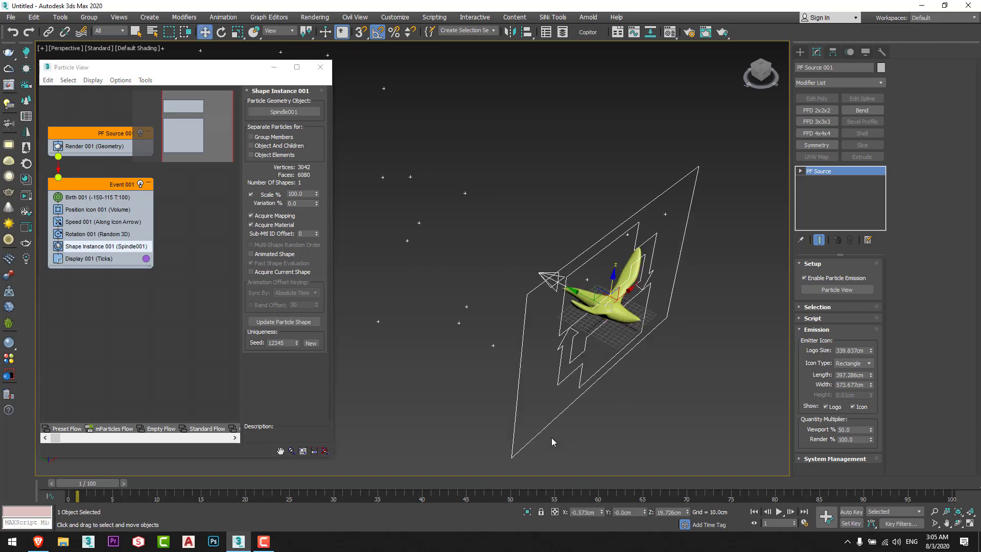
scroll(556, 309, down, 2)
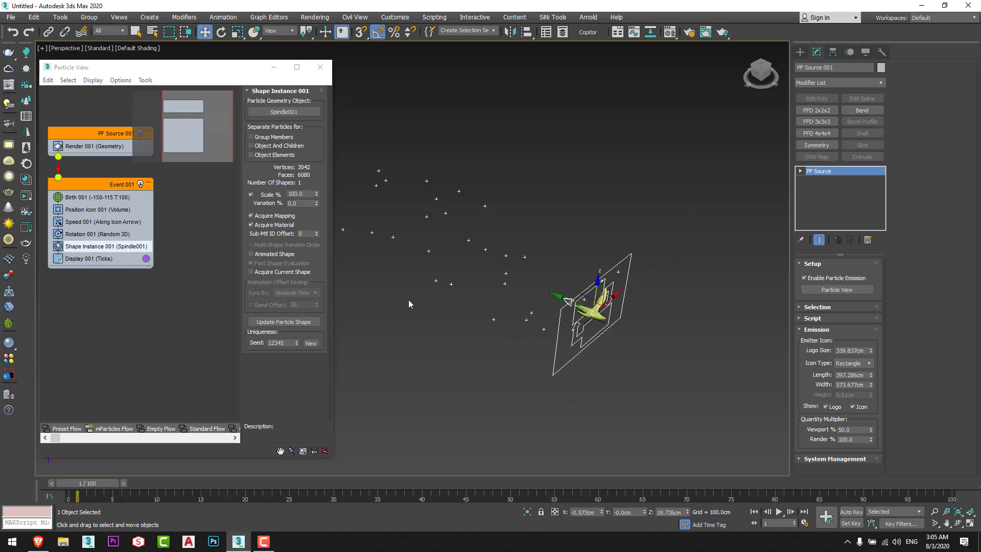
Set the Display operator's type to Geometry and inspect how the bird particles are oriented
middle_drag(391, 306, 515, 322)
click(92, 258)
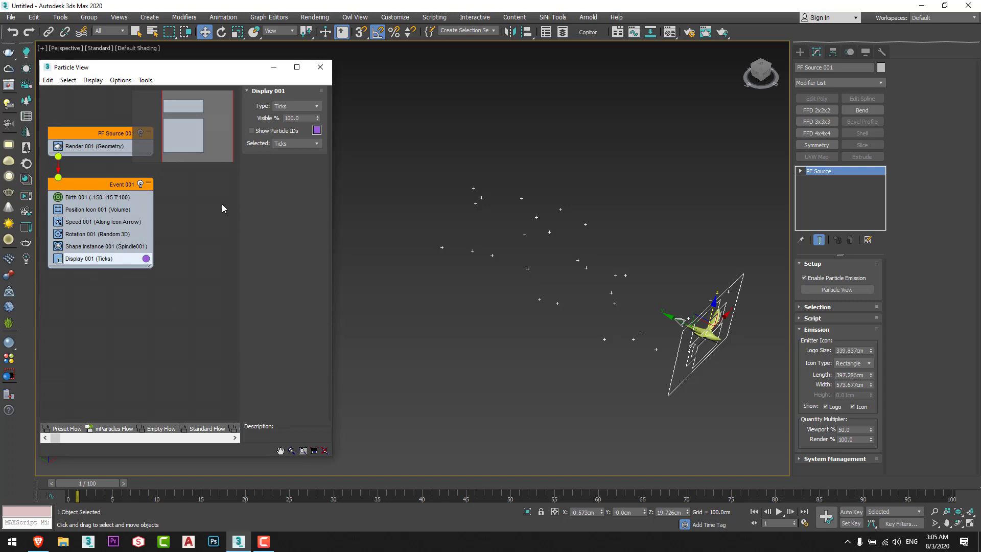
click(304, 107)
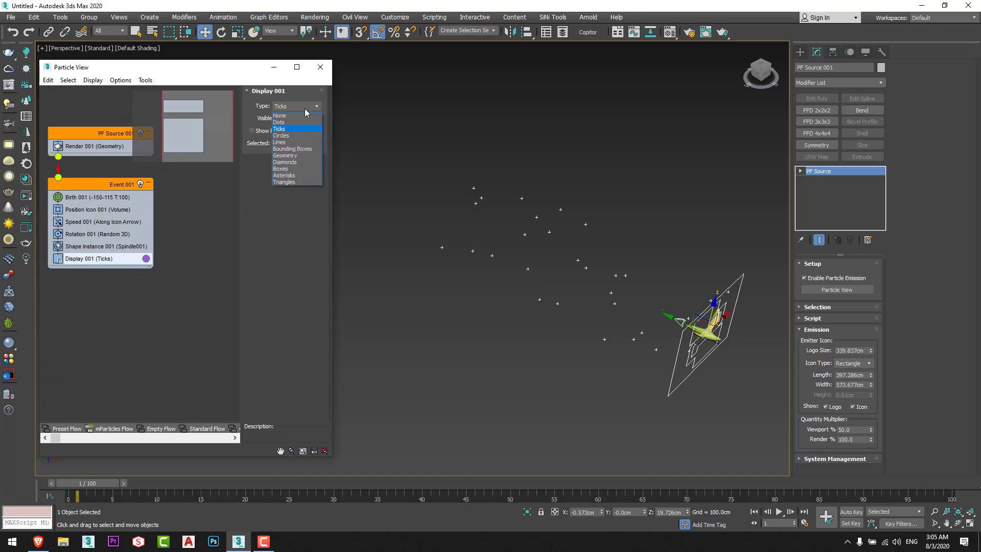
click(284, 155)
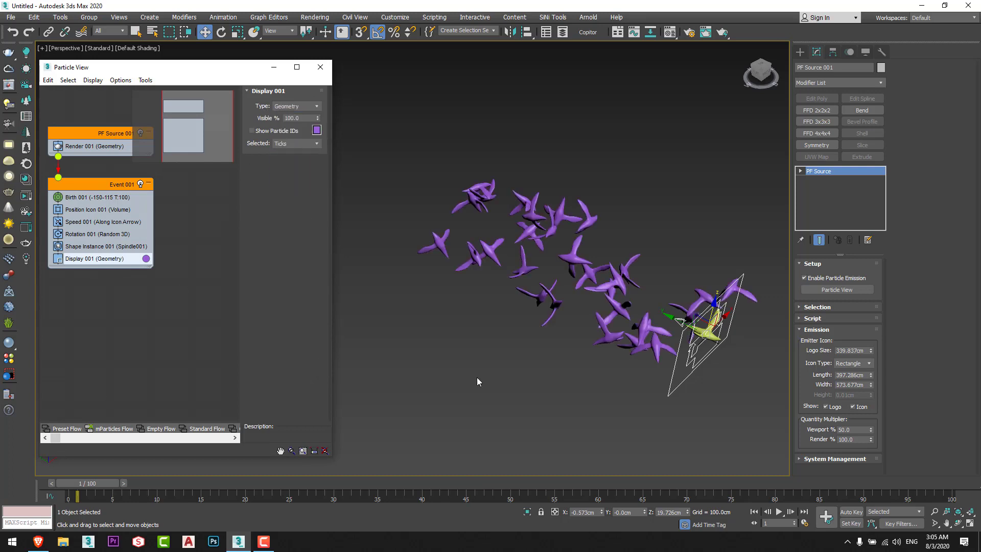
scroll(605, 325, up, 5)
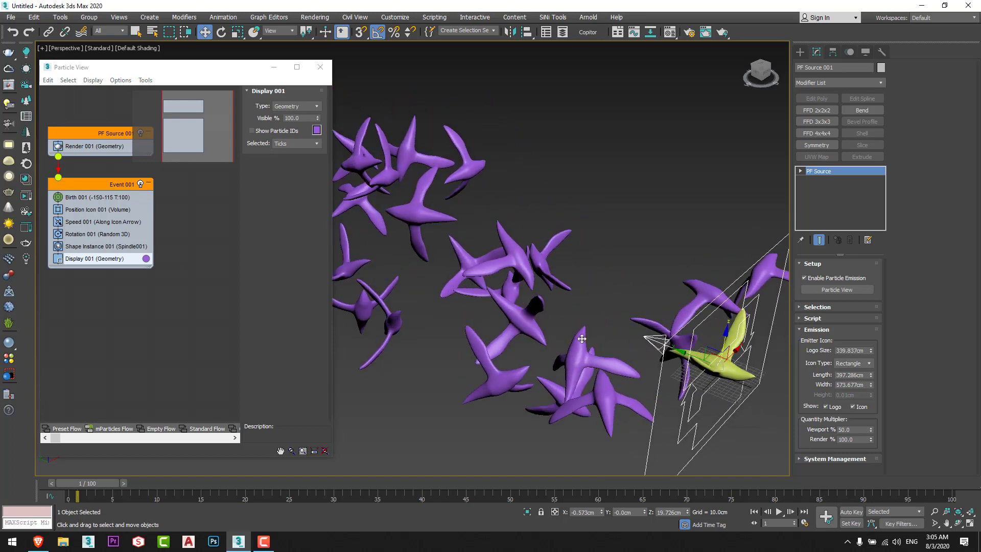
scroll(593, 313, up, 4)
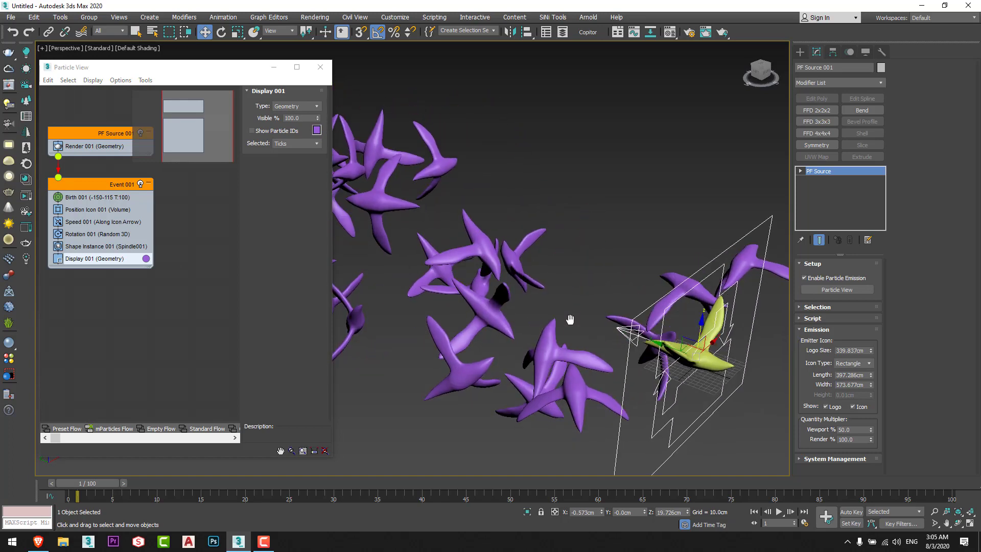
alt+middle_drag(693, 373, 696, 383)
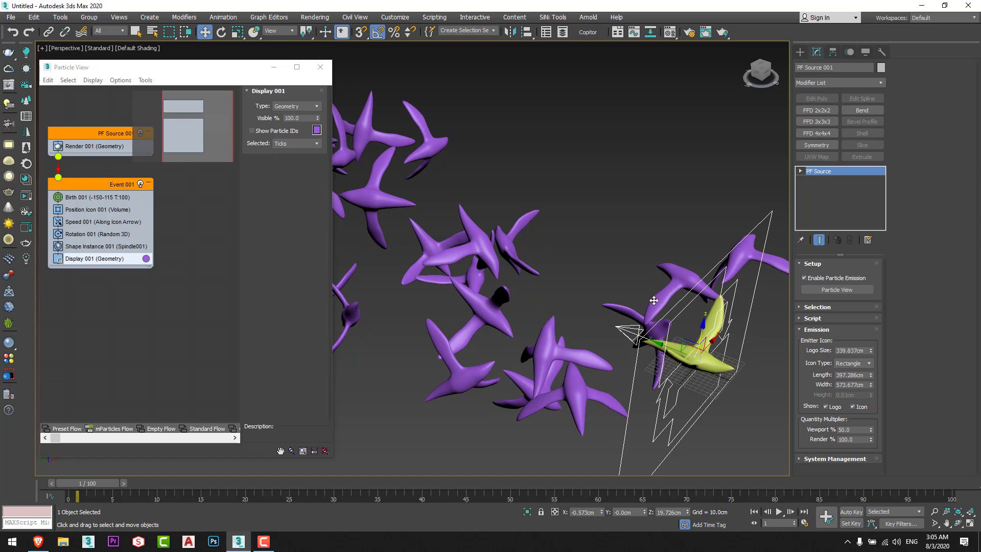
Set the Rotation operator's orientation matrix to World Space
scroll(650, 303, down, 2)
click(100, 235)
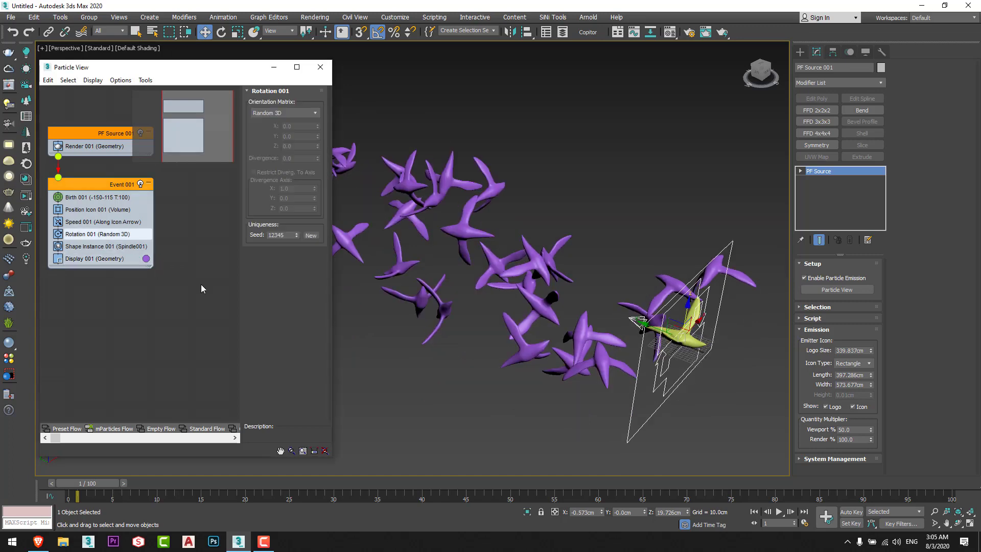
scroll(503, 229, down, 3)
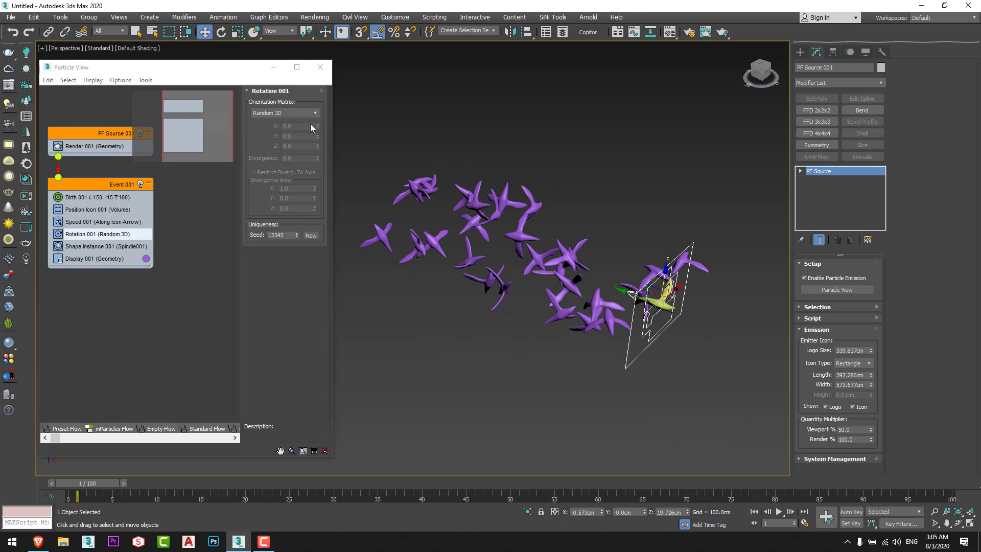
click(295, 113)
click(289, 136)
mouse_move(645, 282)
alt+middle_down()
mouse_move(659, 271)
mouse_move(645, 267)
alt+middle_up()
scroll(616, 262, up, 3)
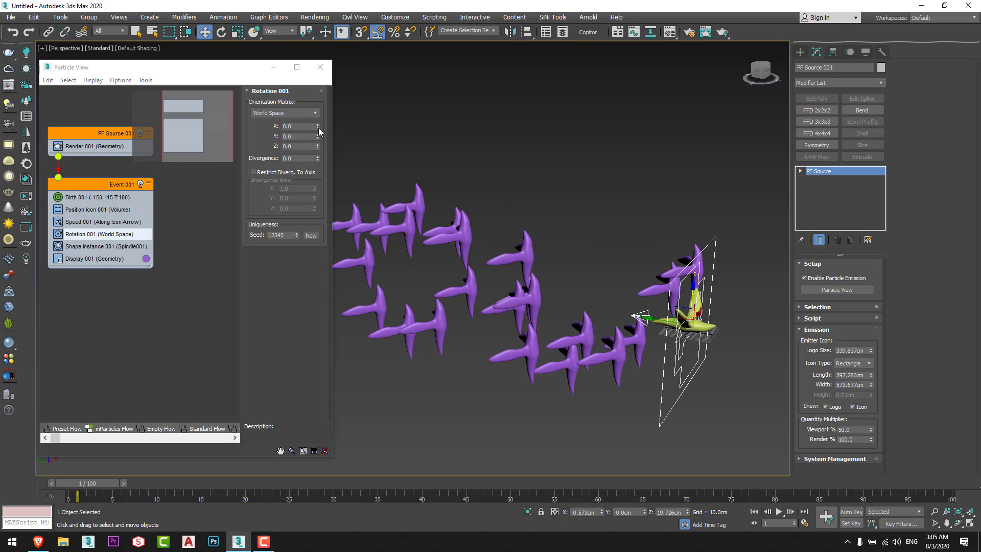
Set the Rotation operator's X angle to 90
drag(317, 128, 312, 45)
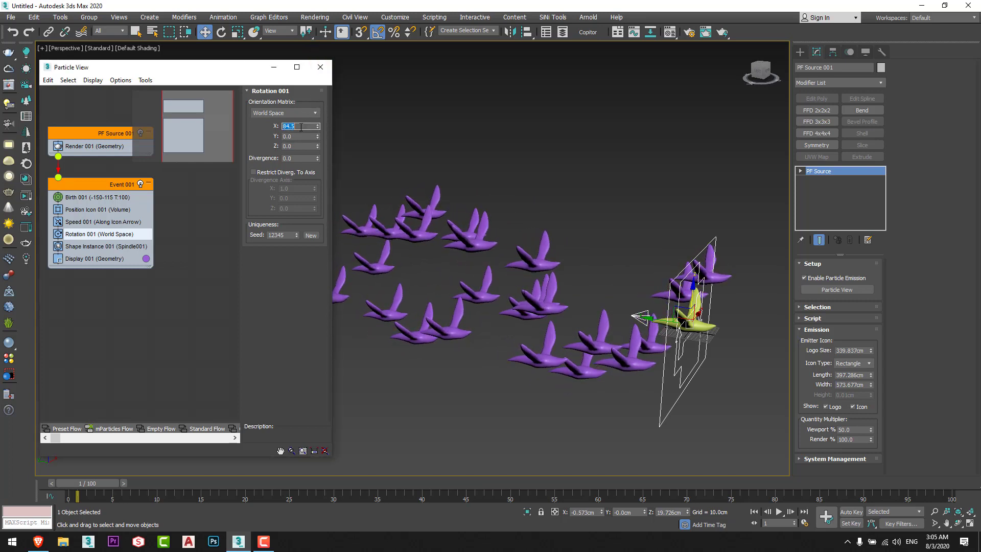
text(90)
key(Return)
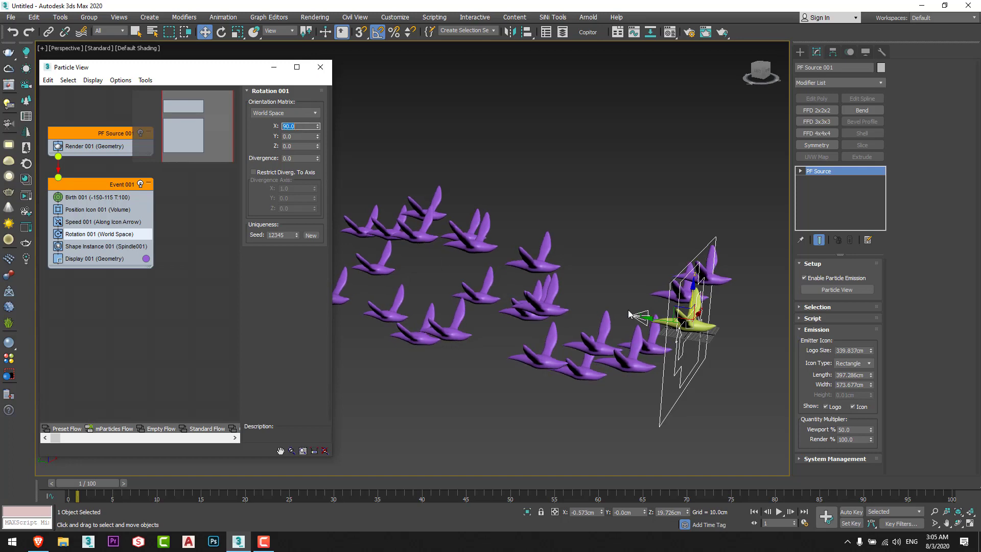
Set the Rotation operator's Z angle to 180 so the birds face the emitter arrow's direction
scroll(623, 310, up, 6)
middle_drag(580, 309, 669, 295)
scroll(579, 268, down, 5)
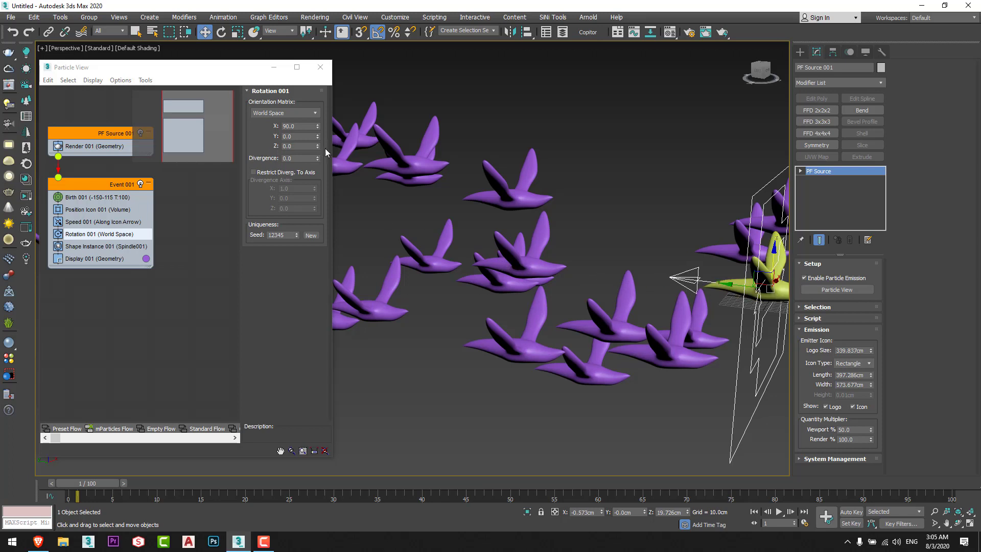
drag(317, 146, 291, 492)
right_click(291, 492)
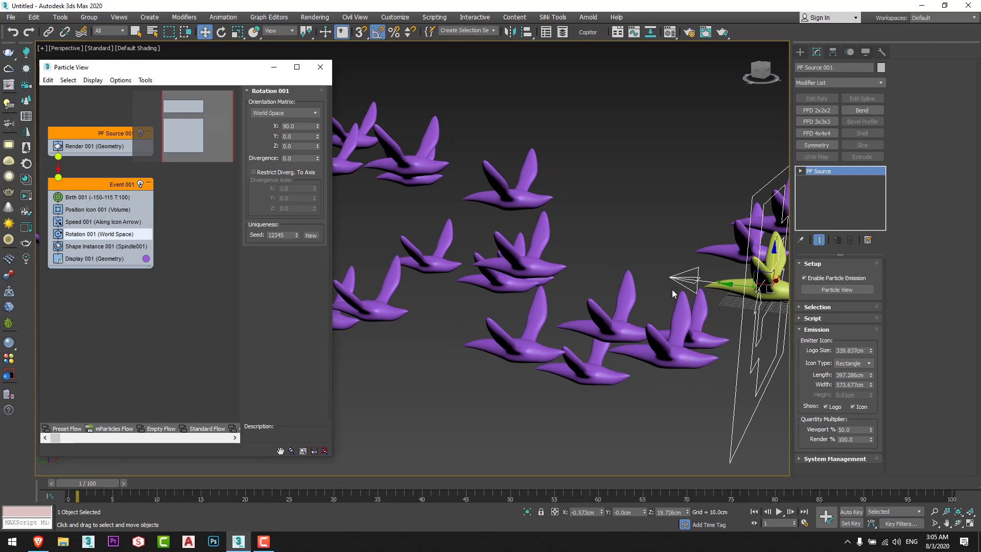
double_click(297, 146)
text(180)
key(Return)
Play the animation to check the flock's flight direction, then return to frame 0
scroll(587, 306, down, 2)
alt+middle_drag(544, 308, 612, 326)
scroll(611, 301, down, 3)
click(780, 512)
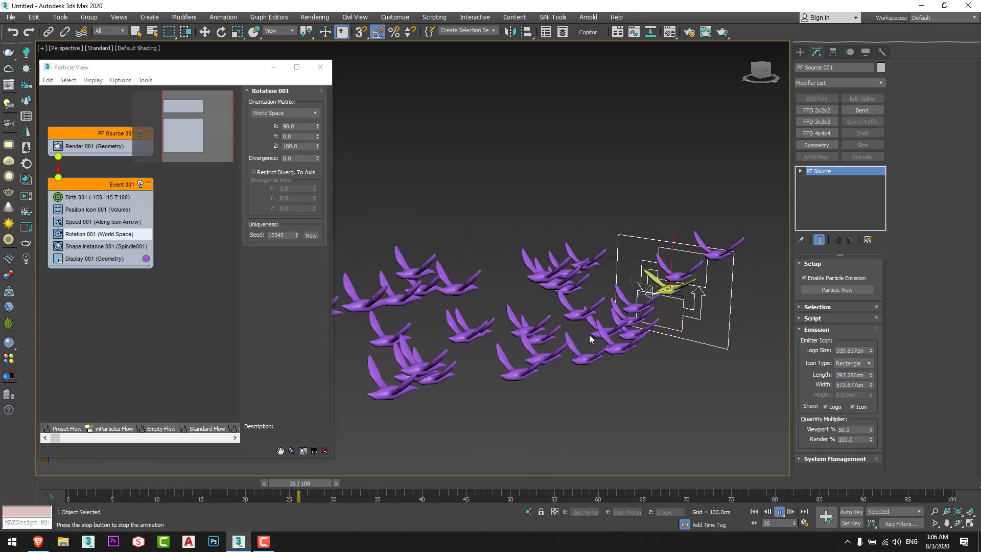
key(w)
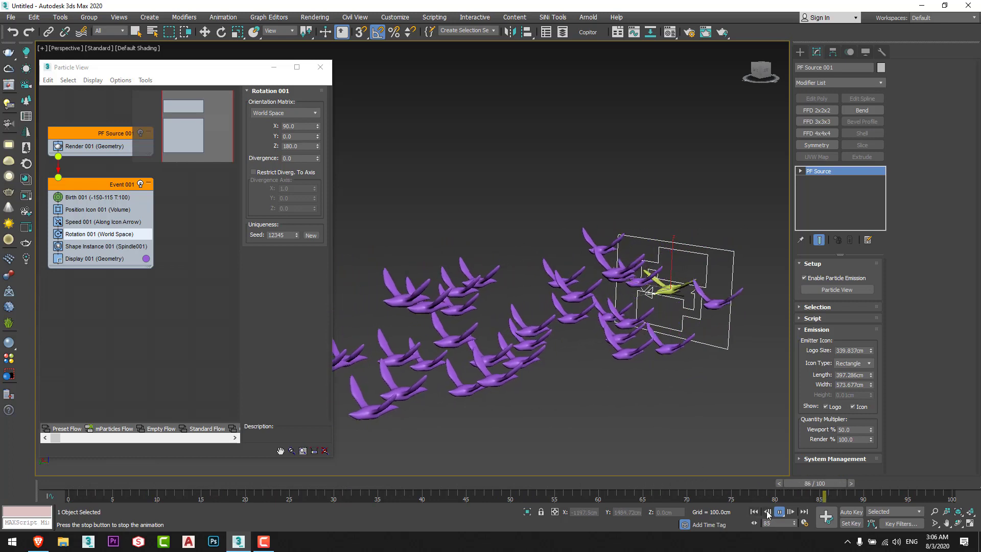
click(780, 512)
drag(901, 483, 24, 488)
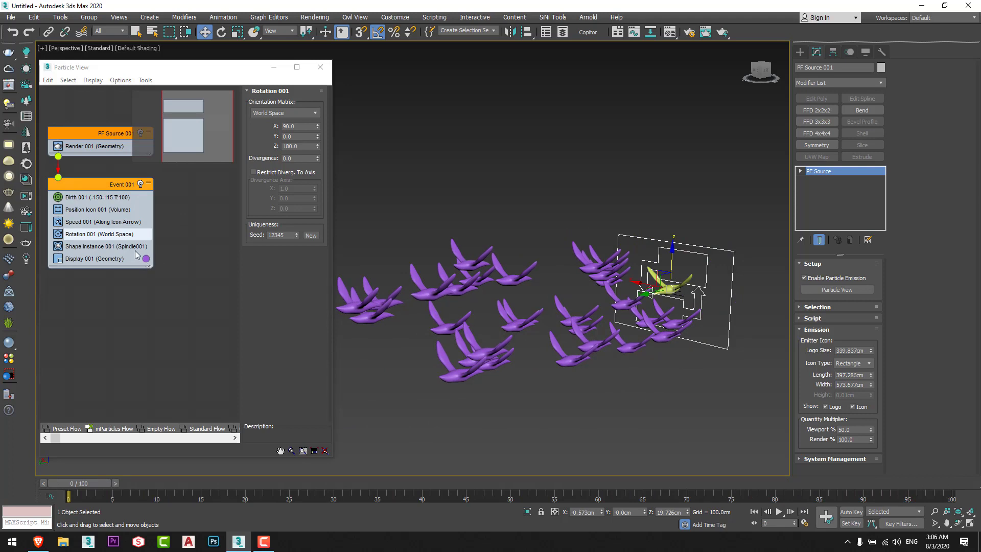
Enable Animated Shape on the Shape Instance operator, then preview the flock's animation and return to frame 0
click(79, 247)
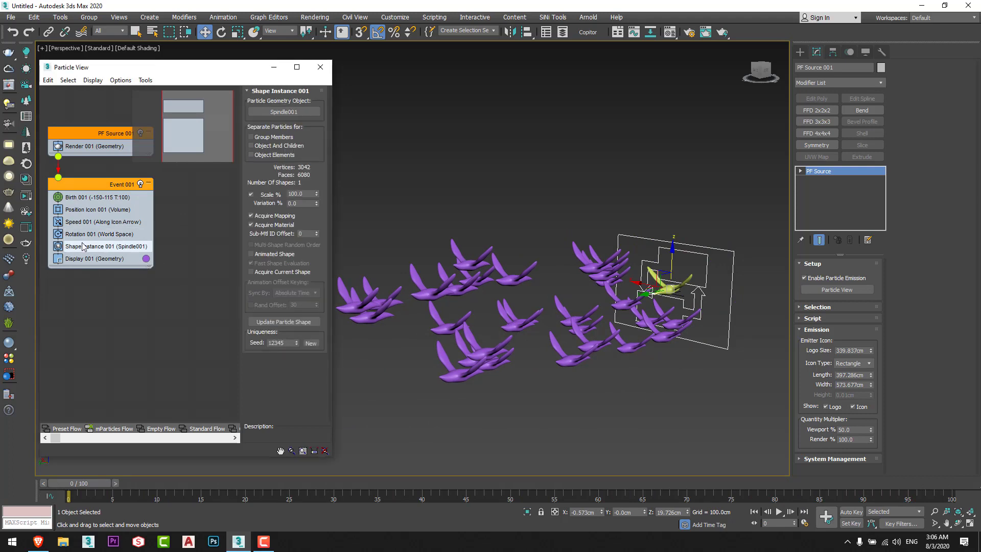
click(251, 254)
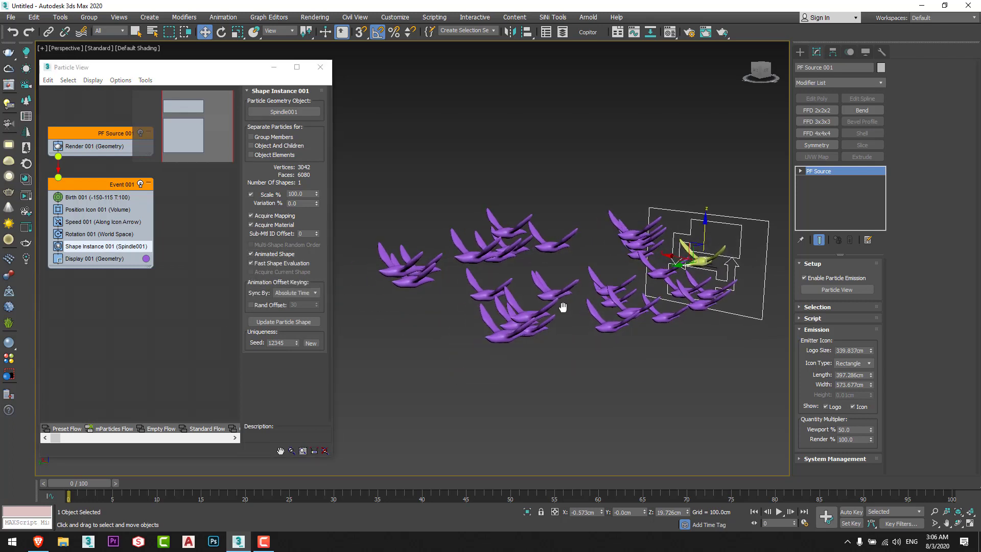
click(780, 512)
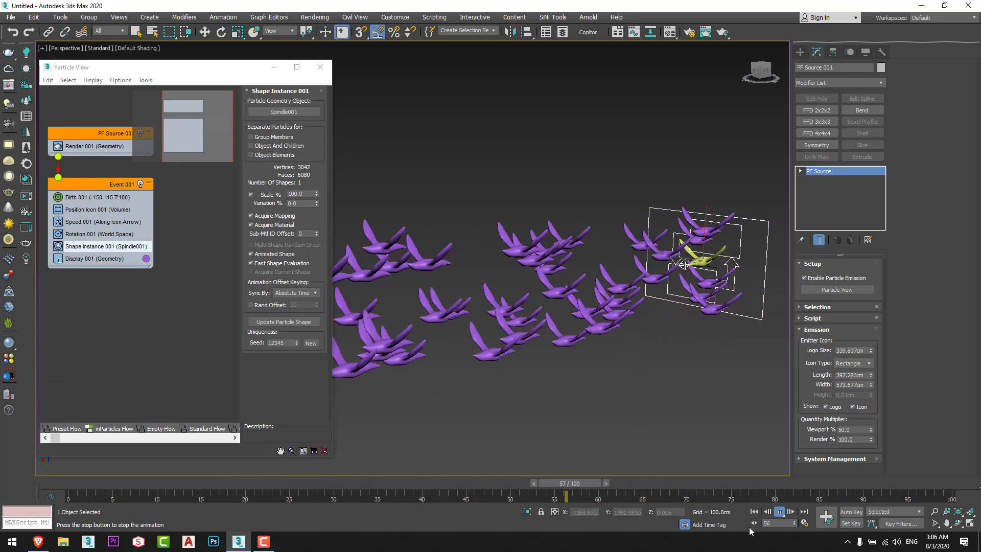
click(759, 483)
drag(759, 484, 82, 484)
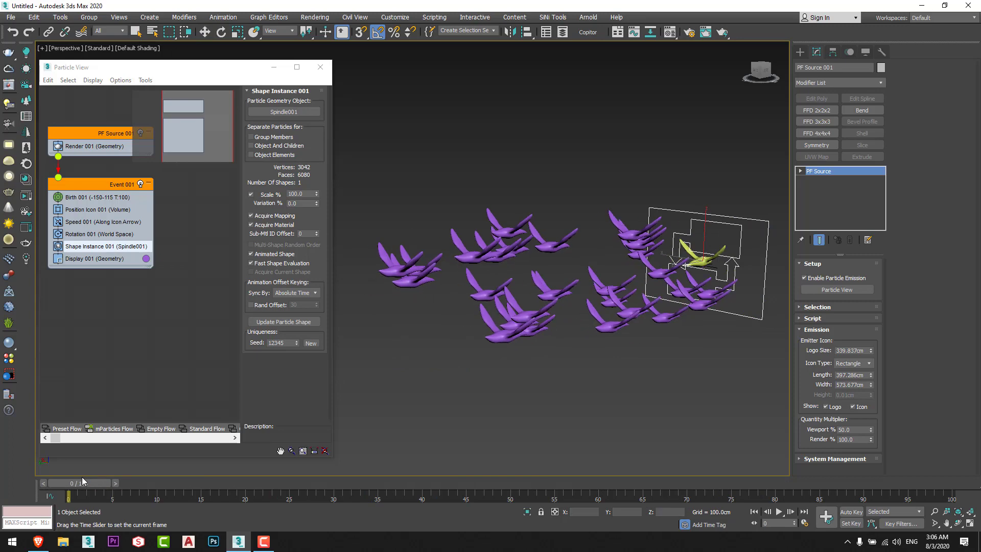
Enable Rand Offset at 30 on the Shape Instance operator, then preview the wing flaps and return to frame 0
click(263, 305)
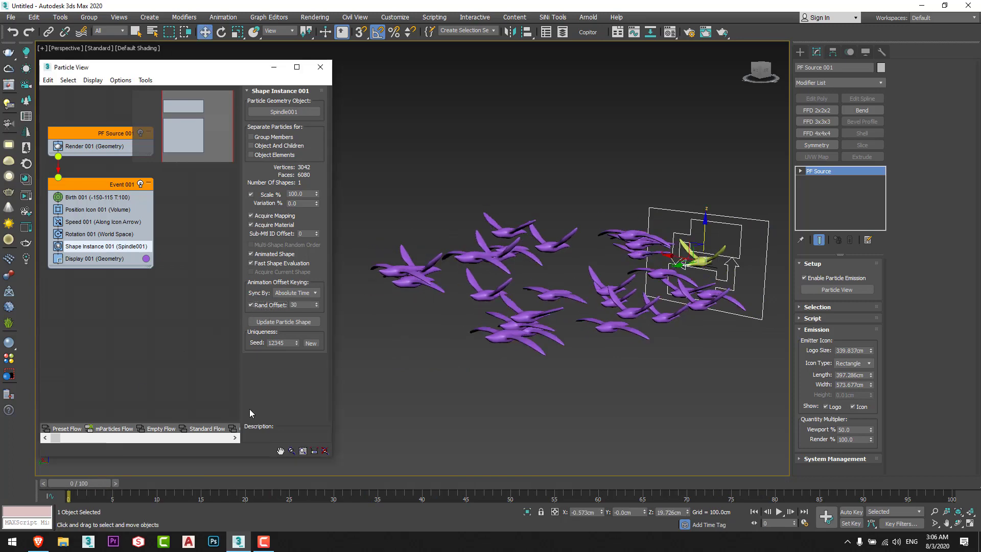
mouse_move(547, 283)
alt+middle_down()
mouse_move(557, 272)
mouse_move(559, 283)
mouse_move(550, 277)
alt+middle_up()
scroll(555, 265, up, 3)
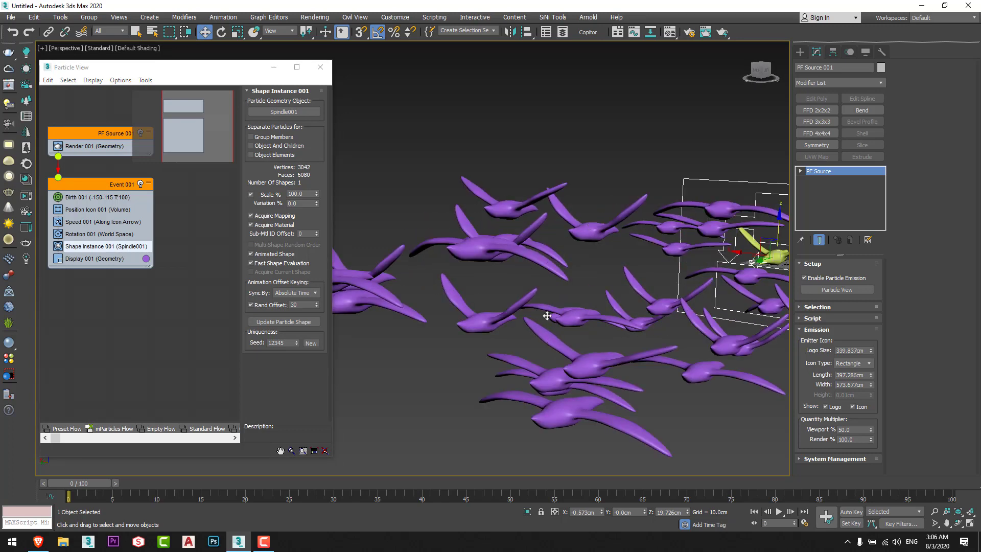
scroll(545, 317, down, 2)
alt+middle_drag(553, 338, 560, 283)
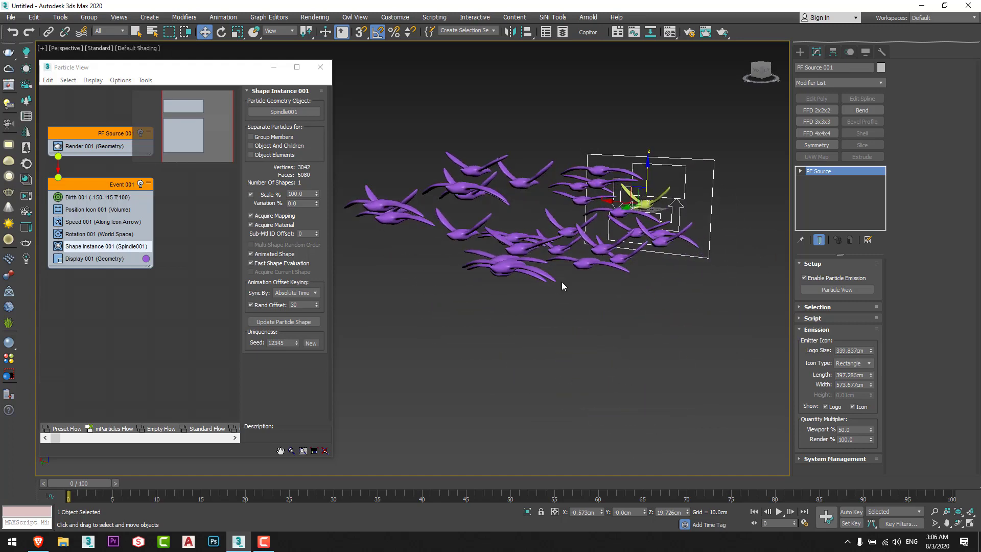
scroll(578, 327, down, 3)
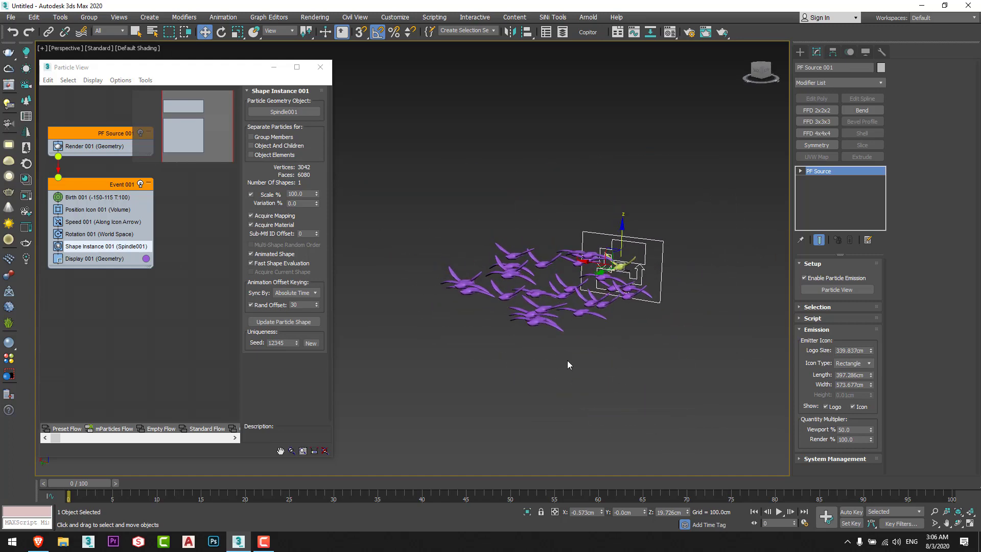
click(779, 512)
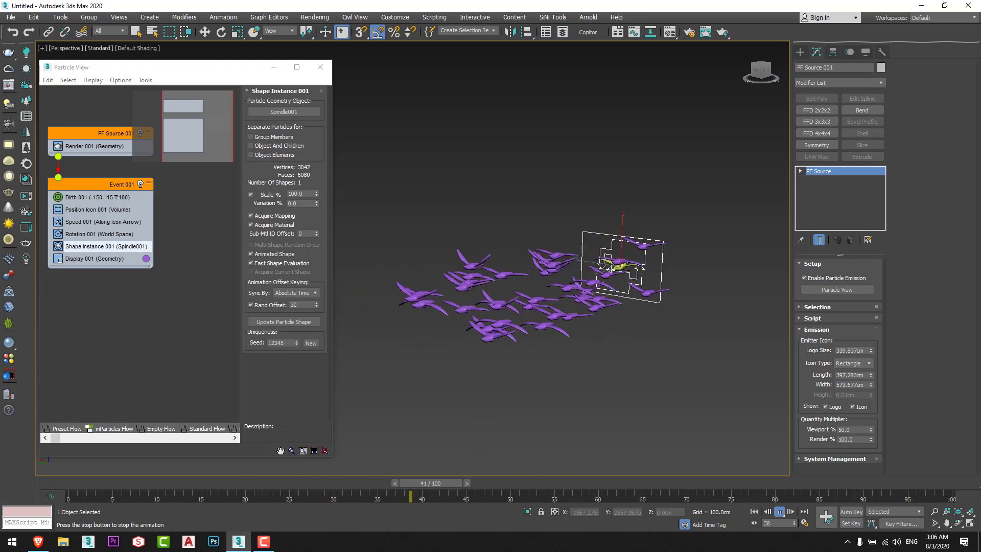
click(779, 511)
drag(604, 486, 88, 469)
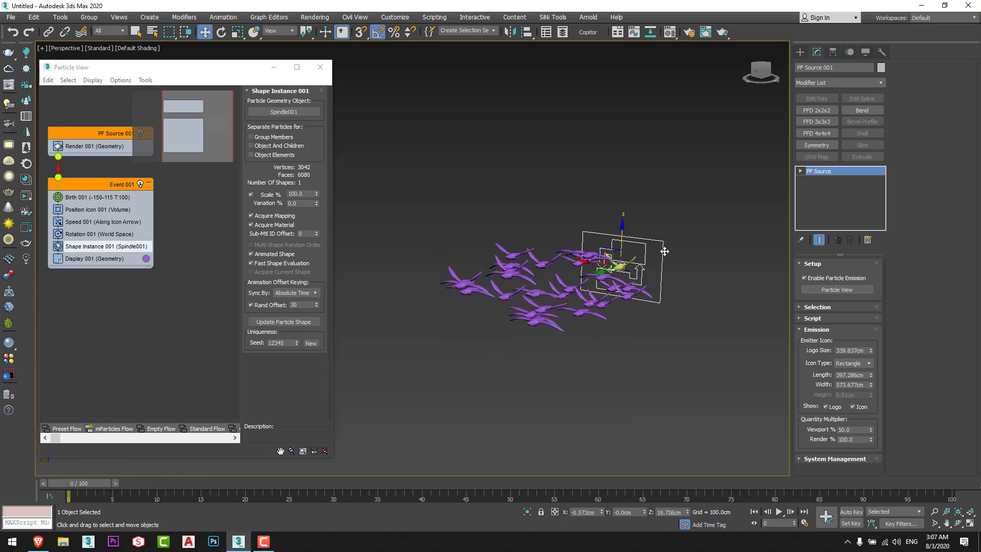
Enlarge the PF Source emitter icon to a length of 859.092 cm and a width of 998.198 cm
scroll(664, 251, up, 3)
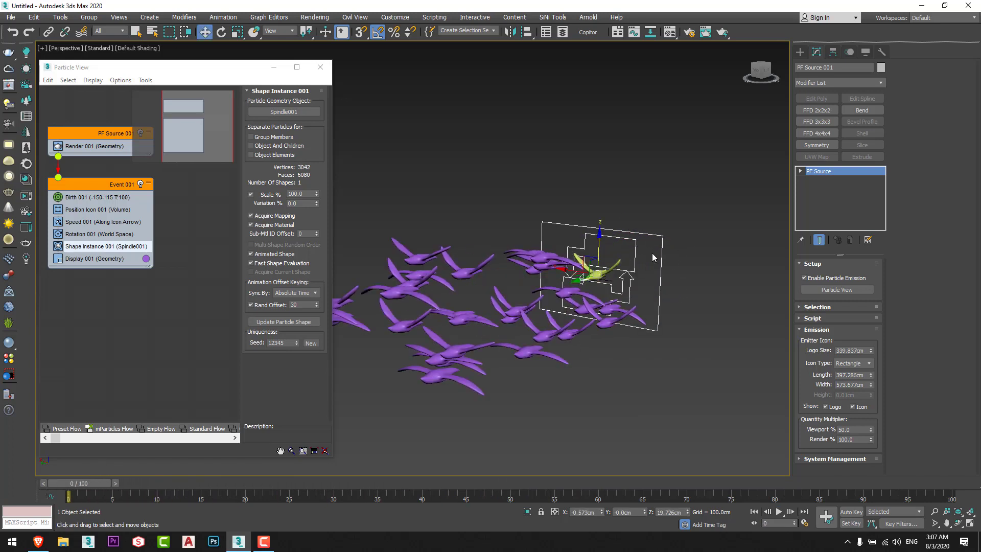
scroll(642, 261, down, 3)
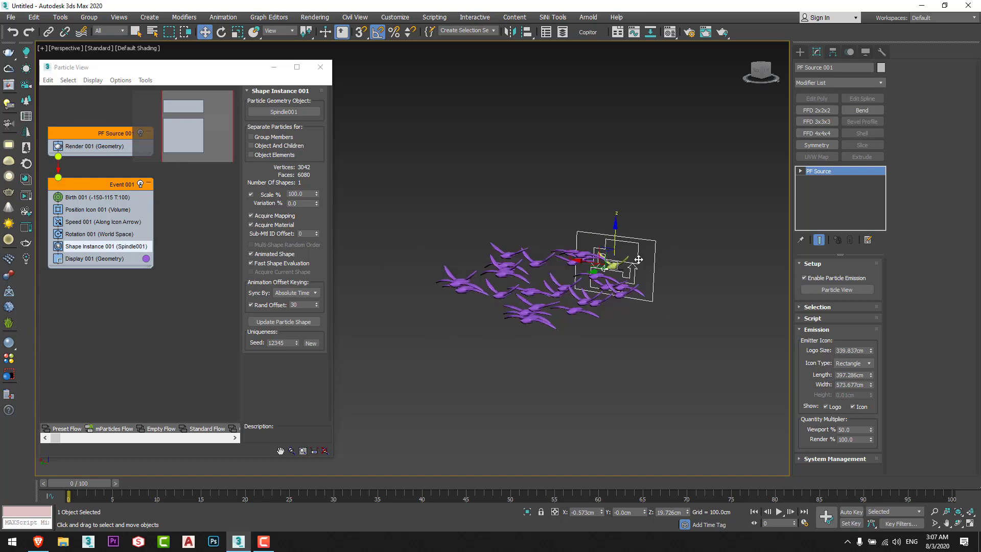
alt+middle_drag(624, 270, 603, 269)
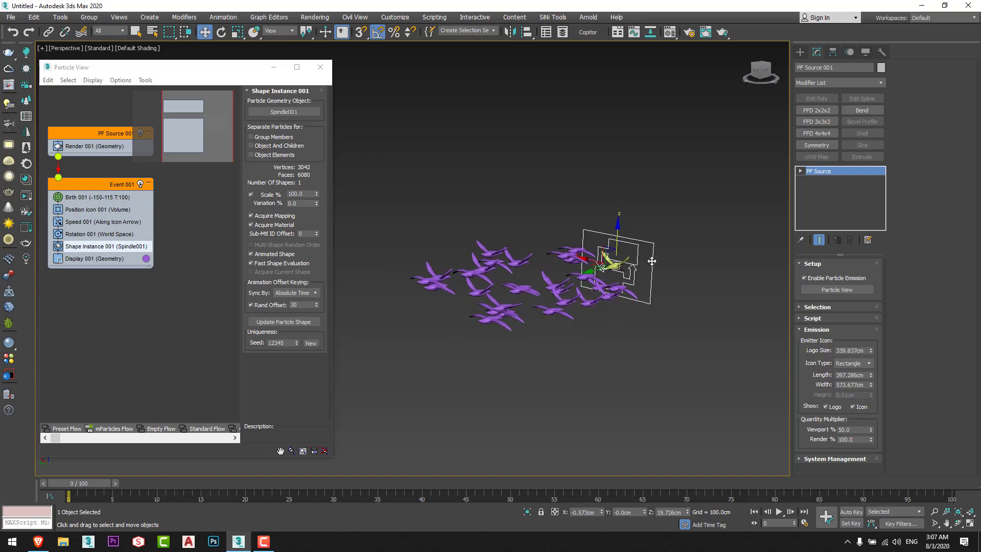
drag(872, 380, 871, 347)
drag(870, 385, 872, 348)
mouse_move(584, 360)
alt+middle_down()
mouse_move(611, 355)
mouse_move(602, 359)
alt+middle_up()
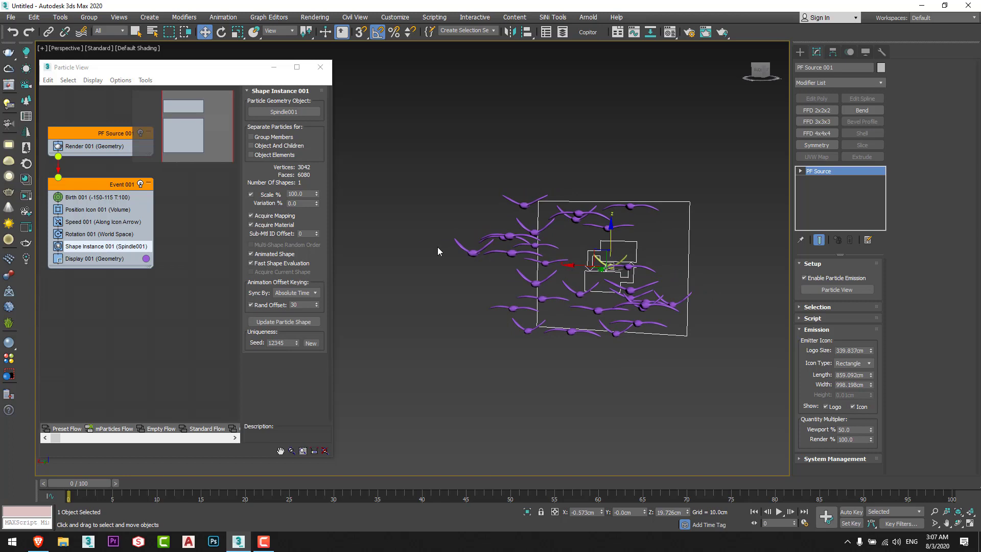
Set the Shape Instance operator's scale to 50%
click(304, 193)
text(50)
key(Return)
scroll(692, 333, up, 3)
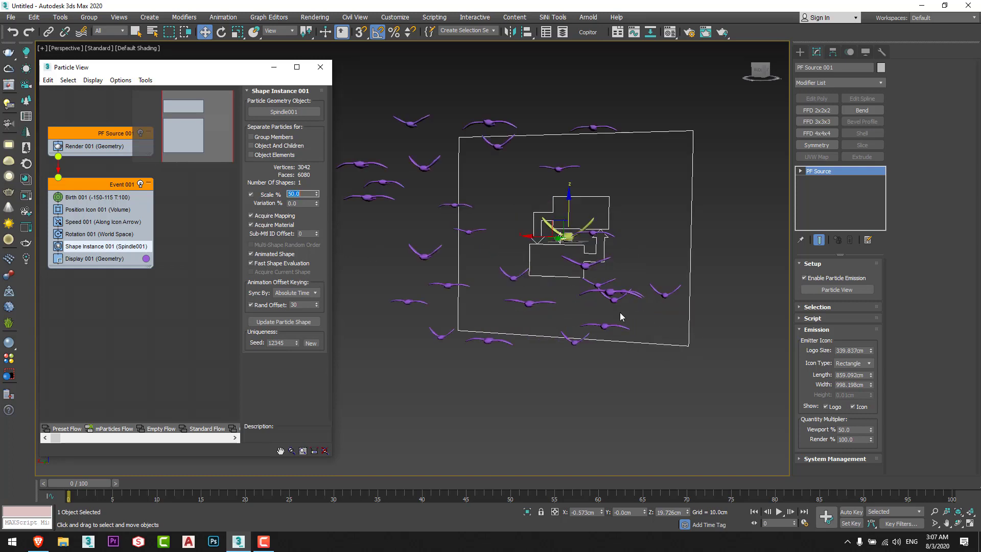
Set the Shape Instance operator's scale variation to 30% and play the animation of the flock
middle_drag(620, 323, 654, 313)
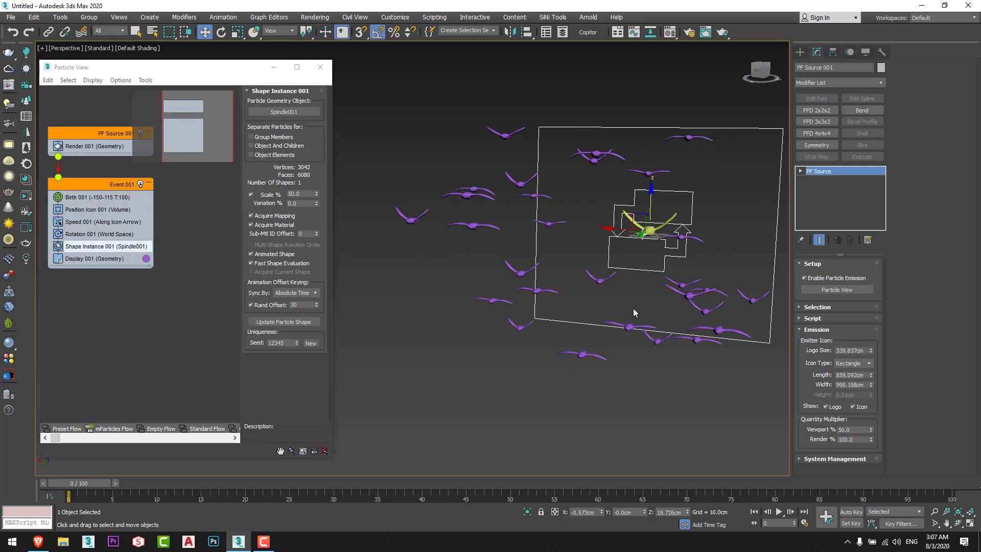
middle_drag(602, 335, 540, 321)
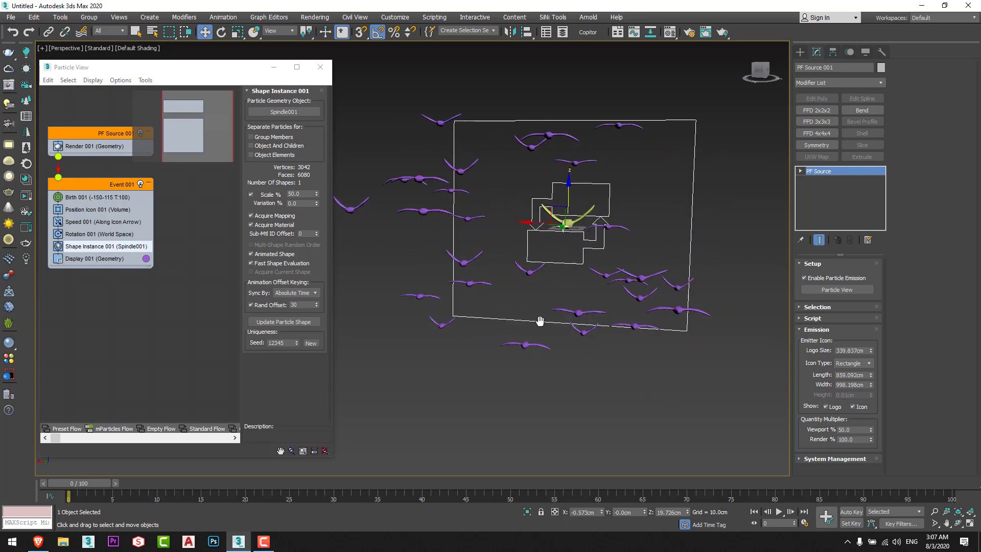
middle_drag(390, 249, 406, 255)
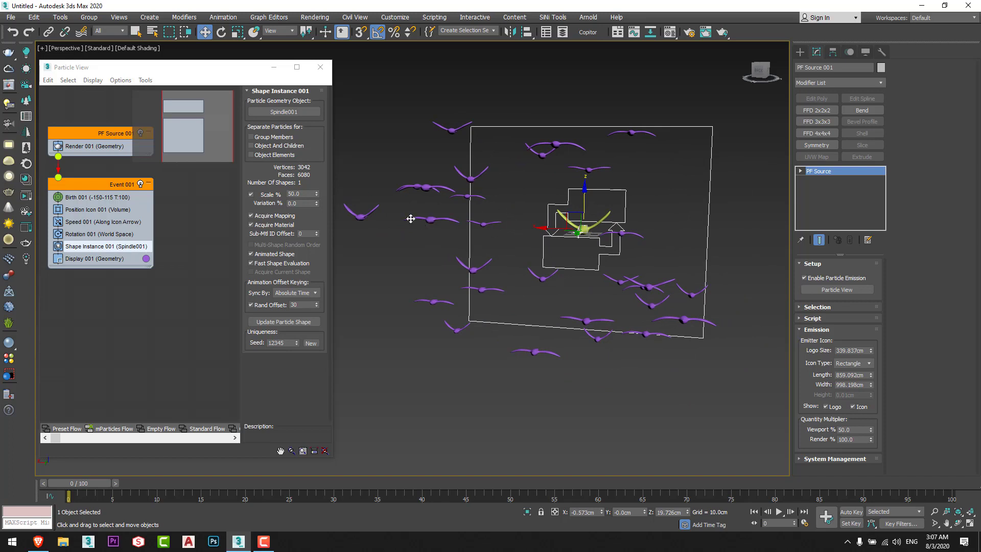
click(301, 203)
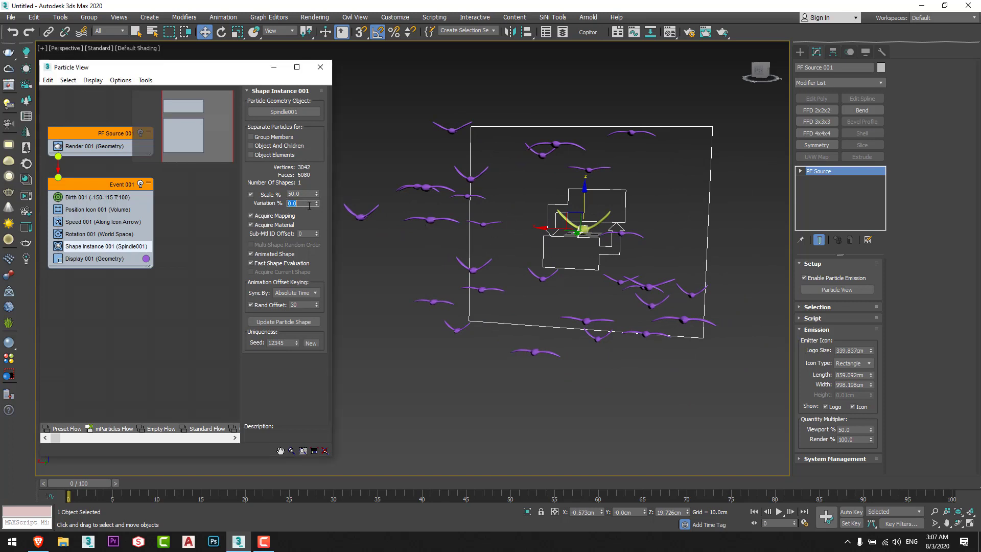
drag(317, 197, 318, 178)
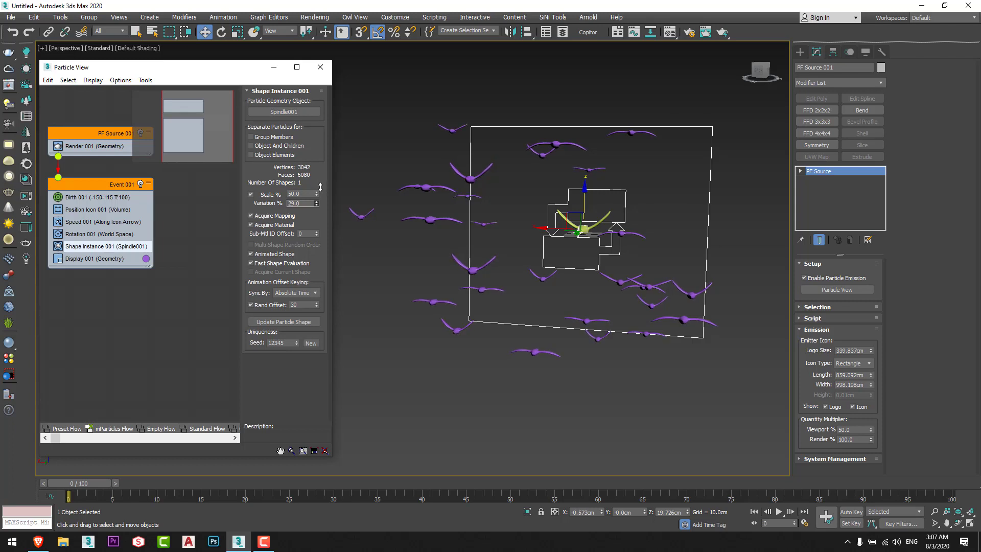
alt+middle_drag(476, 301, 594, 285)
scroll(600, 280, up, 3)
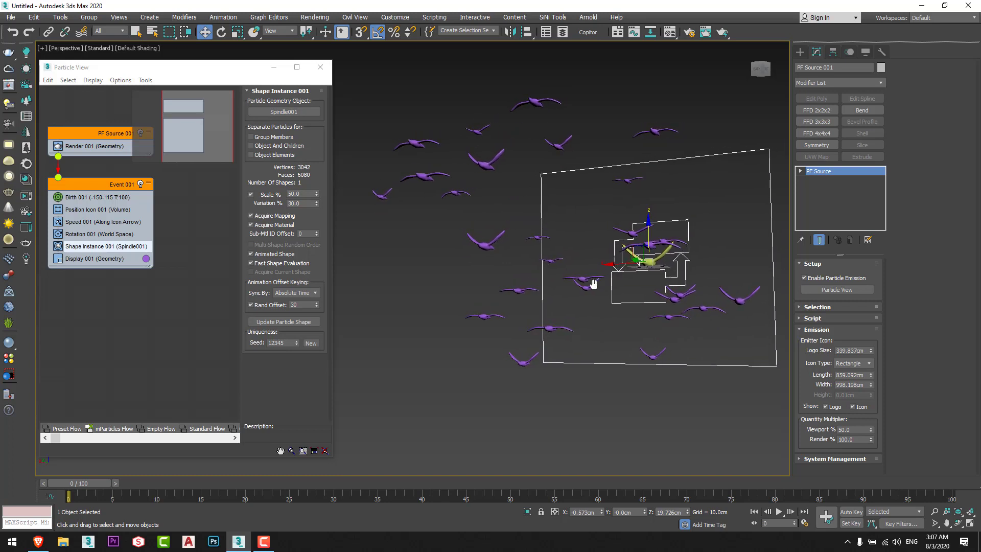
click(779, 512)
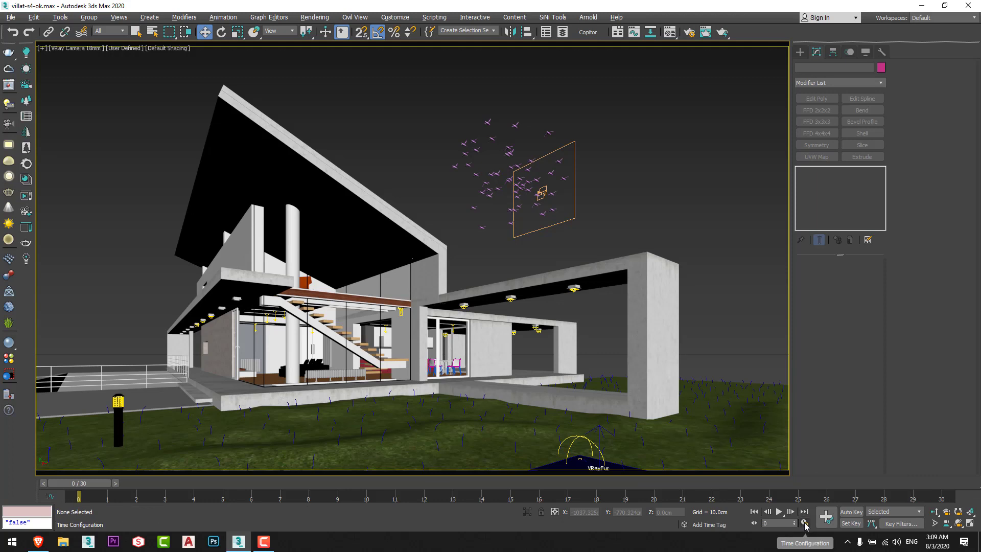
Set the animation's end time to frame 300 in the villa scene's time configuration
click(806, 523)
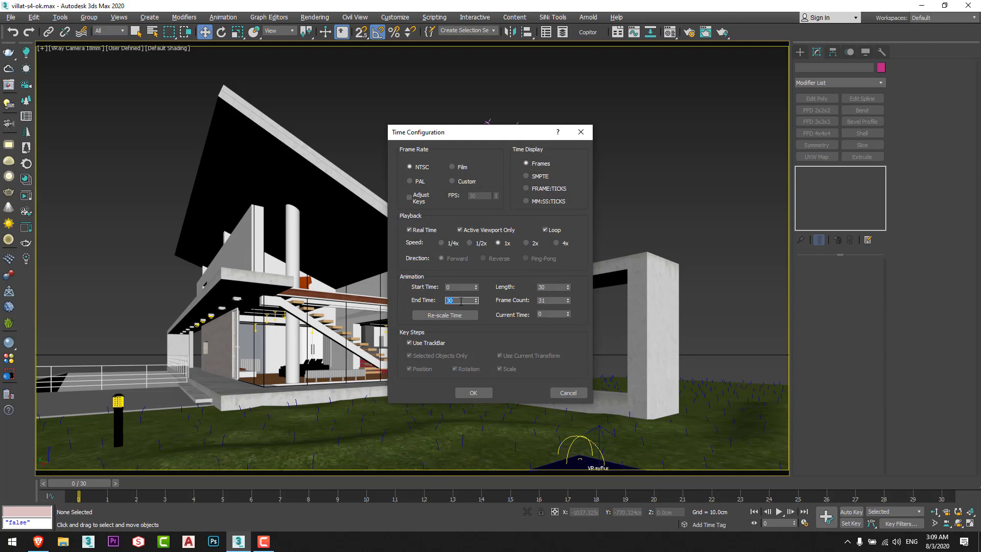
key(Return)
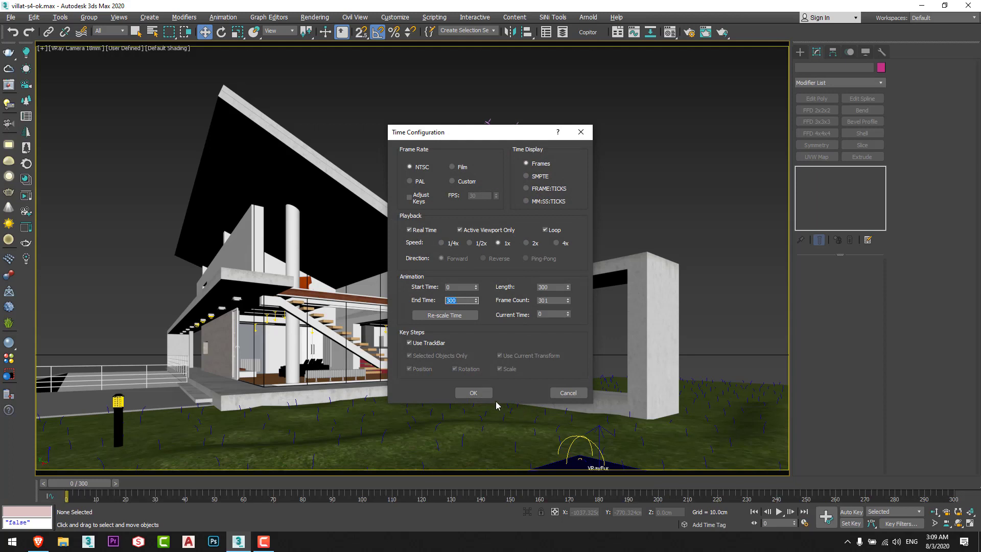
click(473, 392)
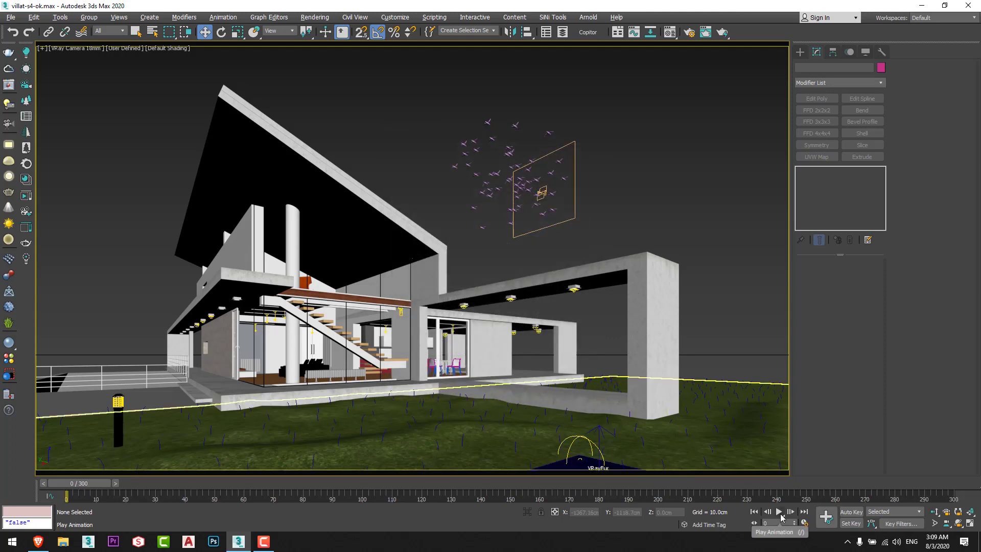
Play the flock animation in the villa camera view, stop it and return to frame 0
click(779, 512)
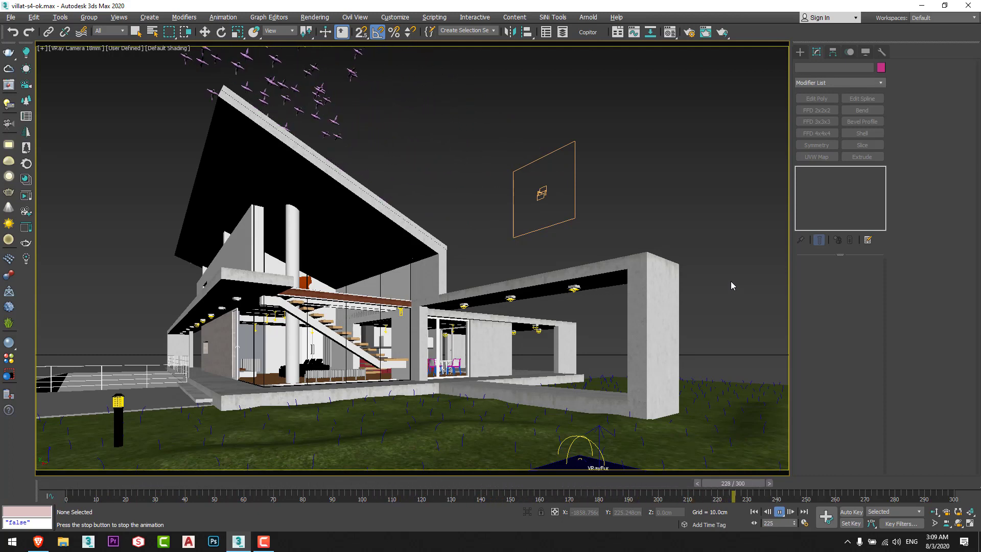
key(w)
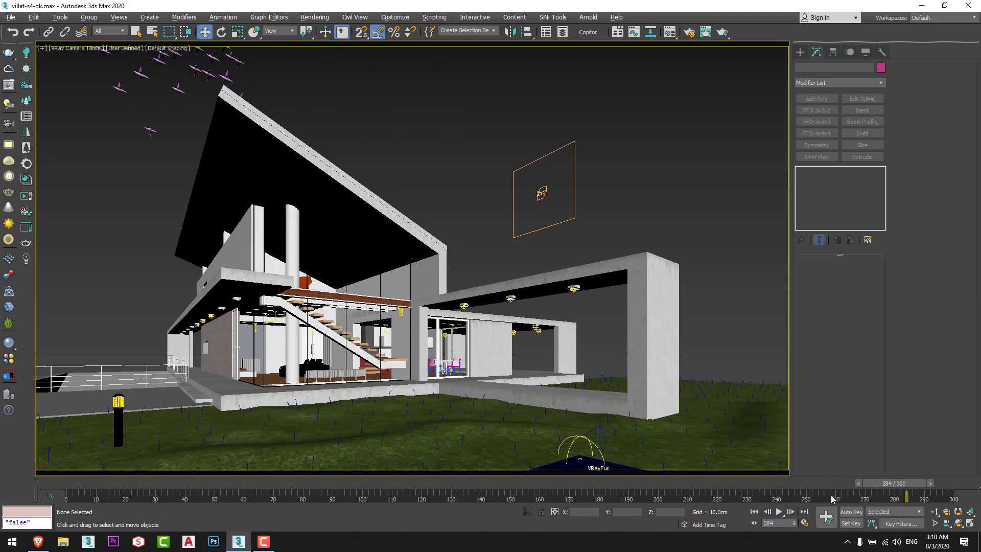
drag(892, 483, 72, 483)
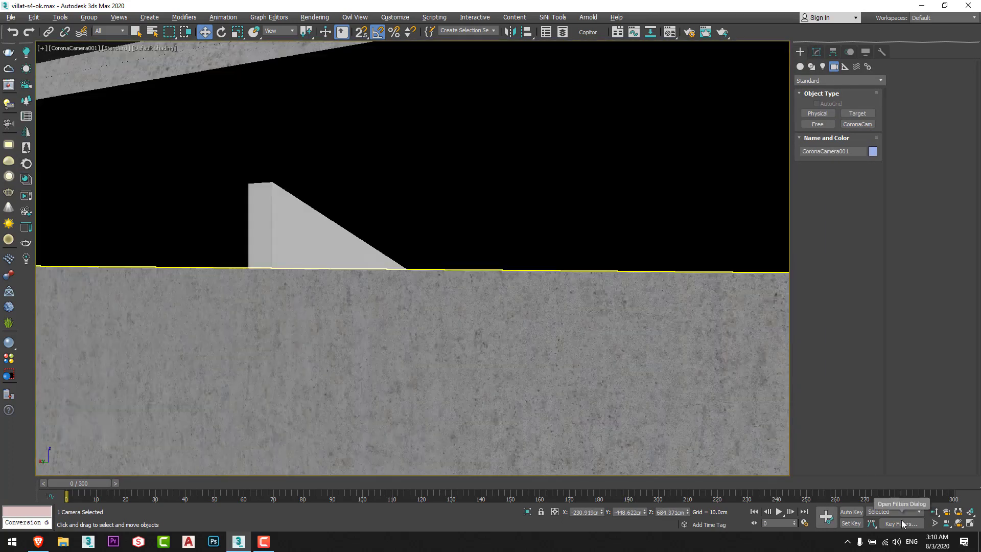
Aim CoronaCamera001 up at the villa's roof corner and the flock, and preview the animation from it
scroll(429, 270, down, 5)
middle_drag(430, 269, 442, 240)
click(778, 511)
drag(124, 483, 431, 482)
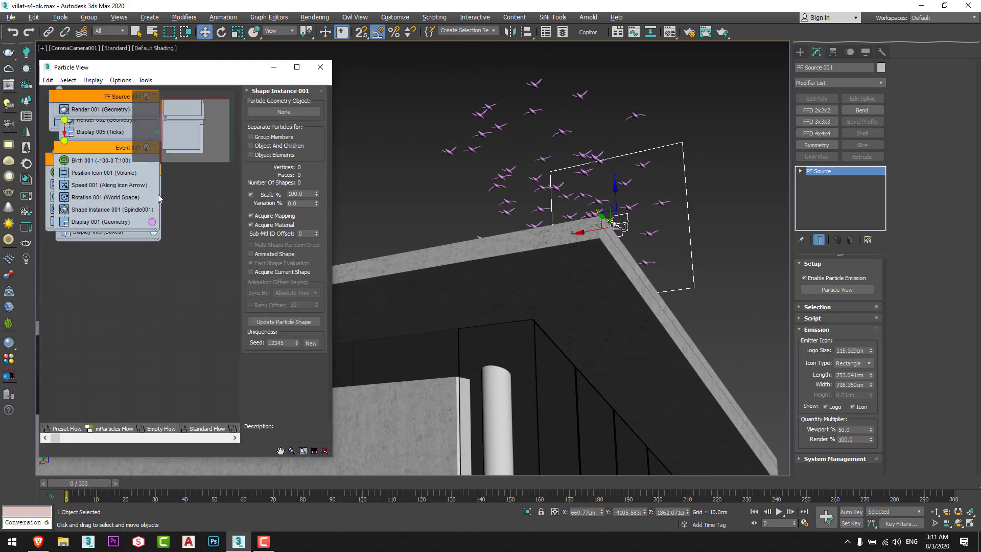
Widen the Birth operator's emission range to frames -169 through 100 and scrub through the flock animation
click(102, 160)
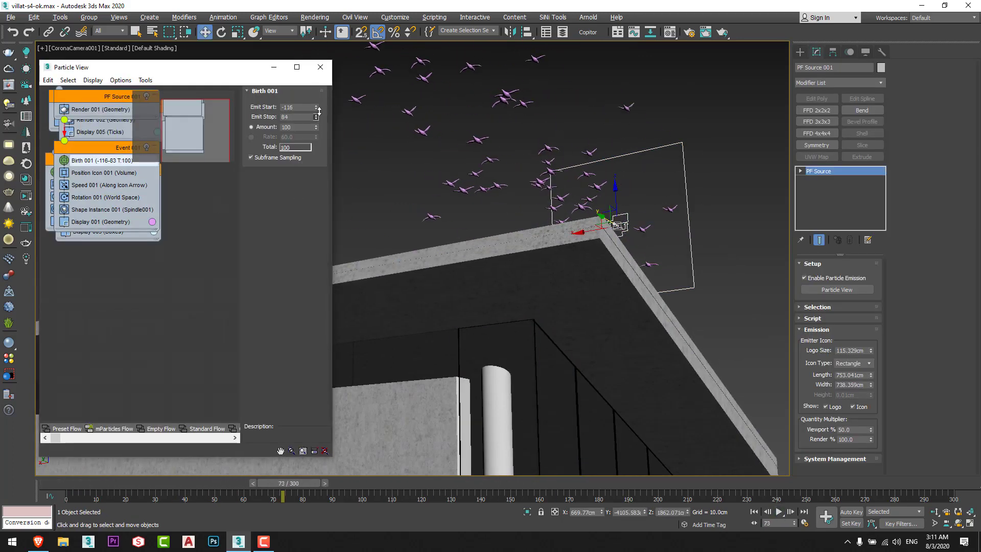
drag(160, 488, 647, 489)
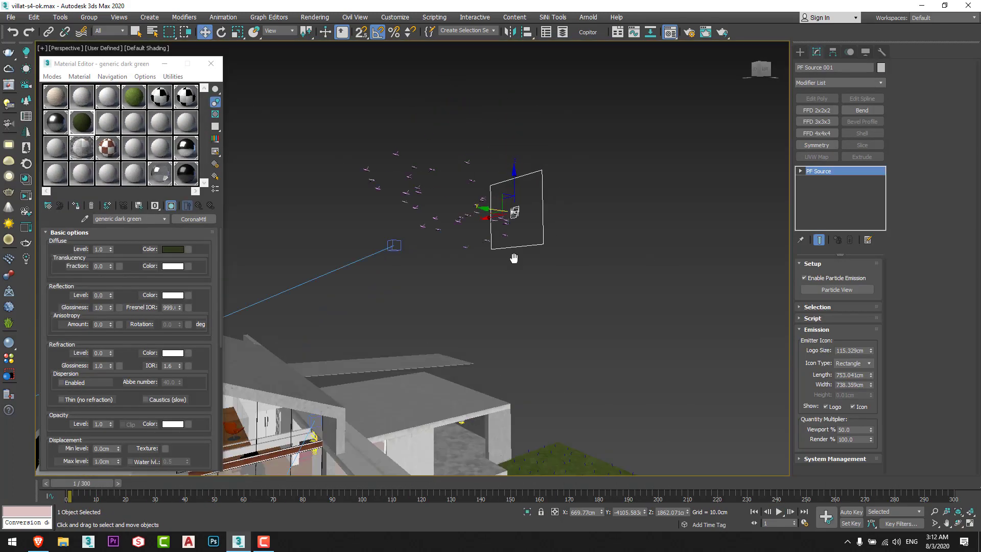
Apply the black leather material to the birds and check them in a Corona interactive render of the camera view
alt+middle_drag(513, 256, 509, 362)
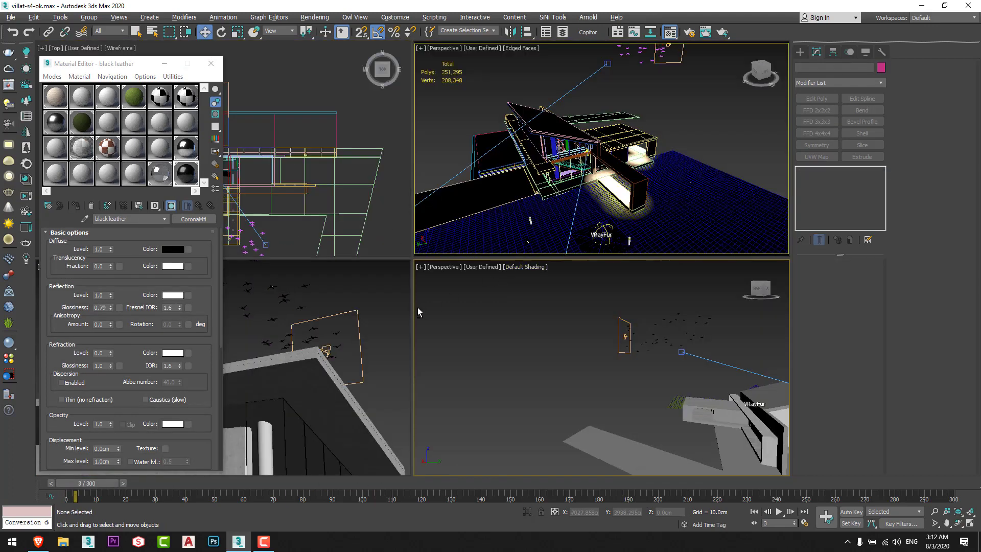
key(alt+w)
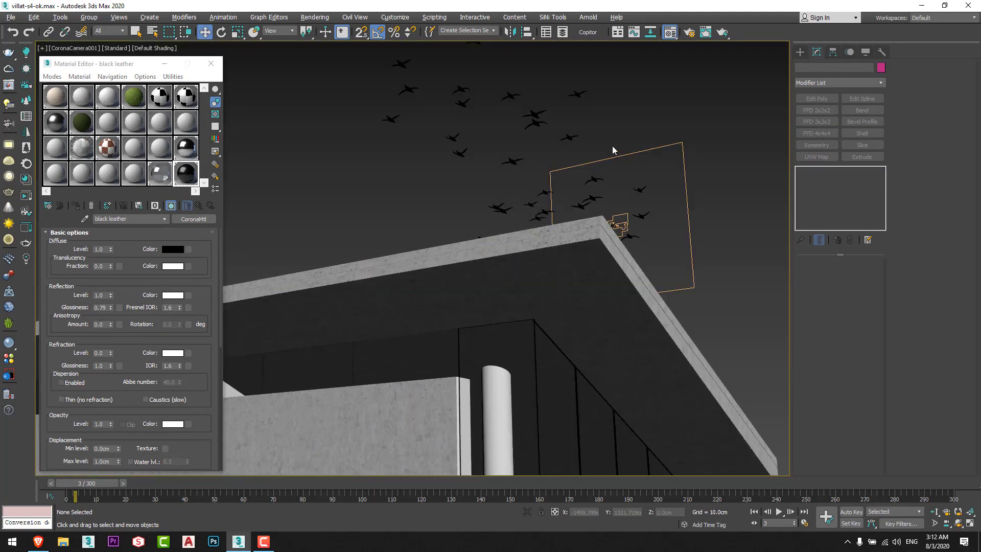
click(210, 63)
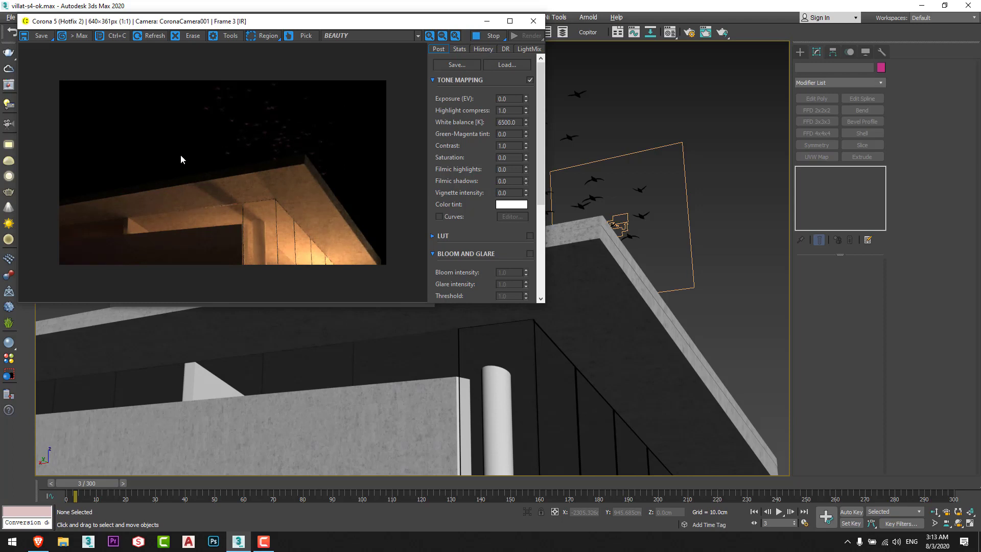
click(533, 21)
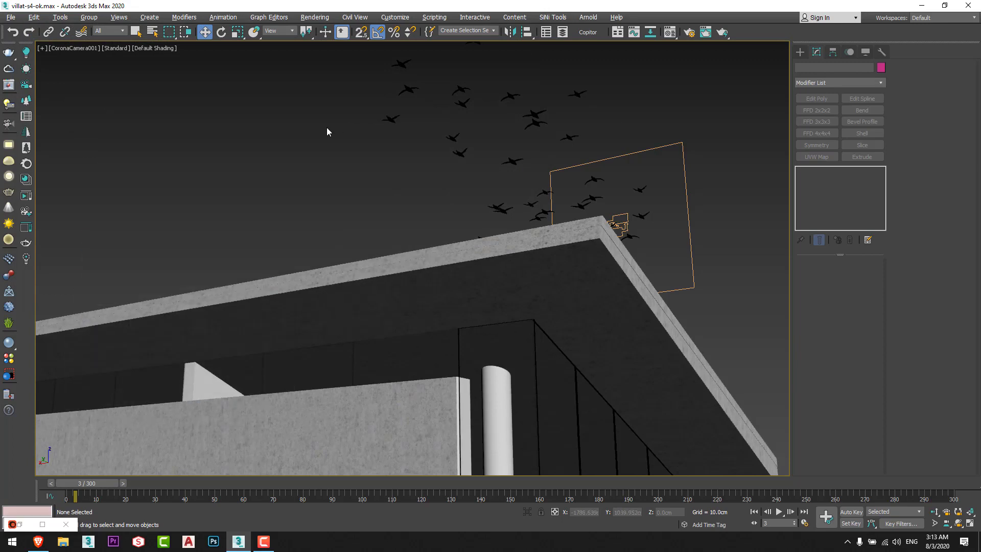
Assign the bitmap sunset16_high.jpg from the Hdri folder as the scene's environment map
key(8)
click(322, 133)
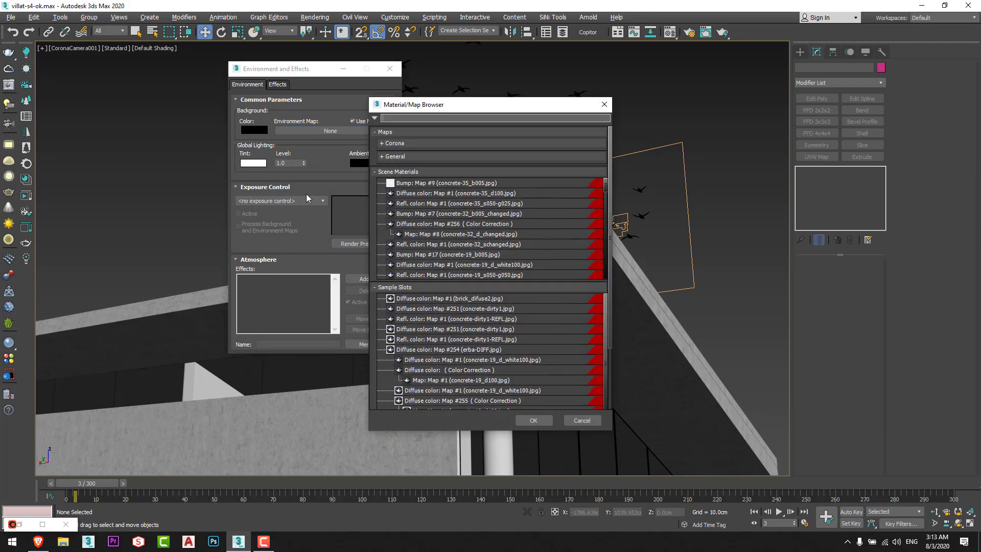
click(394, 156)
double_click(409, 177)
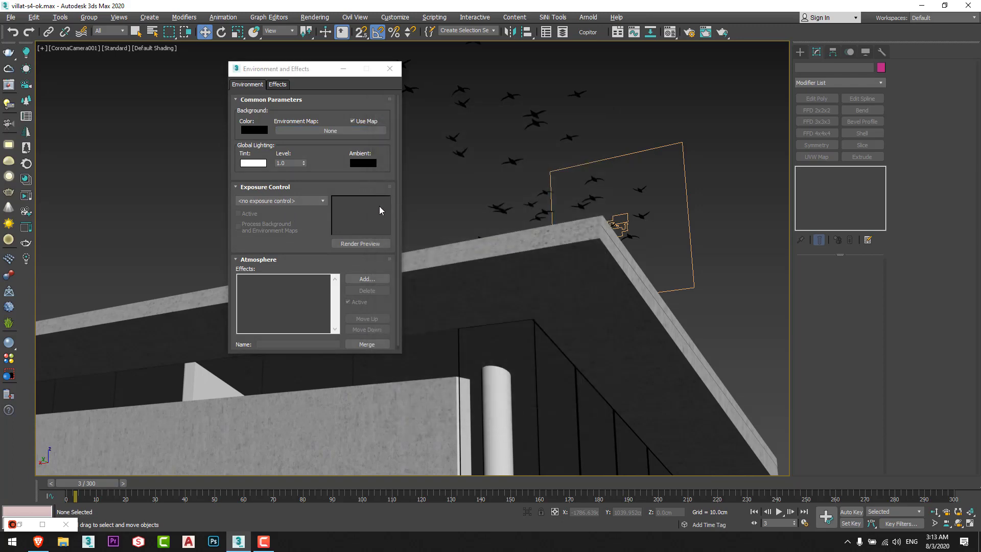
click(35, 108)
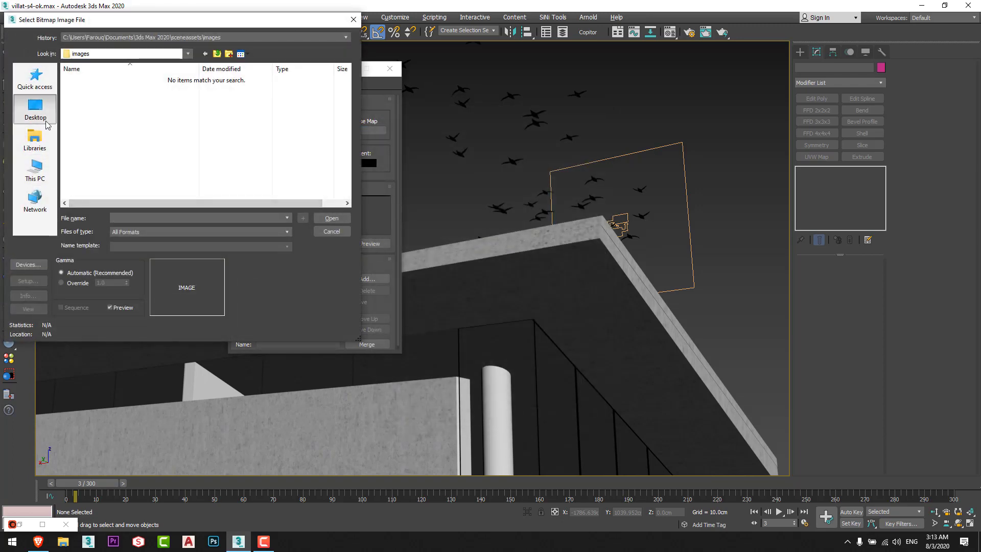
double_click(215, 104)
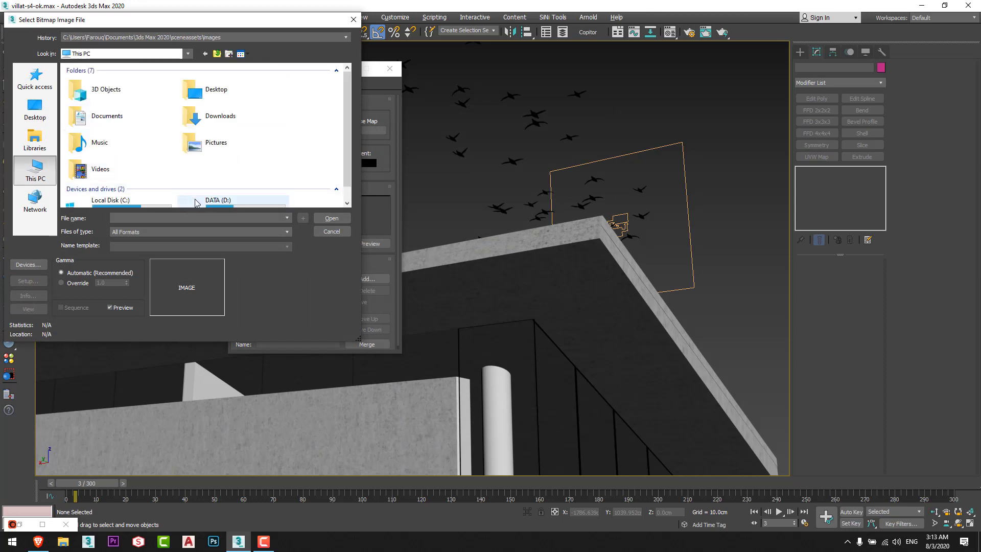
double_click(202, 201)
click(108, 90)
double_click(143, 97)
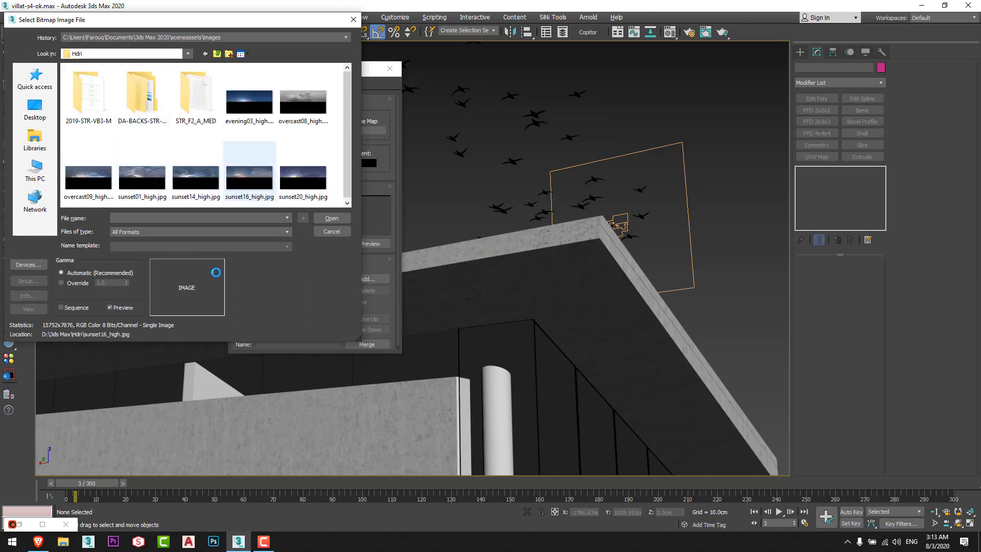
key(Escape)
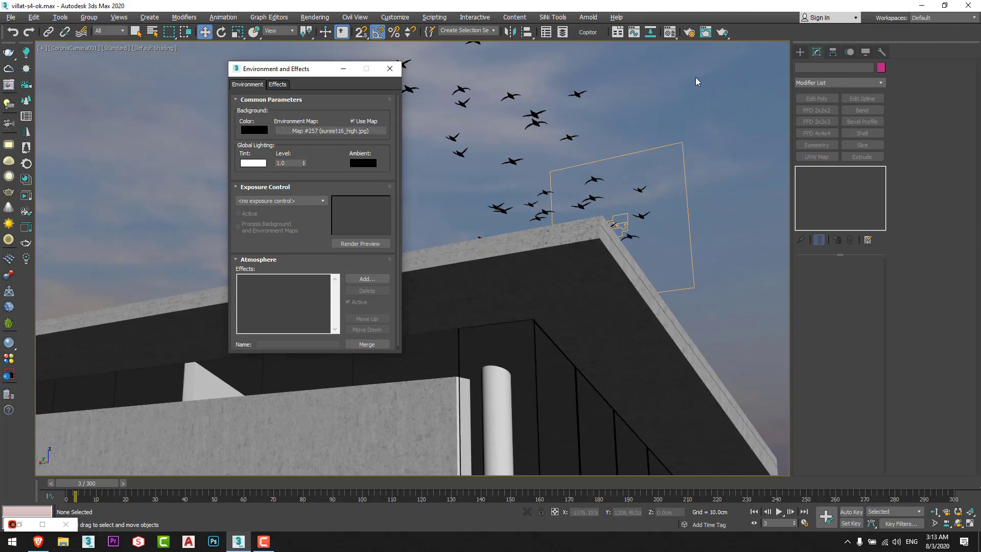
Configure the camera viewport to use the environment background
click(581, 140)
key(alt+b)
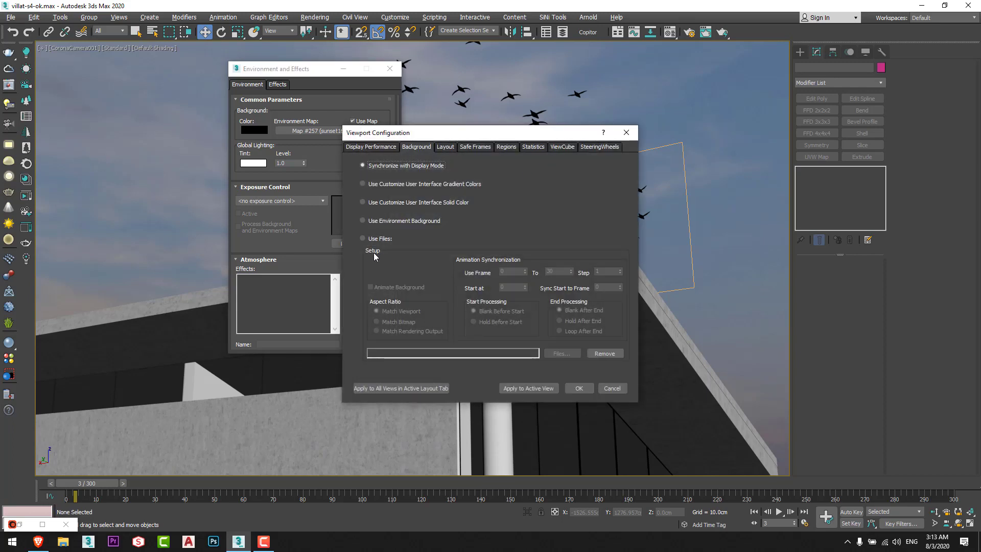
click(403, 222)
click(577, 389)
Load the environment map into a material sample slot and set its U offset to 0.23
key(m)
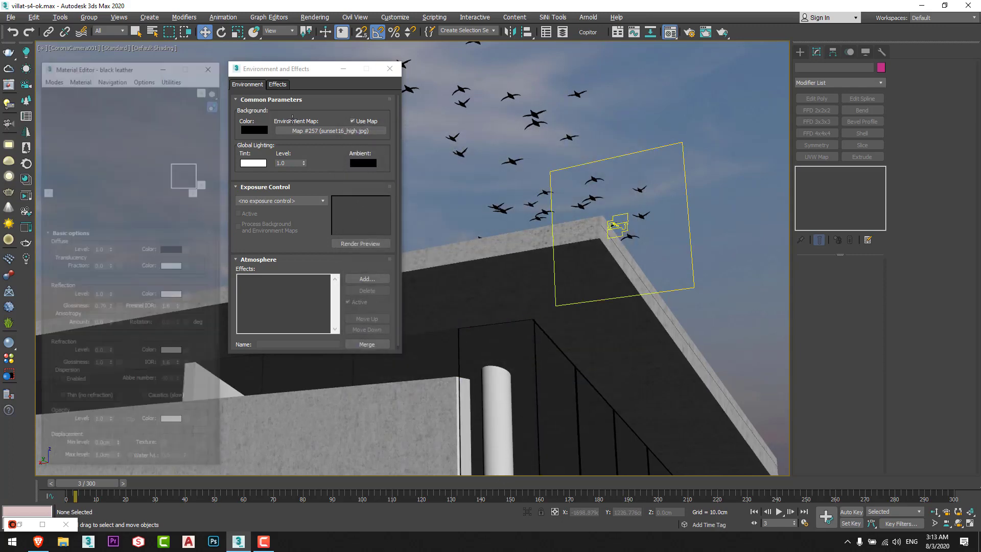
drag(345, 132, 55, 179)
click(109, 300)
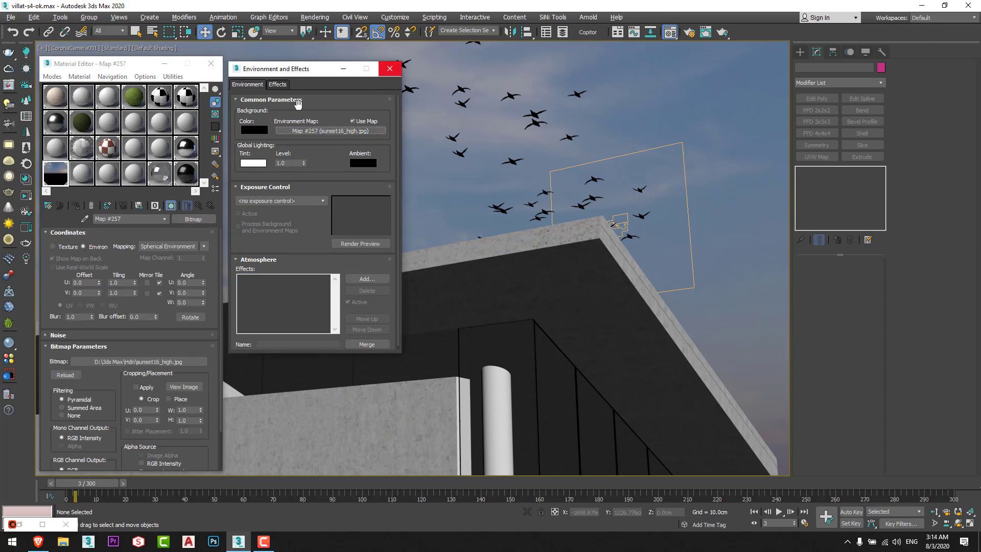
click(389, 69)
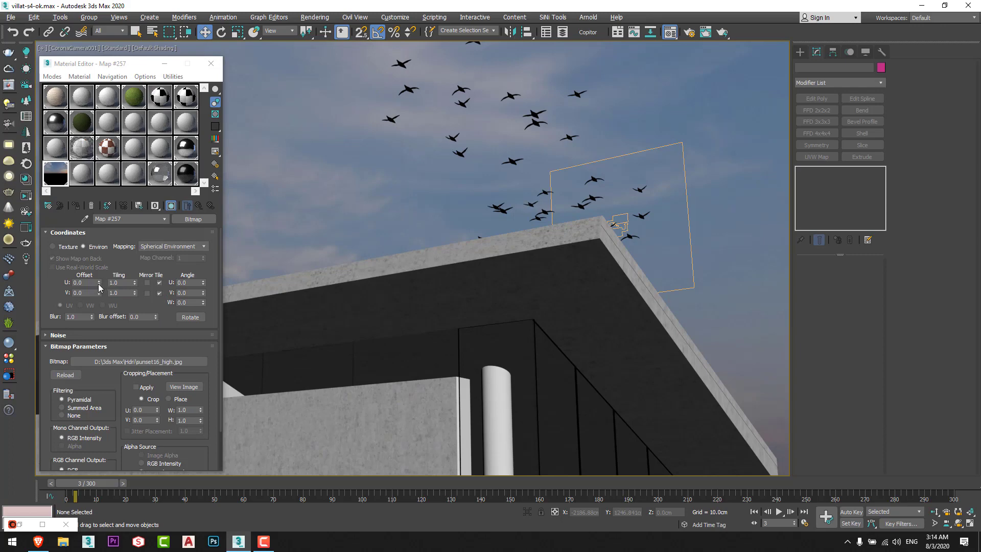
drag(98, 283, 103, 271)
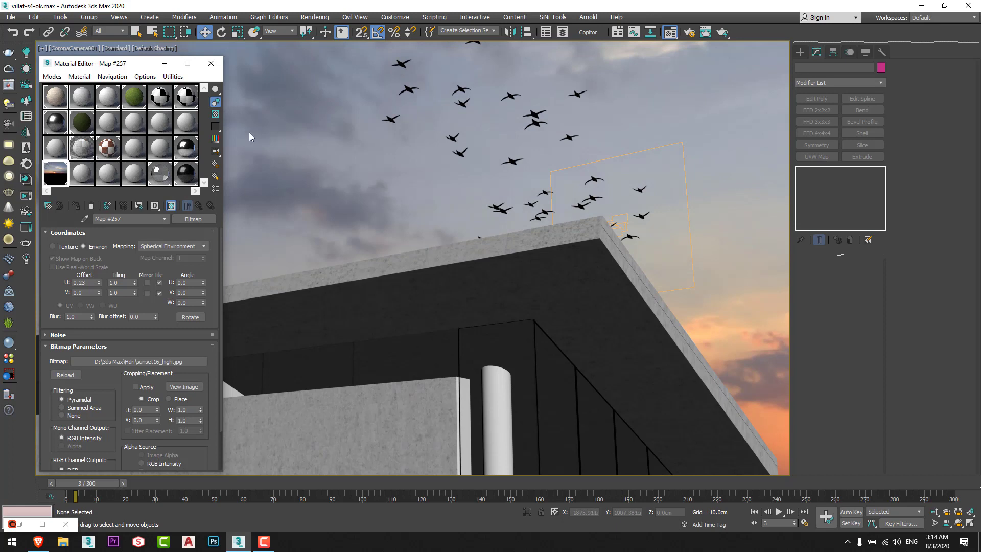
Examine the birds and sunset sky in a Corona interactive render, and minimize the Material Editor
click(29, 200)
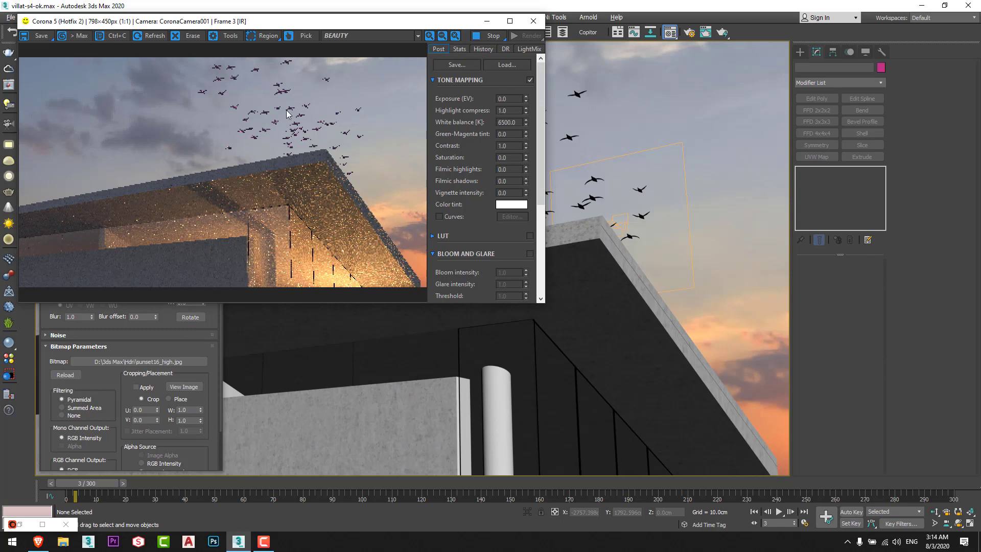
scroll(268, 119, up, 1)
scroll(250, 130, down, 1)
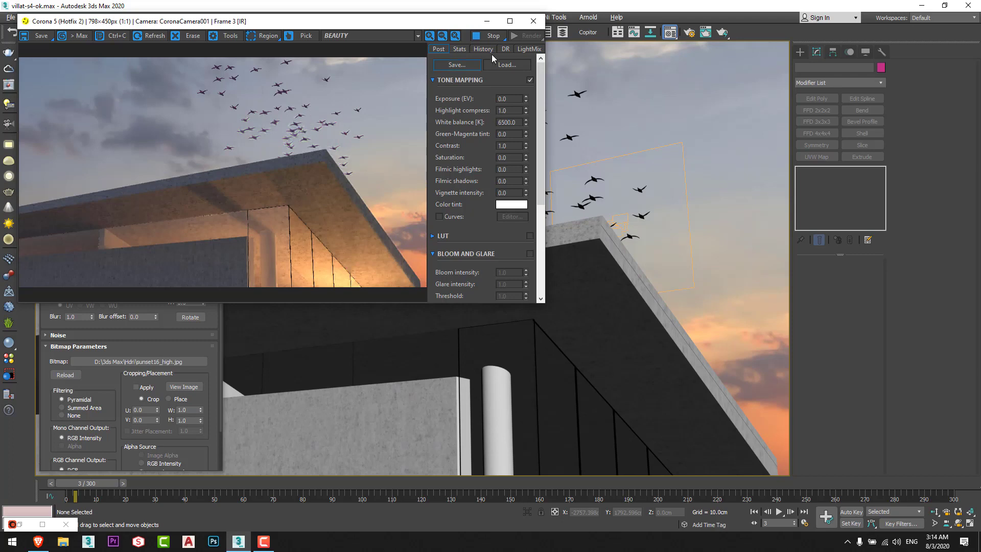
click(533, 20)
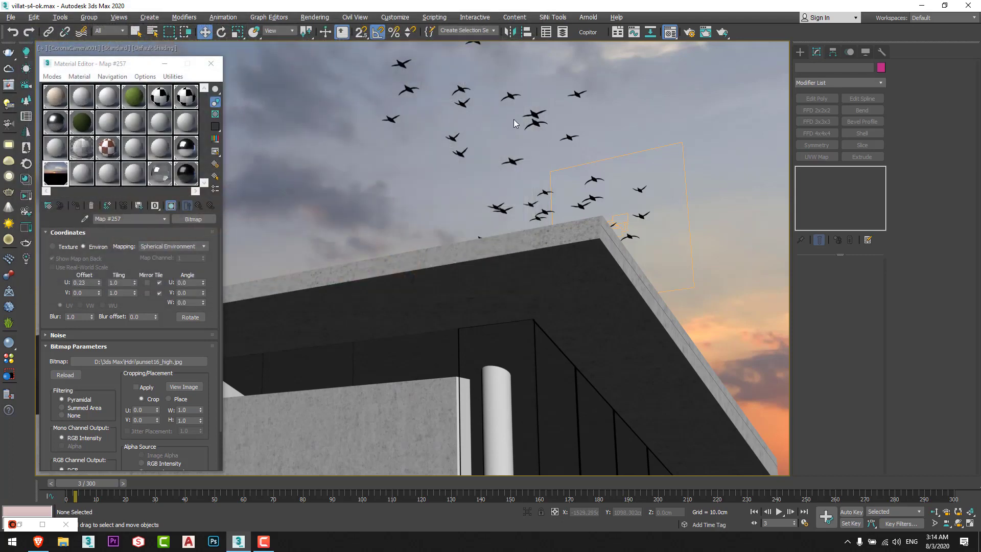
click(165, 63)
Raise the PF Source emitter above the roof edge, play the flock animation and return to its start
middle_drag(389, 189, 388, 189)
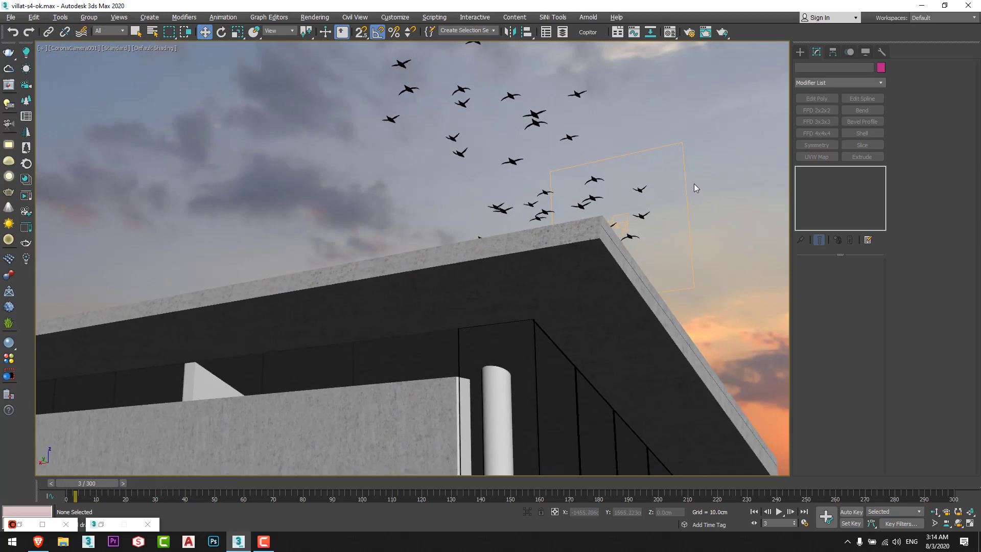
click(653, 149)
drag(617, 182, 615, 160)
click(779, 511)
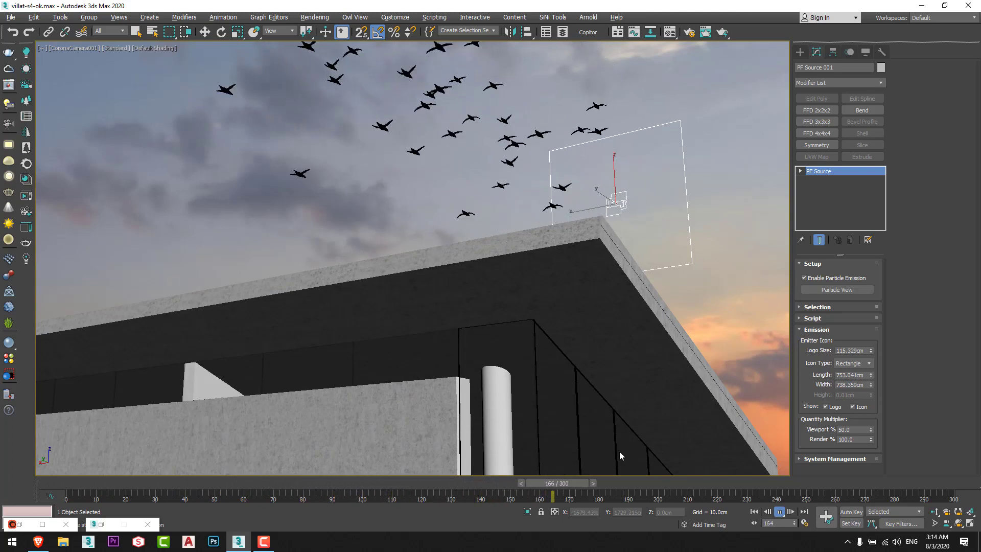
drag(703, 483, 129, 476)
Set the Speed operator's speed to 200 cm in Particle View
key(6)
click(109, 185)
double_click(288, 105)
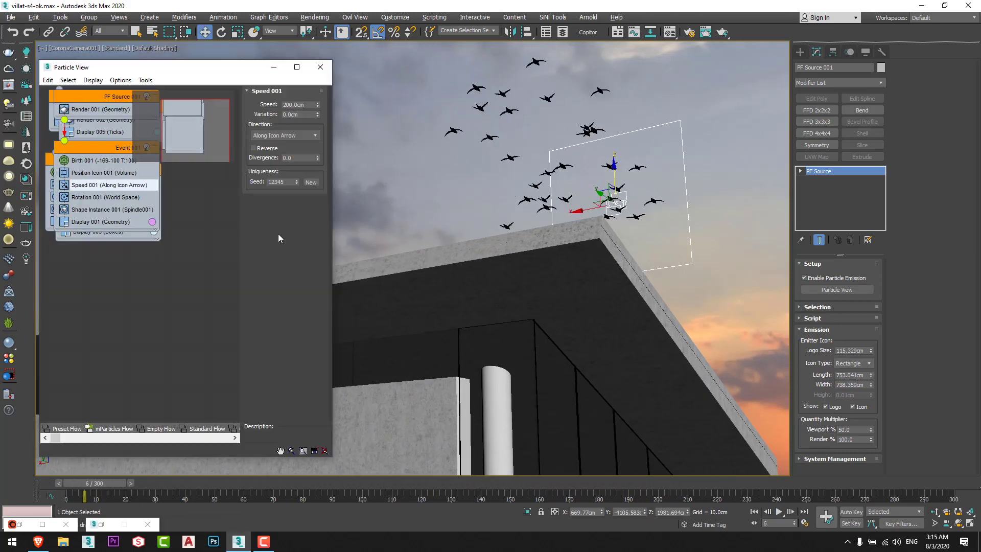
Adjust the Rotation operator's orientation settings and play the animation to check the flock
click(105, 197)
click(298, 112)
click(300, 123)
key(ctrl+z)
drag(317, 158, 328, 140)
click(779, 512)
click(779, 512)
Move the emitter out past the roof corner and set the Birth operator to emit from frame -241 to 205
drag(602, 195, 785, 316)
click(102, 161)
mouse_move(316, 107)
mouse_down()
mouse_move(339, 160)
mouse_move(317, 102)
mouse_move(326, 123)
mouse_move(317, 104)
mouse_move(316, 123)
mouse_up()
key(slash)
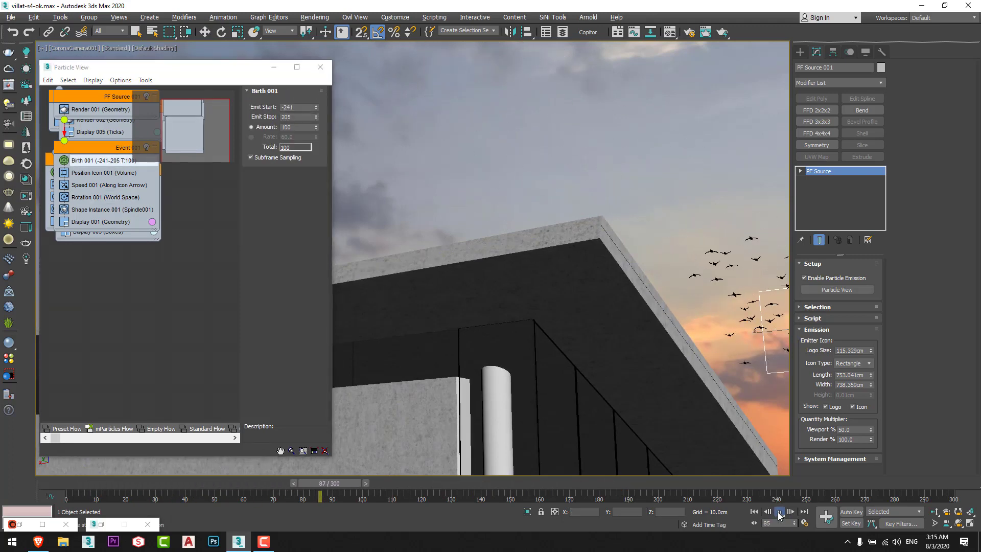
click(274, 67)
Reposition the PF Source emitter beside the roof corner using the other viewports, and play the flock in the camera view
key(p)
alt+middle_drag(658, 387, 449, 312)
click(103, 48)
click(139, 95)
alt+middle_drag(266, 214, 552, 347)
key(alt+w)
drag(663, 377, 647, 379)
right_click(327, 368)
key(alt+w)
click(779, 511)
Set the Speed operator's speed to 300 cm and replay the flock animation from the start
click(182, 524)
click(108, 185)
click(778, 512)
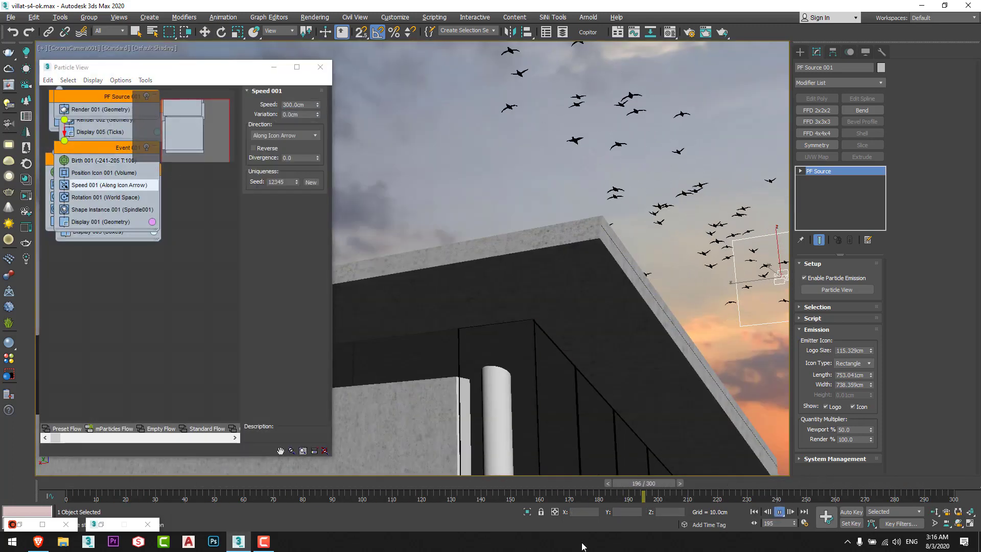
click(780, 512)
click(754, 512)
click(779, 511)
click(274, 67)
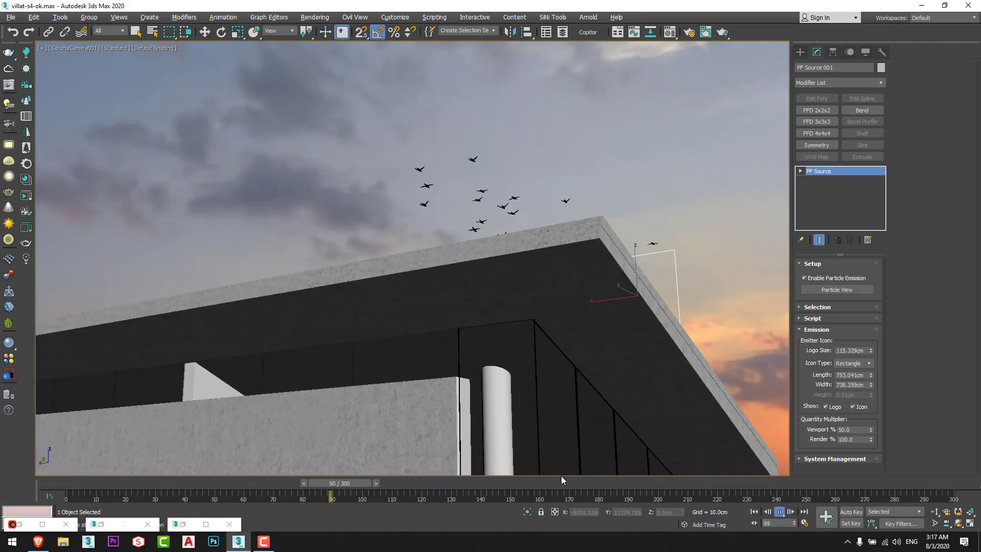
Move the PF Source emitter behind the villa's roof and return to the full camera view at the animation's start
key(alt+w)
alt+middle_drag(621, 375, 645, 358)
scroll(628, 394, up, 5)
drag(627, 351, 617, 353)
drag(386, 483, 71, 498)
right_click(255, 450)
key(alt+w)
Play the flock animation and preview frame 196 in a Corona interactive render
click(780, 511)
drag(713, 483, 641, 483)
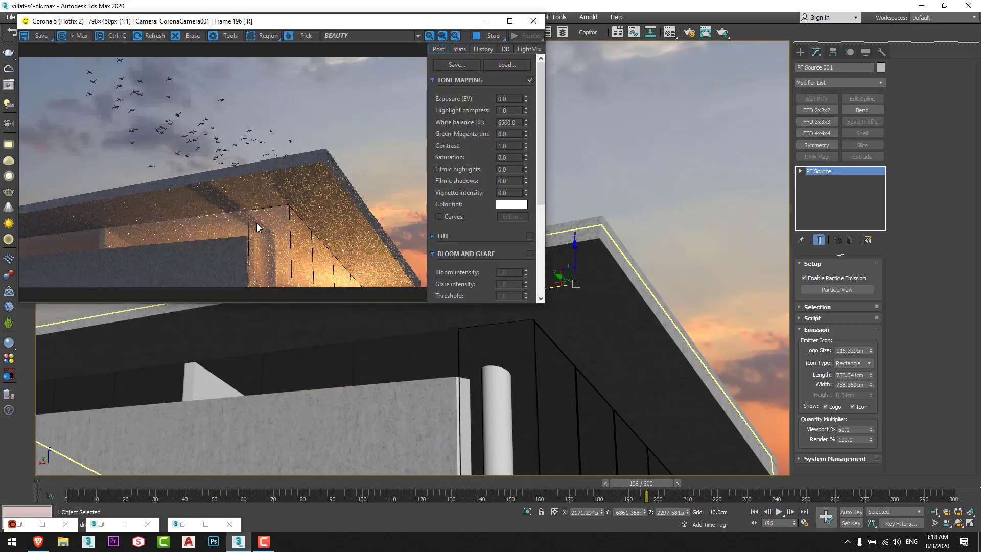
click(533, 21)
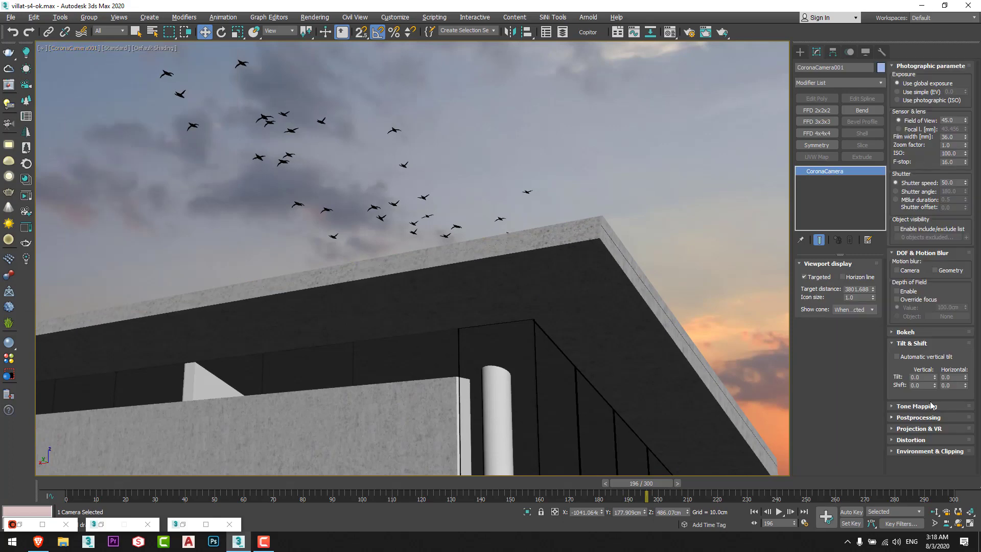
Try automatic vertical tilt on CoronaCamera001 and check it in the interactive render
click(935, 356)
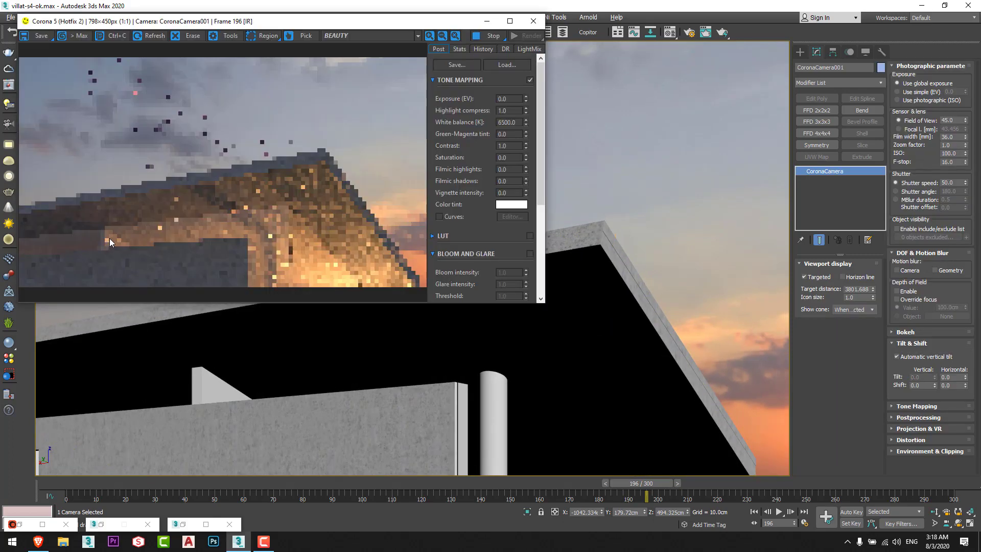
drag(329, 25, 409, 72)
click(616, 70)
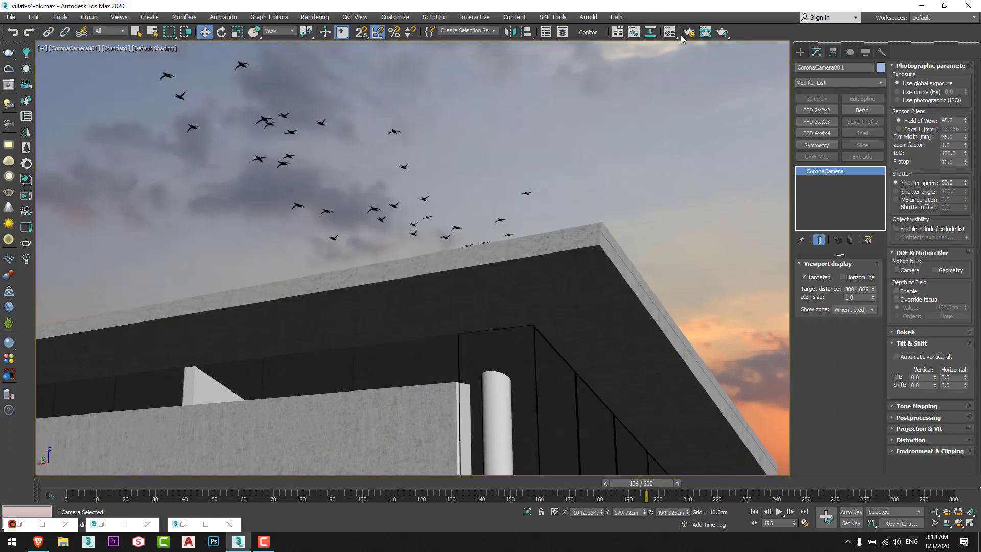
Set the render's time output to the active time segment
click(690, 33)
click(392, 162)
scroll(450, 230, down, 5)
Create a folder named Birds' on the Desktop and open it as the render output location
click(496, 241)
click(363, 137)
click(556, 80)
text(Birds')
key(Return)
click(662, 246)
Save the render output as an AVI file named 1, compressed with DV Video Encoder
text(1)
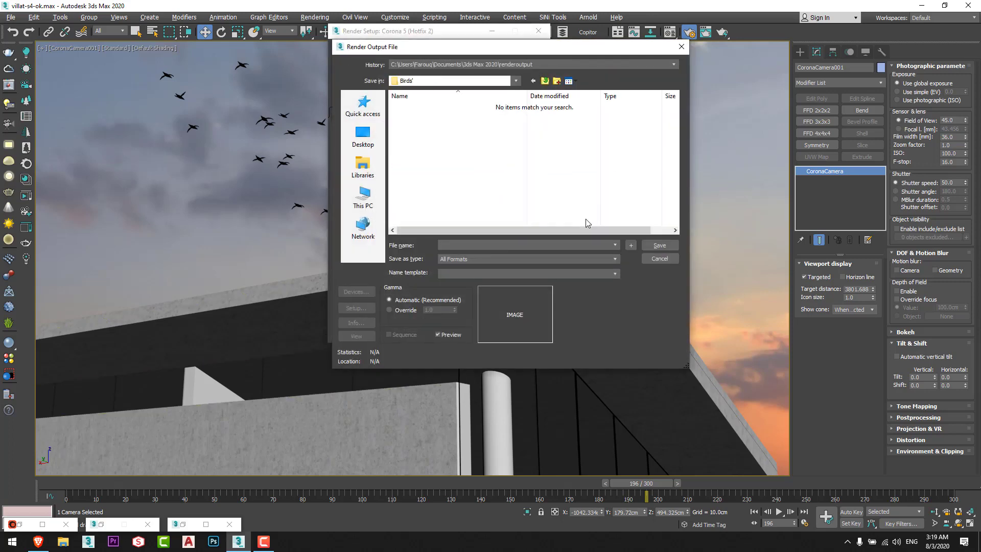
click(615, 259)
click(588, 267)
click(659, 246)
click(502, 185)
click(502, 185)
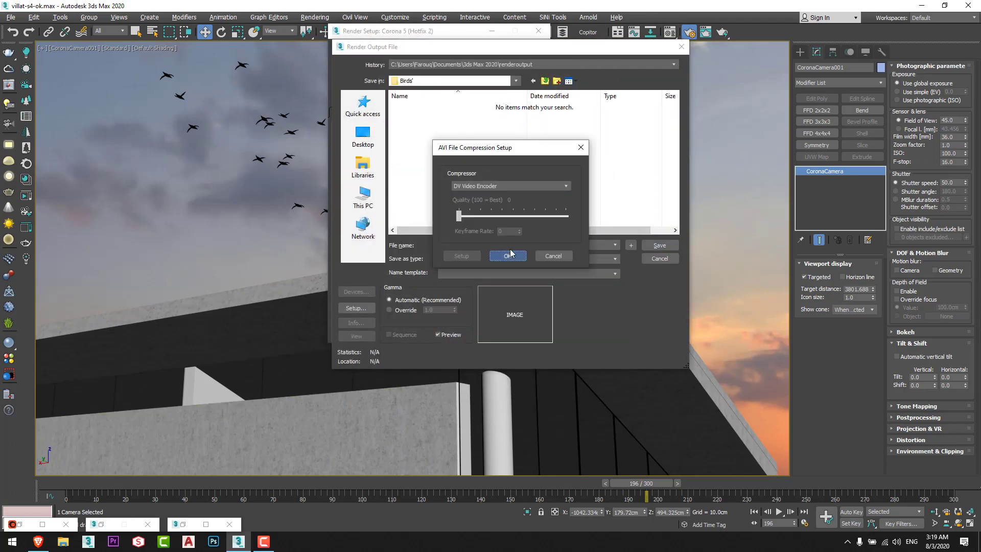
click(508, 256)
Set the Corona pass limit to 7, start rendering the animation and check its statistics and progress
click(366, 112)
double_click(393, 170)
scroll(464, 228, down, 3)
click(341, 112)
click(517, 60)
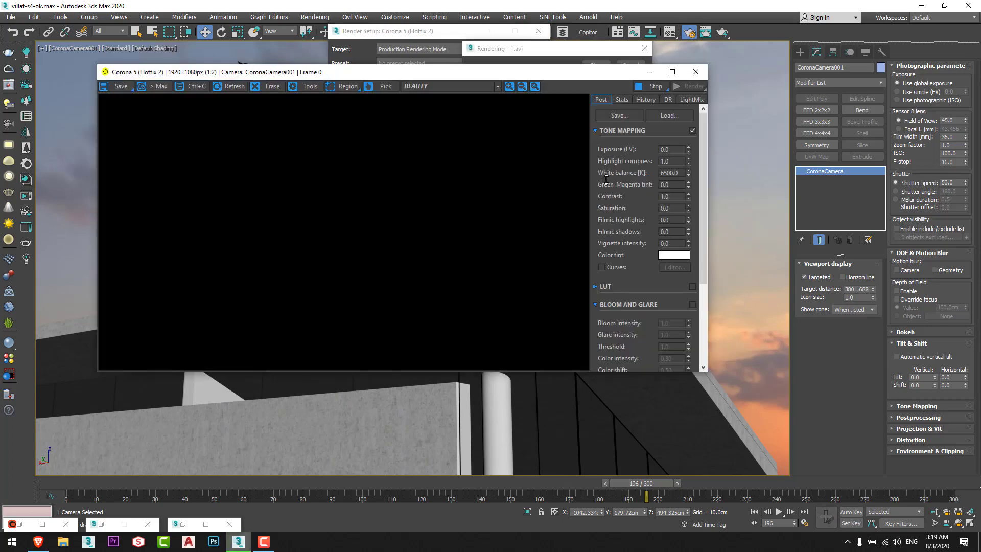
click(621, 99)
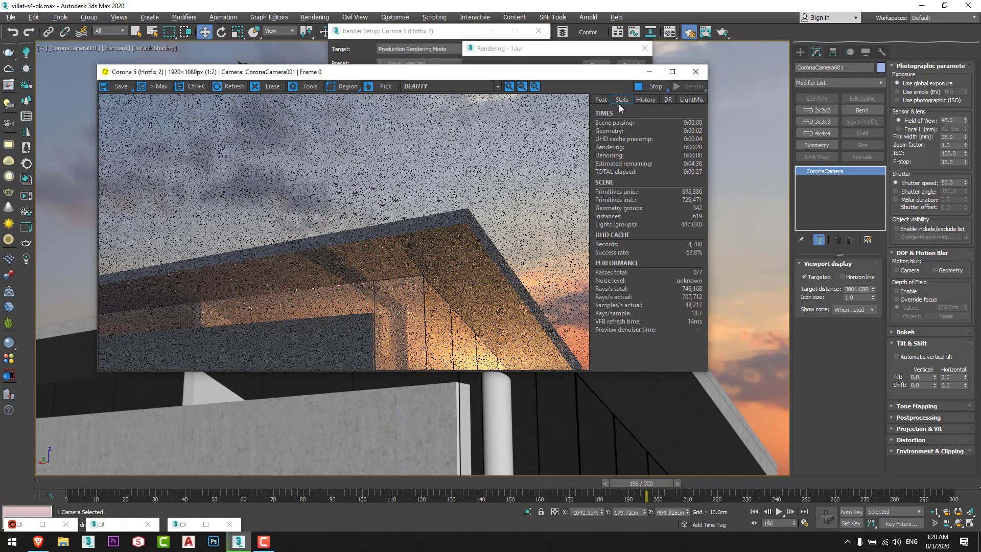
click(542, 53)
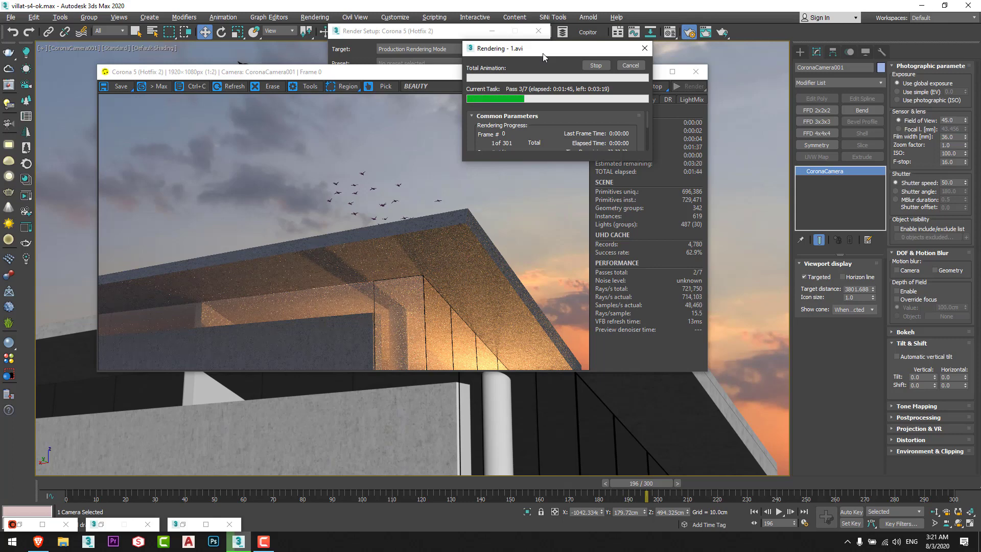
Cancel the running render, reset the Corona pass limit to zero and restart the animation render
click(630, 65)
click(388, 32)
right_click(403, 169)
click(521, 54)
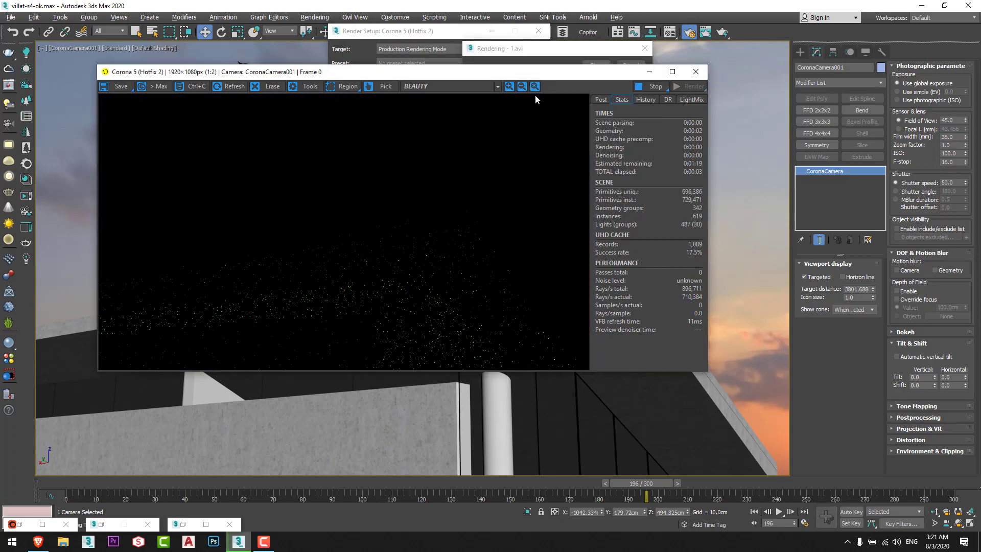